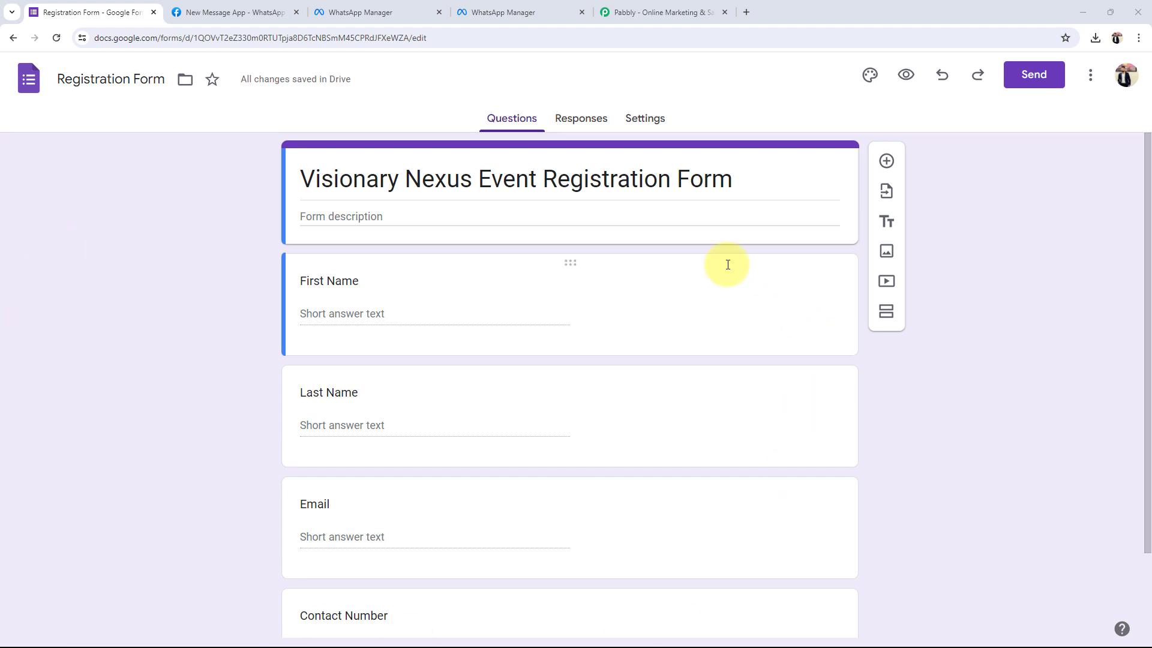
Review the First Name, Last Name, Email and Contact Number questions, then switch to pabbly.com.
{"action": "scroll", "coordinate": [192, 347], "scroll_direction": "down", "scroll_amount": 2}
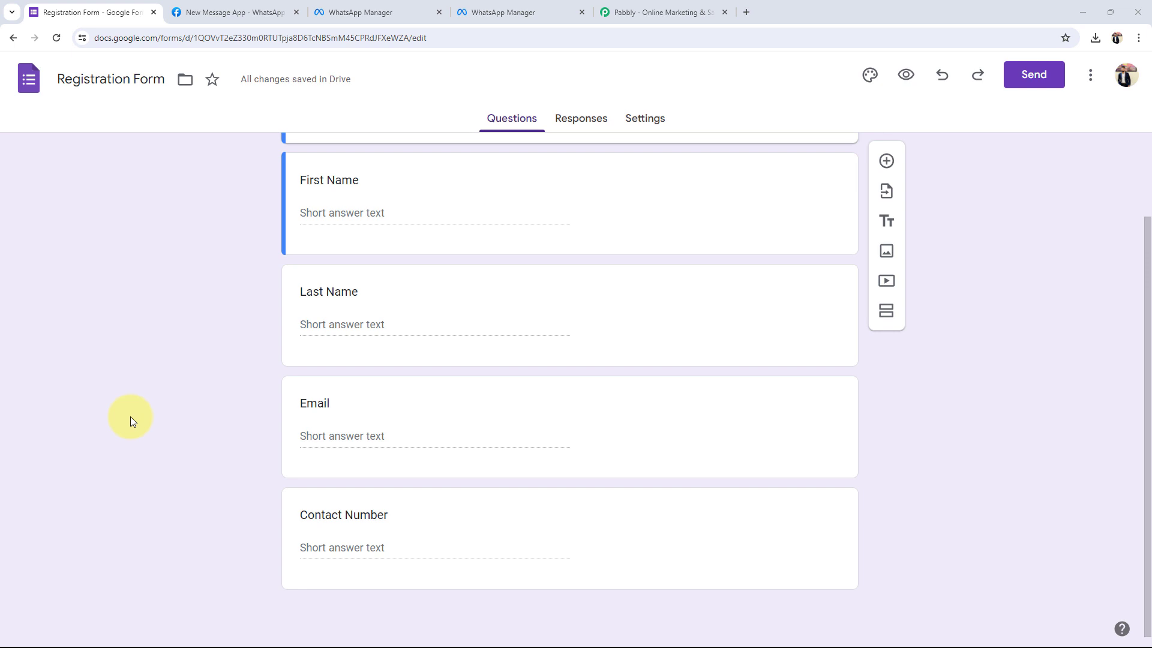
{"action": "scroll", "coordinate": [131, 417], "scroll_direction": "up", "scroll_amount": 2}
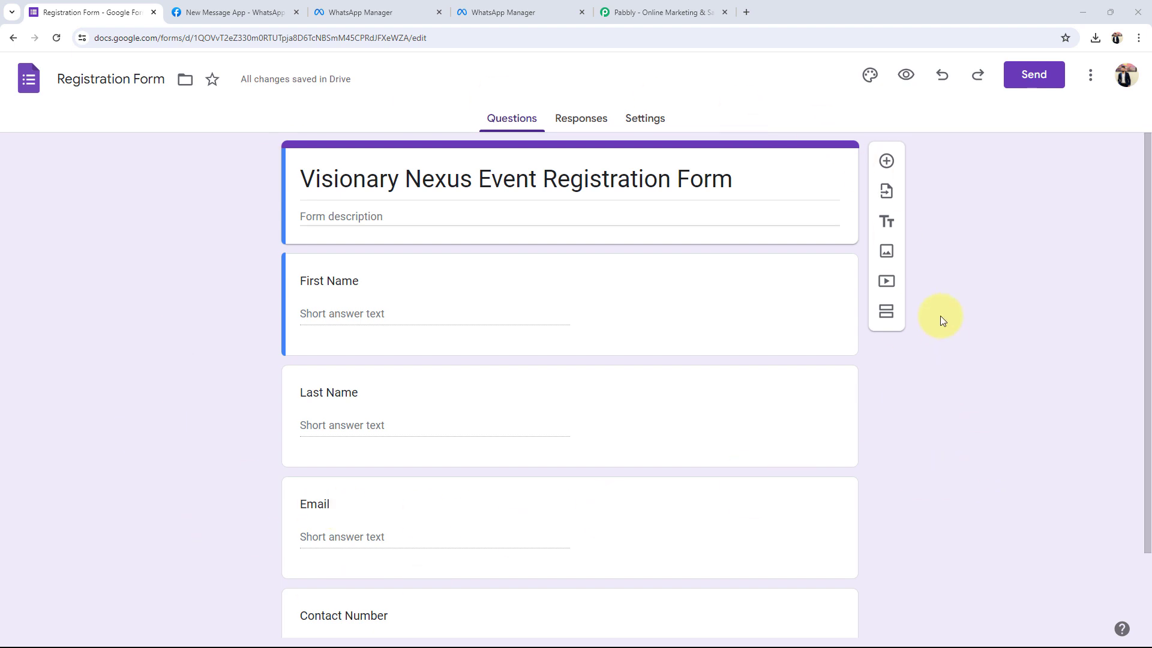
{"action": "scroll", "coordinate": [264, 339], "scroll_direction": "down", "scroll_amount": 2}
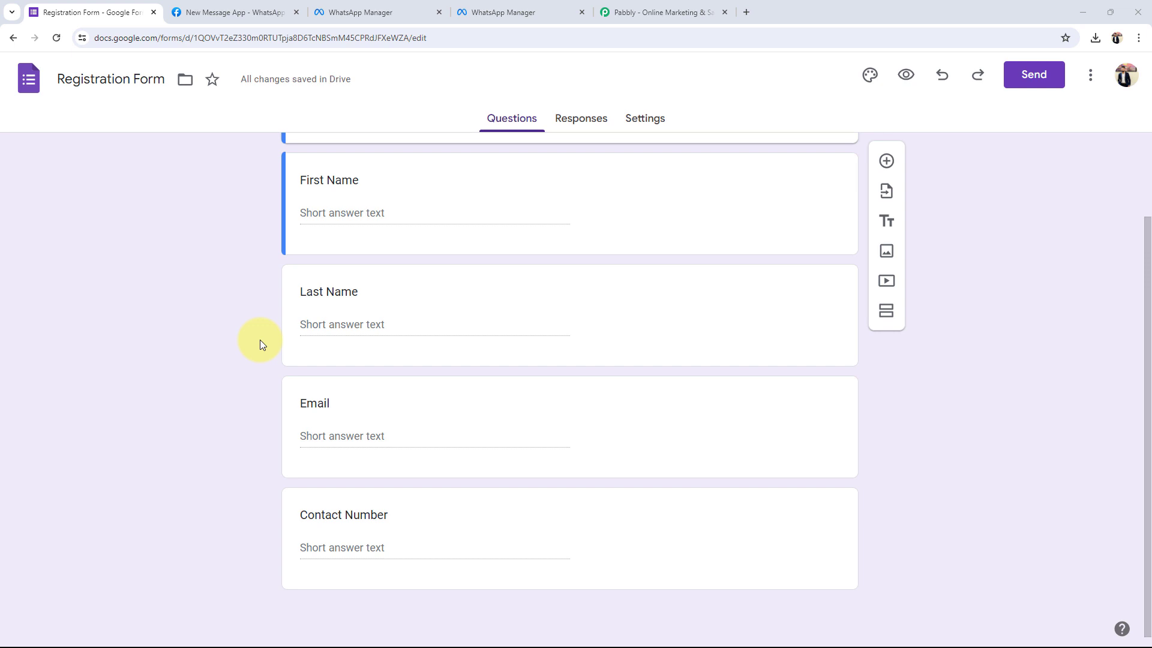
{"action": "scroll", "coordinate": [261, 340], "scroll_direction": "up", "scroll_amount": 2}
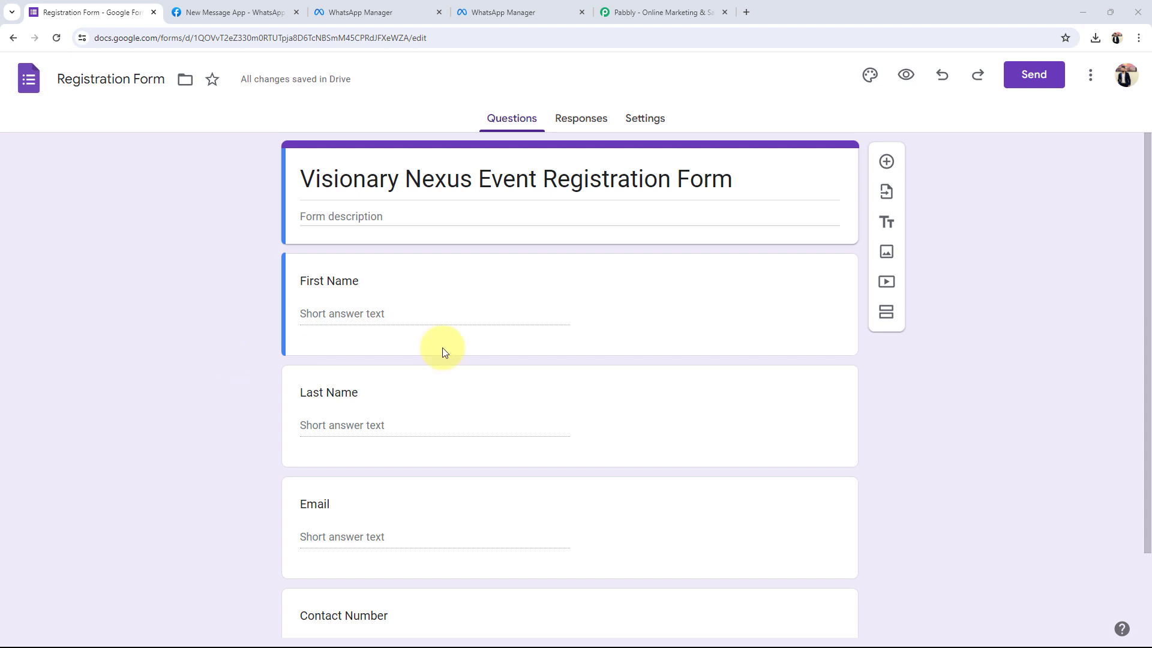
{"action": "left_click", "coordinate": [612, 12]}
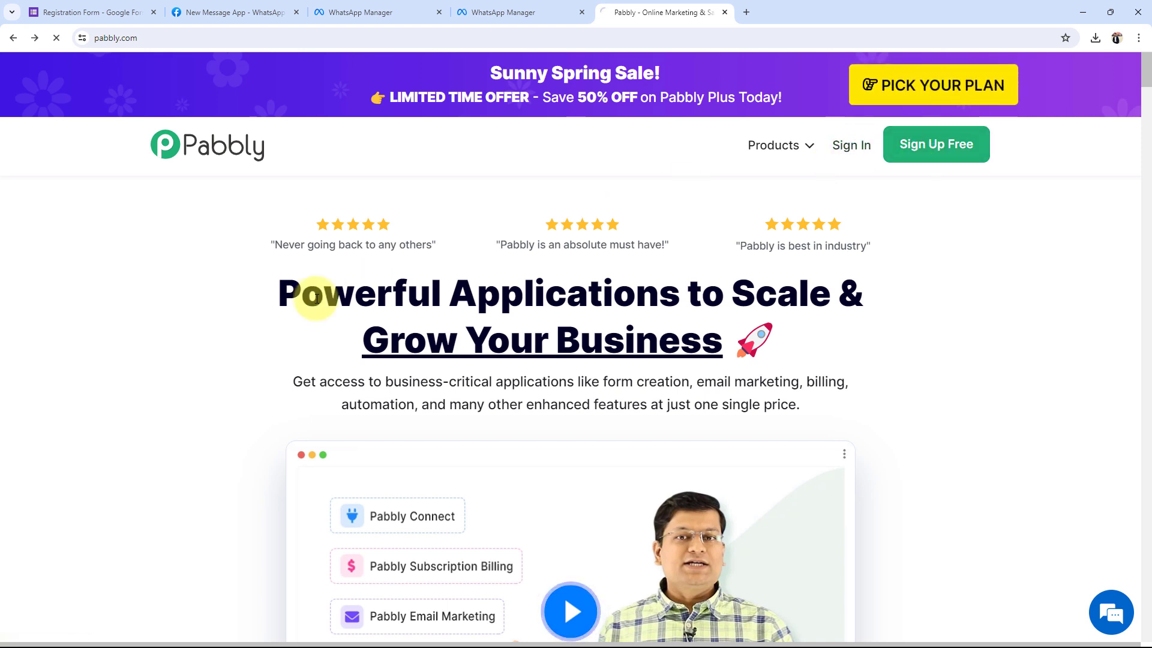
Sign in to reach All Pabbly Apps and launch Pabbly Connect via Access Now.
{"action": "left_click", "coordinate": [422, 118]}
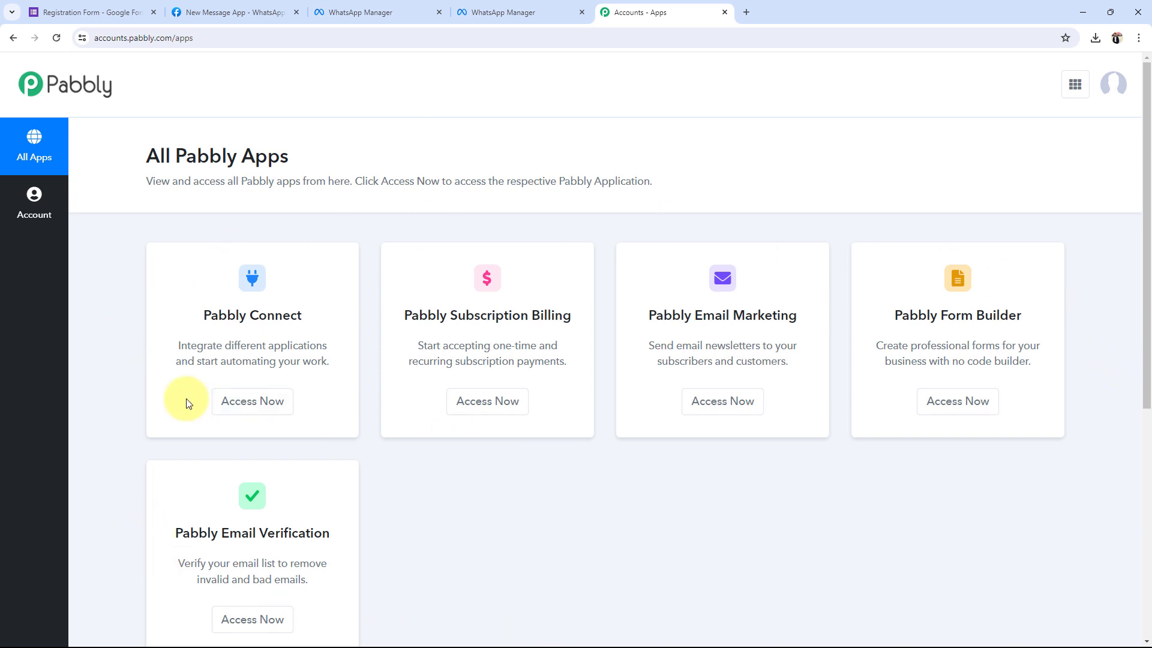
{"action": "left_click_drag", "start_coordinate": [207, 315], "coordinate": [393, 408]}
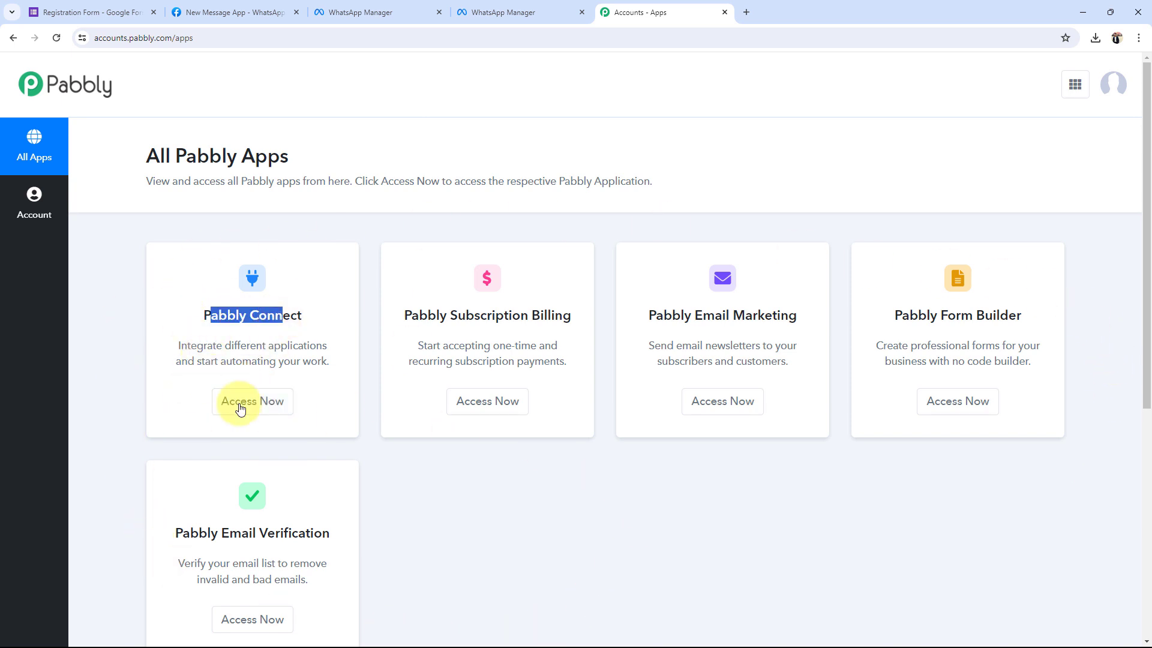
{"action": "left_click", "coordinate": [240, 401]}
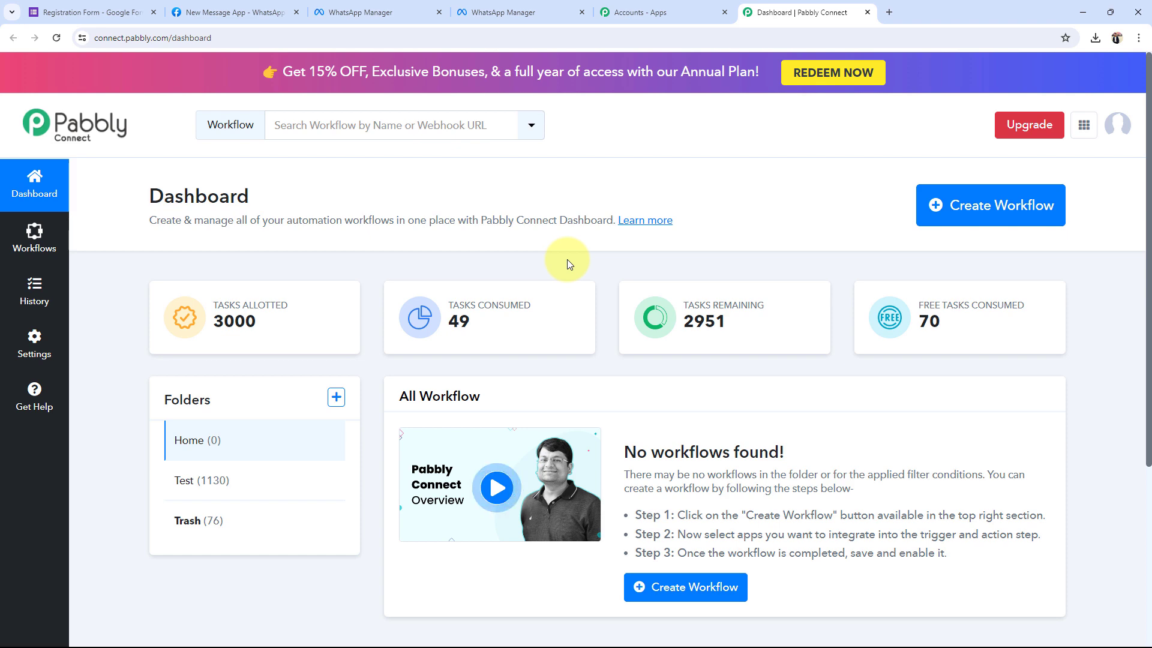
Create the workflow 'Google Forms to WhatsApp Cloud API', keeping it in the Home folder.
{"action": "left_click", "coordinate": [1011, 219]}
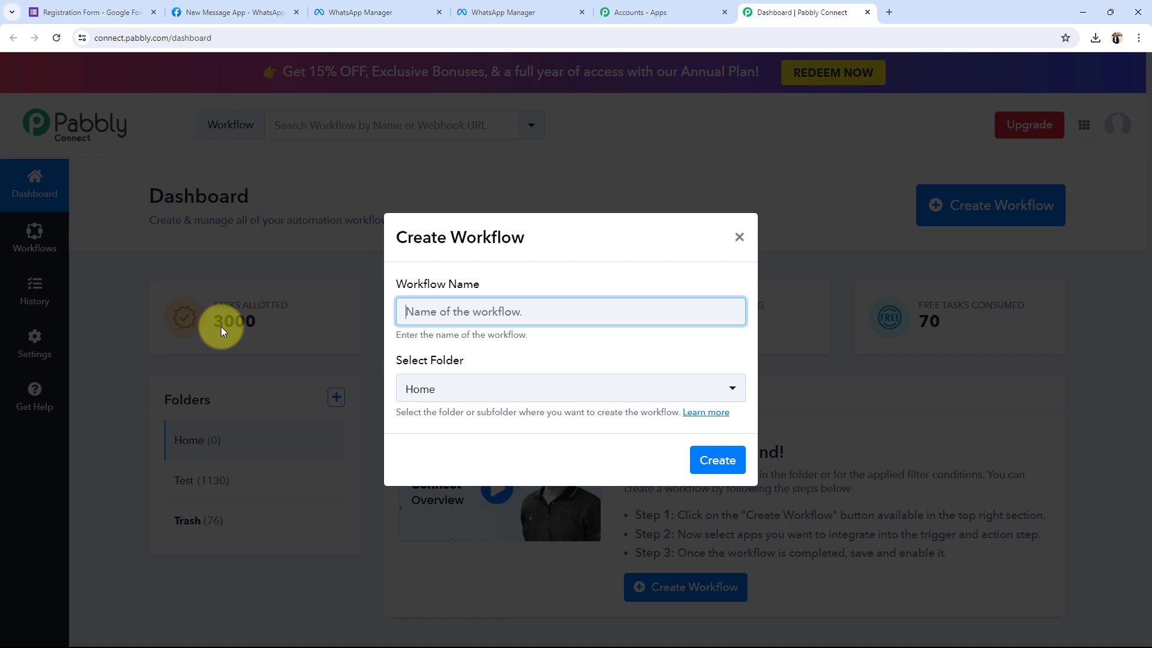
{"action": "type", "text": "Google Forms to WhatsApp Cloud API"}
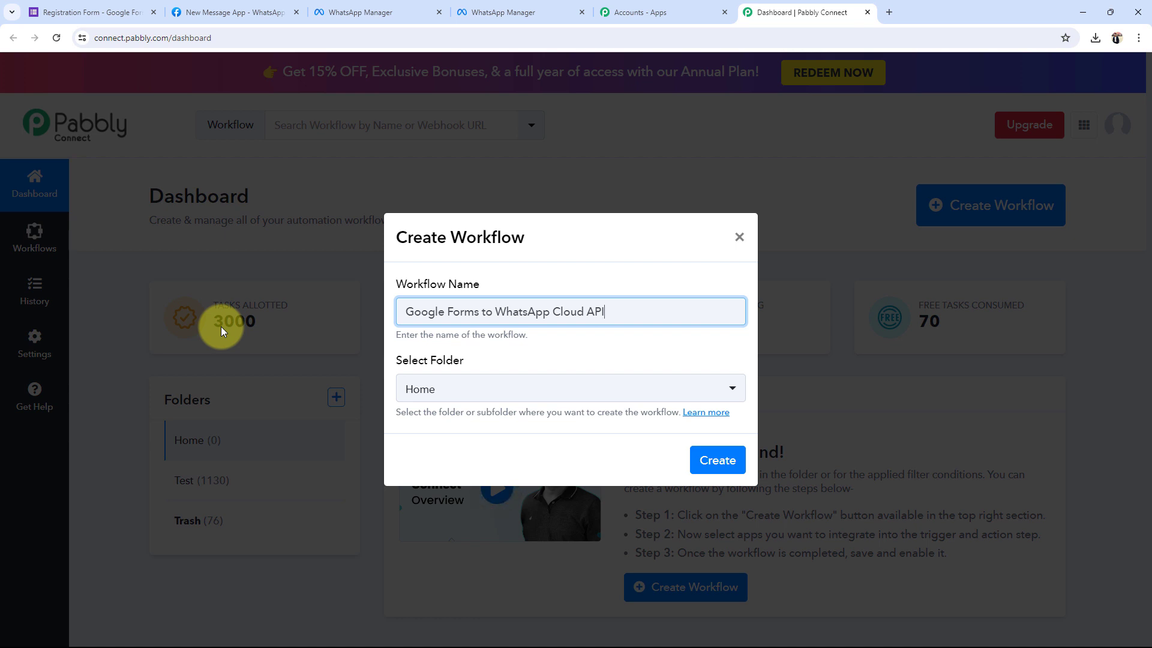
{"action": "left_click", "coordinate": [424, 390]}
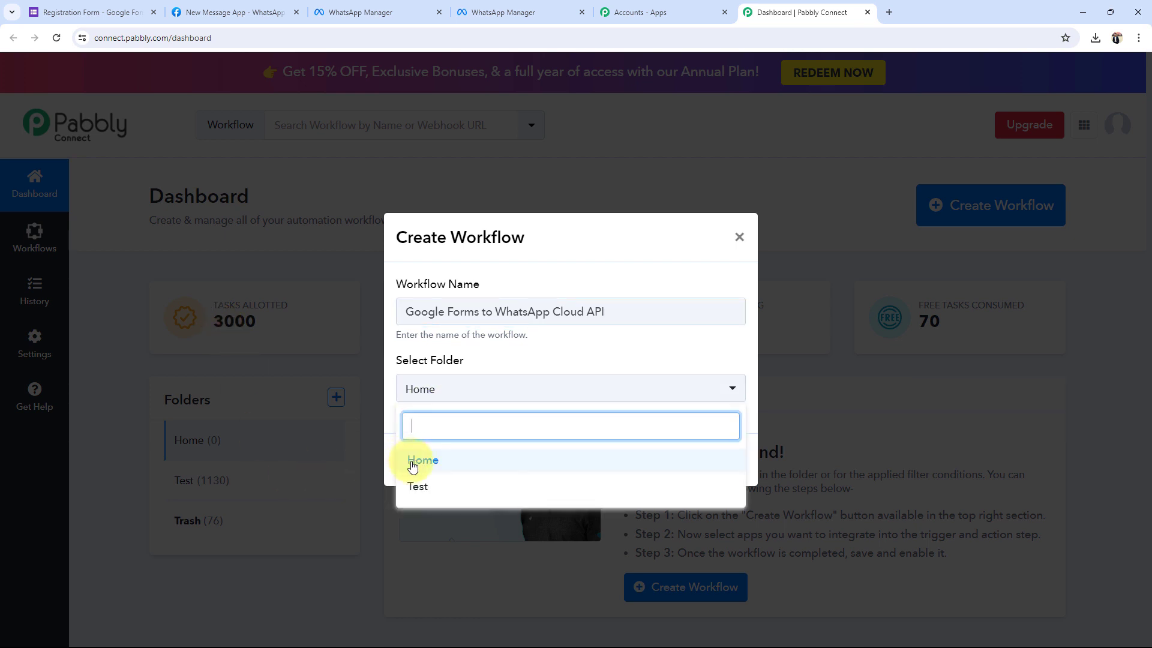
{"action": "left_click", "coordinate": [419, 458]}
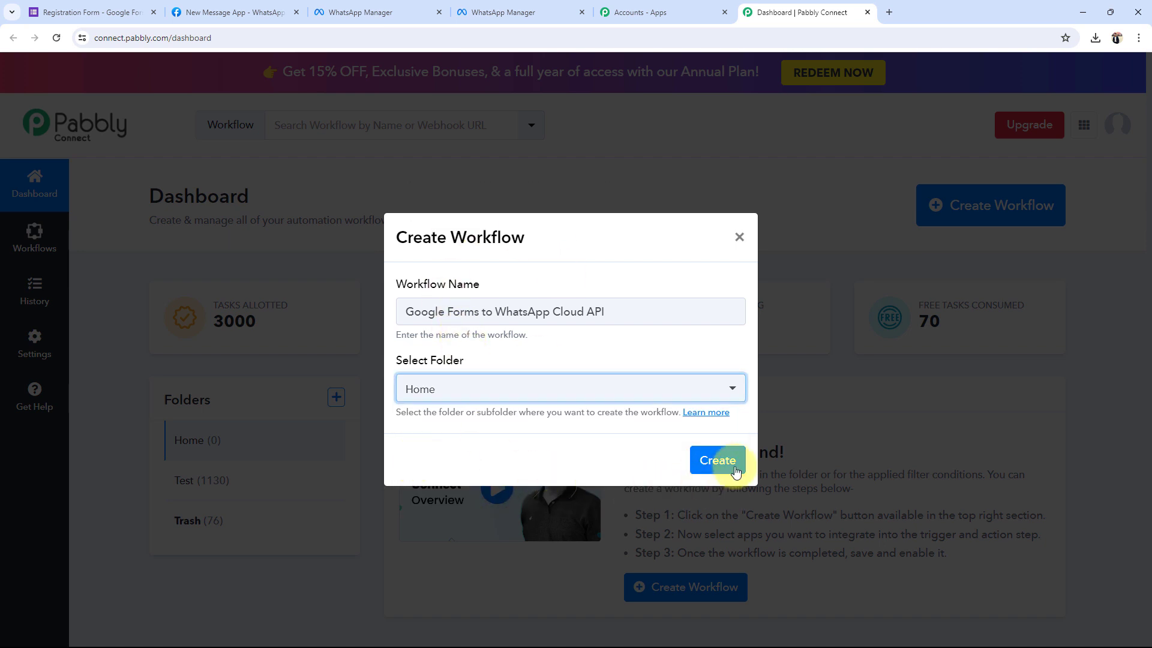
{"action": "left_click", "coordinate": [717, 460]}
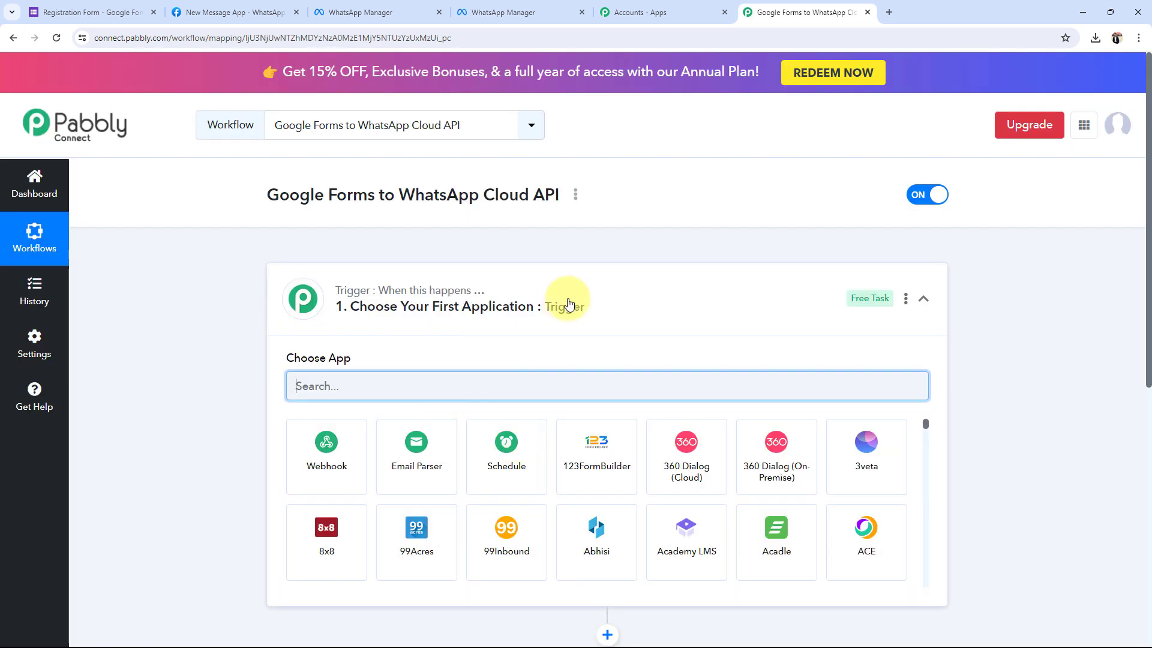
{"action": "left_click", "coordinate": [571, 301]}
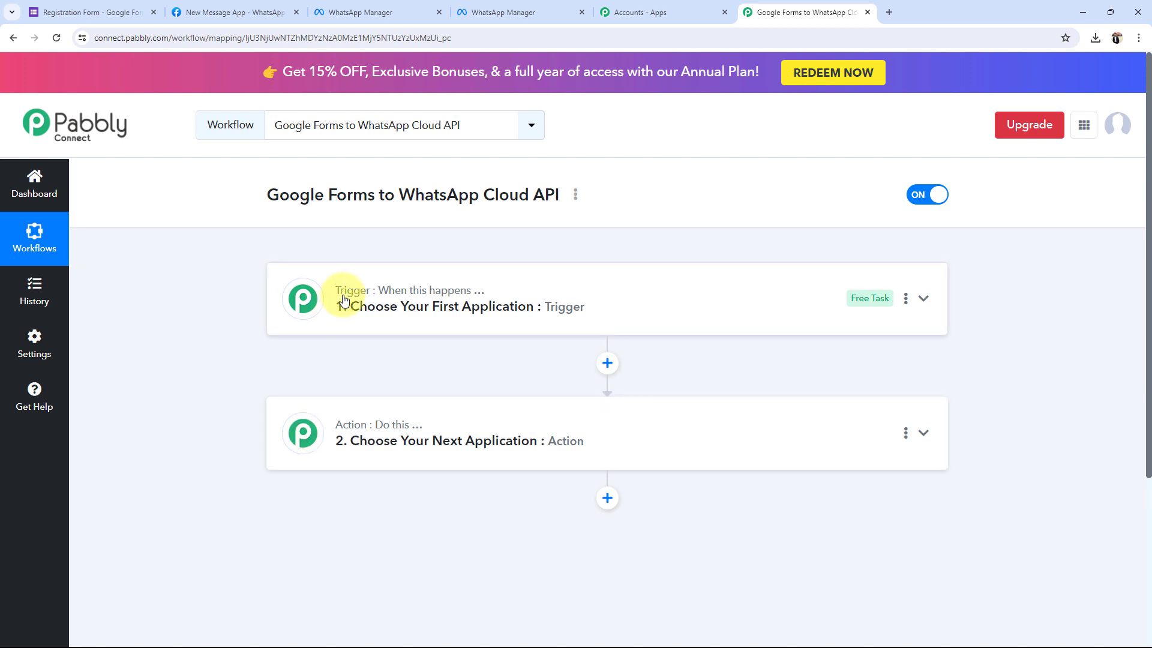
{"action": "mouse_move", "coordinate": [347, 297]}
{"action": "left_click", "coordinate": [93, 9]}
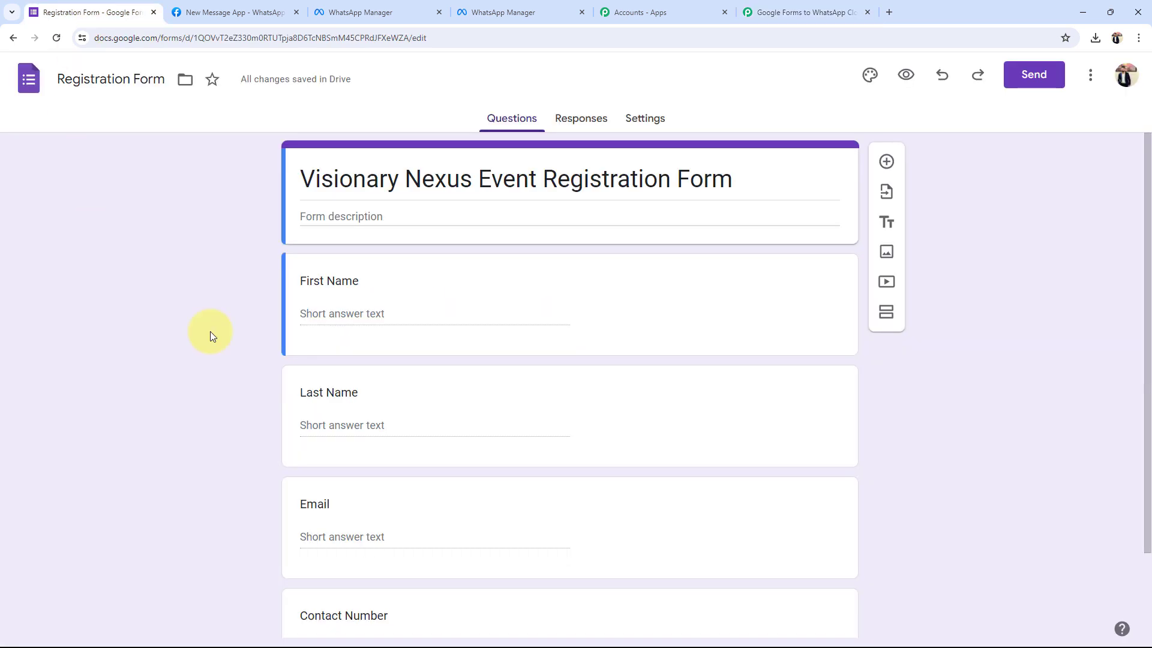
{"action": "left_click", "coordinate": [794, 8]}
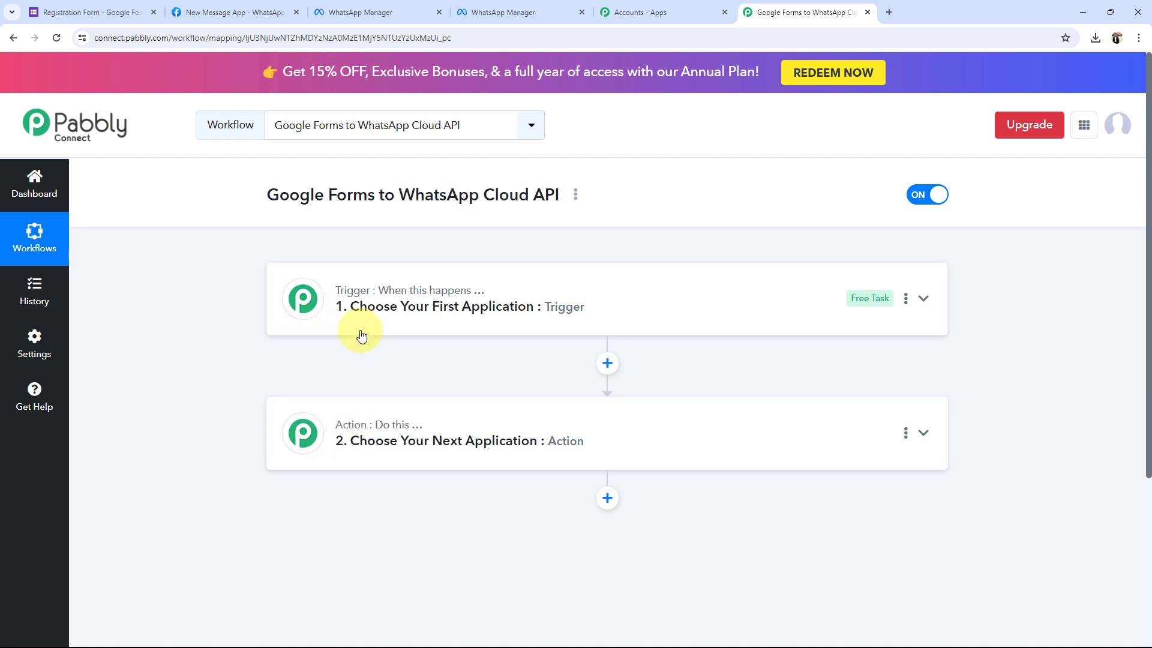
Set the trigger app to Google Forms with the New Response Received event.
{"action": "left_click", "coordinate": [348, 306]}
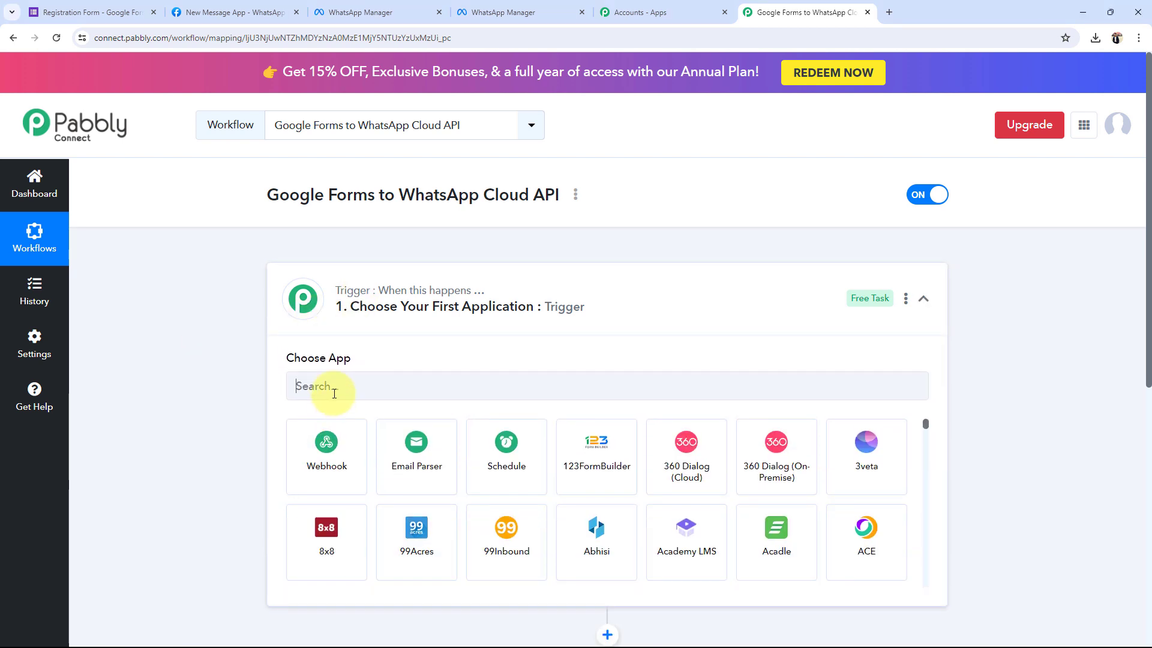
{"action": "type", "text": "forms"}
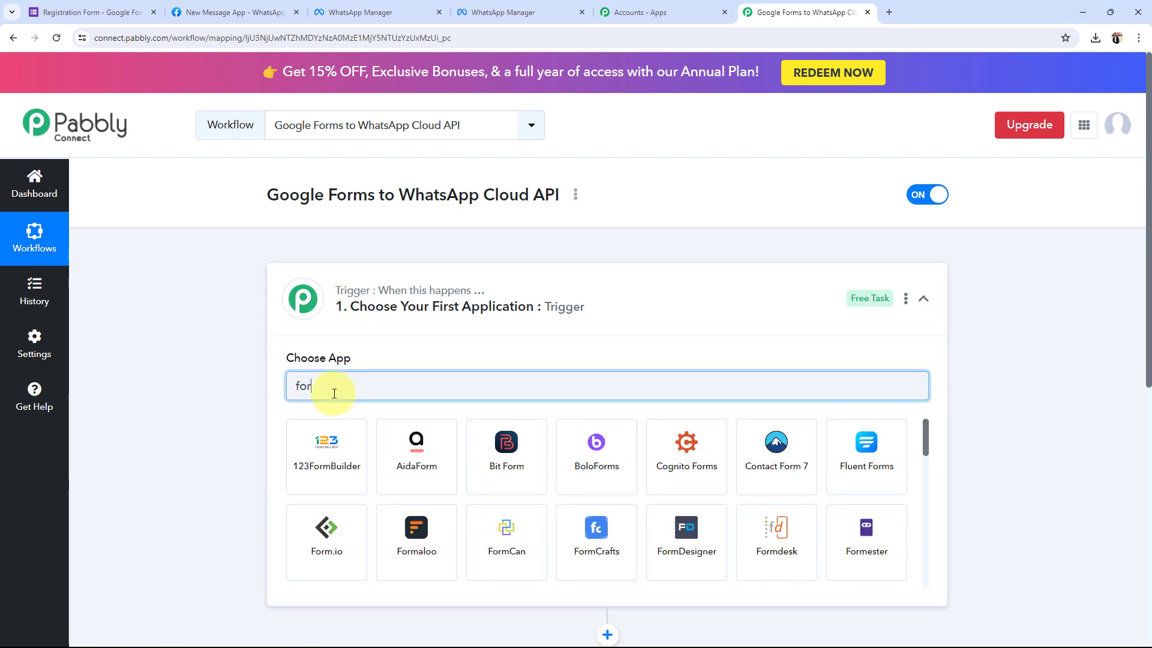
{"action": "left_click", "coordinate": [502, 537]}
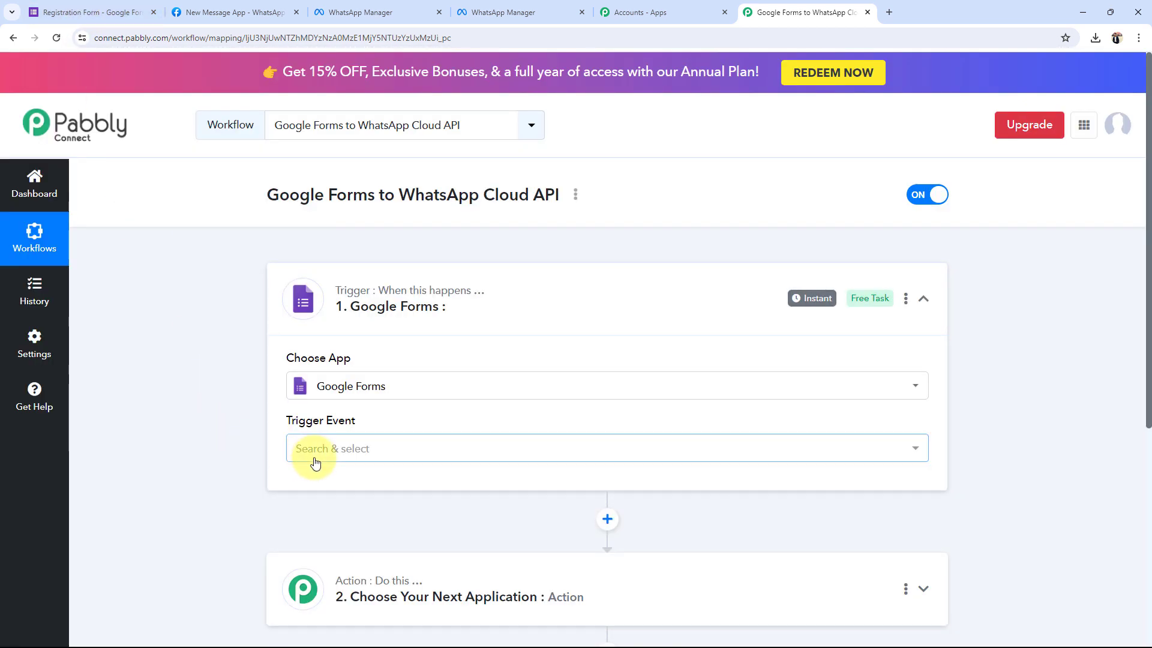
{"action": "left_click", "coordinate": [315, 454]}
{"action": "left_click", "coordinate": [319, 520]}
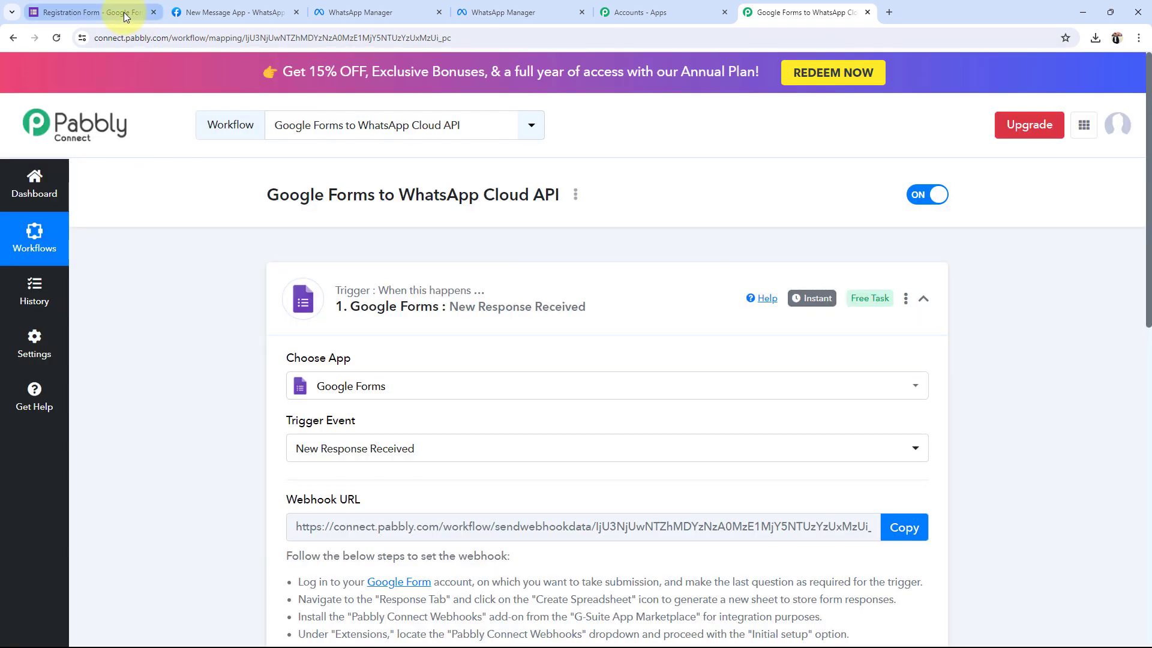
{"action": "left_click", "coordinate": [114, 12]}
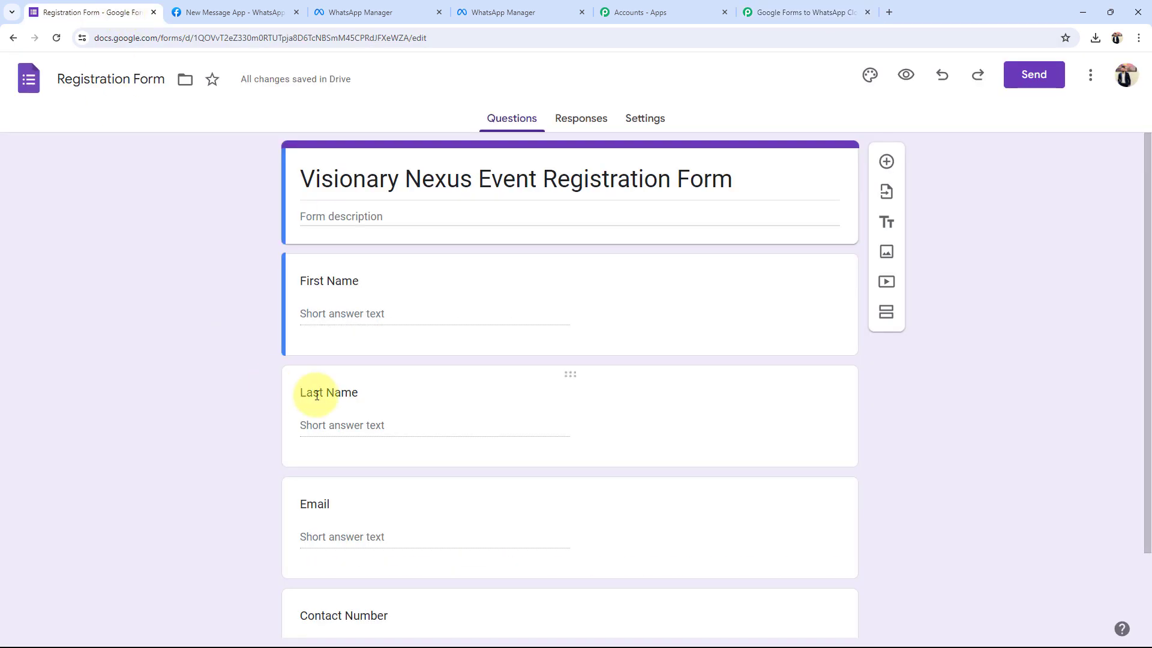
{"action": "scroll", "coordinate": [322, 394], "scroll_direction": "down", "scroll_amount": 1}
{"action": "scroll", "coordinate": [322, 395], "scroll_direction": "down", "scroll_amount": 1}
{"action": "left_click", "coordinate": [834, 12]}
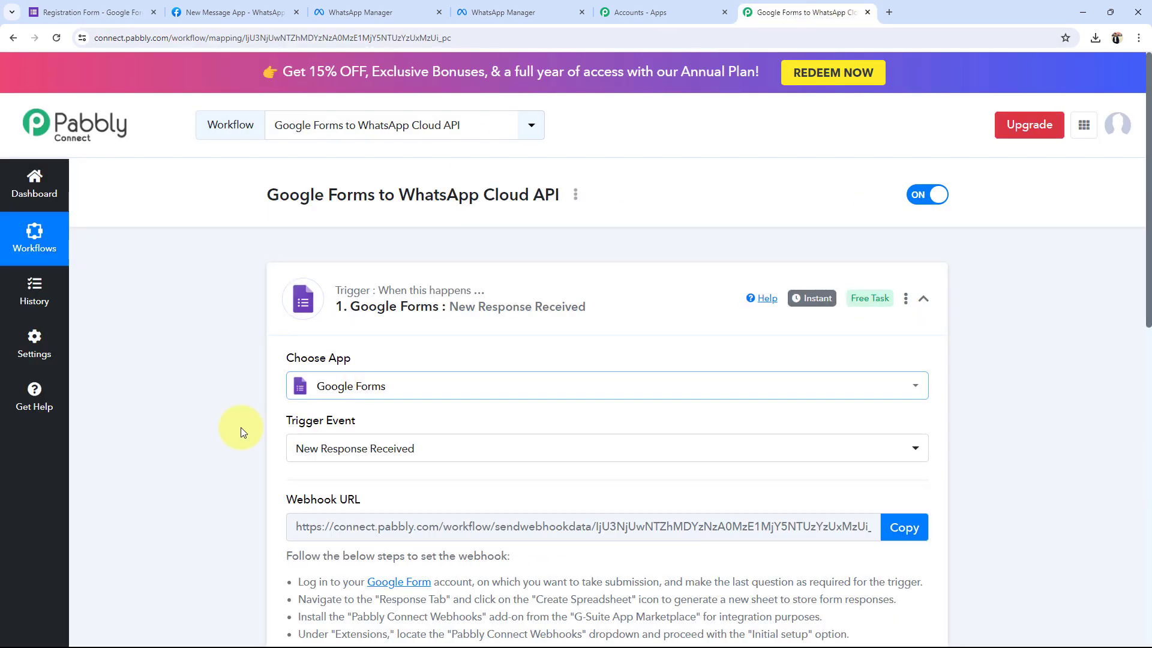
Set the action app to WhatsApp Cloud API with the Send Template Message event.
{"action": "scroll", "coordinate": [208, 483], "scroll_direction": "down", "scroll_amount": 5}
{"action": "left_click", "coordinate": [380, 548]}
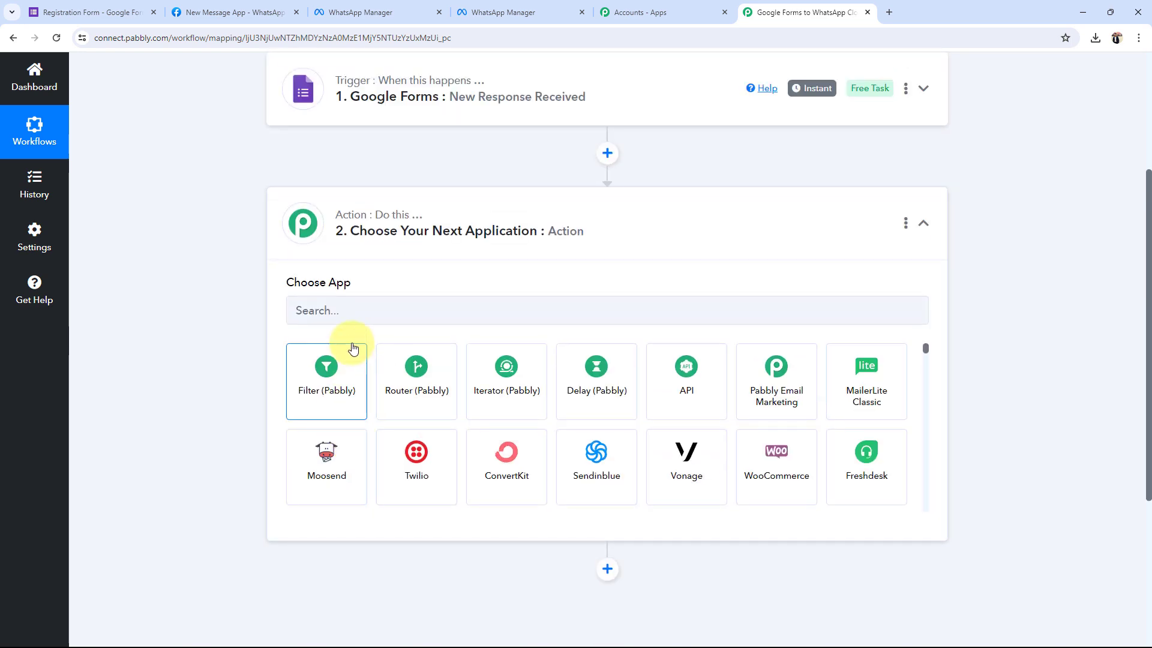
{"action": "left_click", "coordinate": [332, 318]}
{"action": "type", "text": "api"}
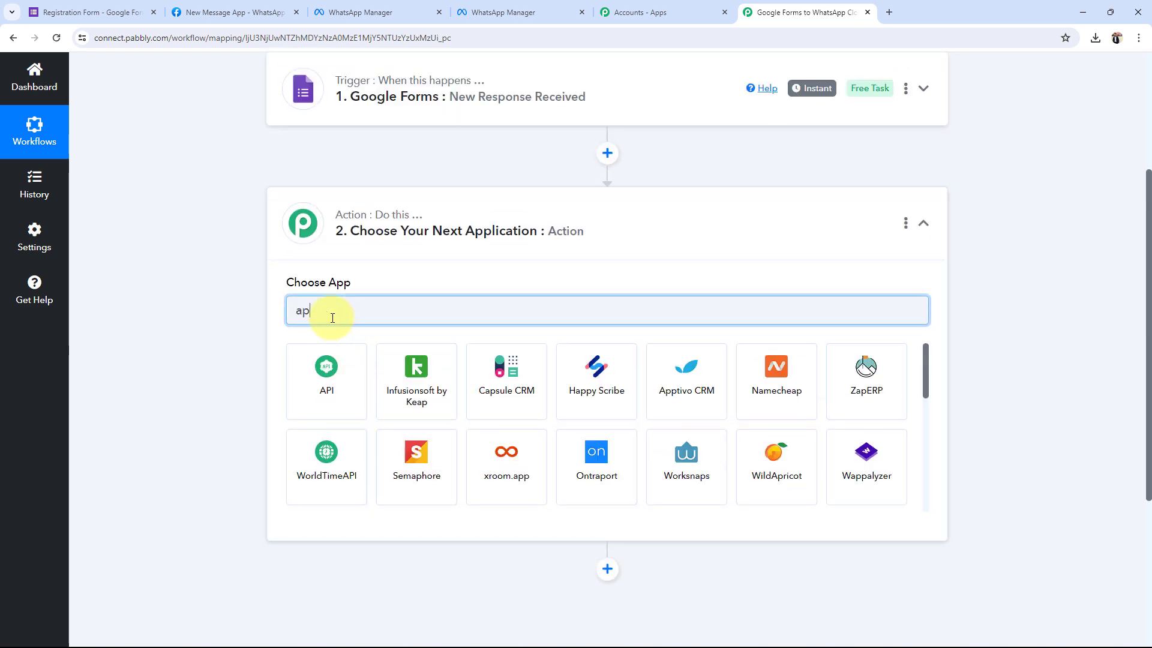
{"action": "left_click", "coordinate": [431, 393]}
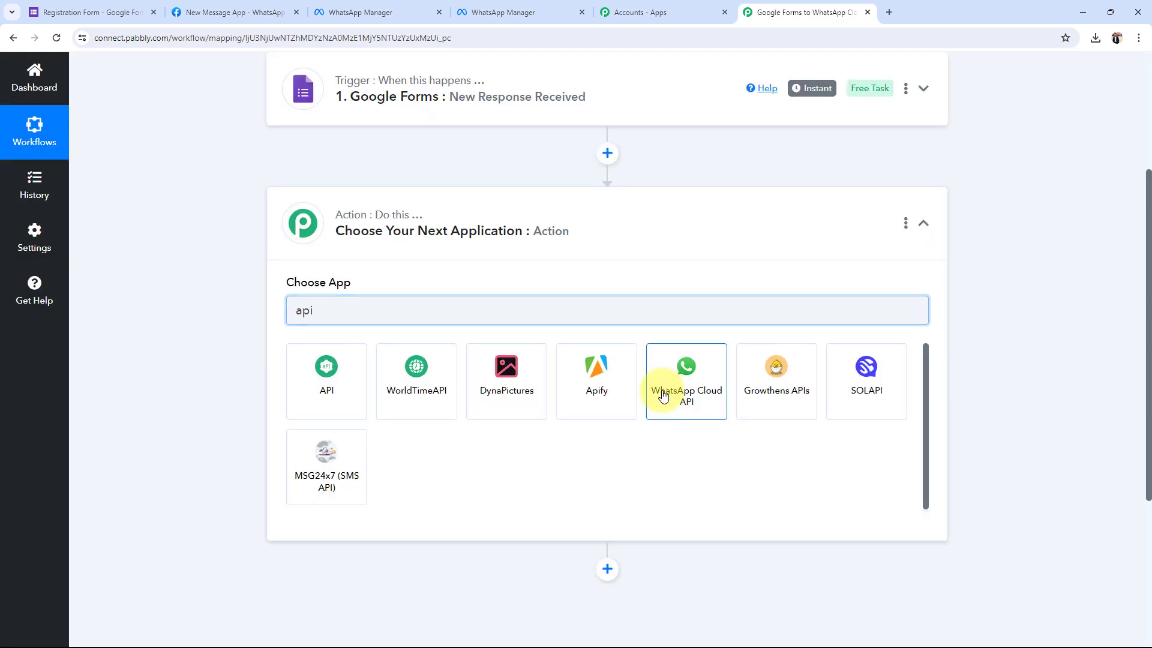
{"action": "left_click", "coordinate": [687, 375]}
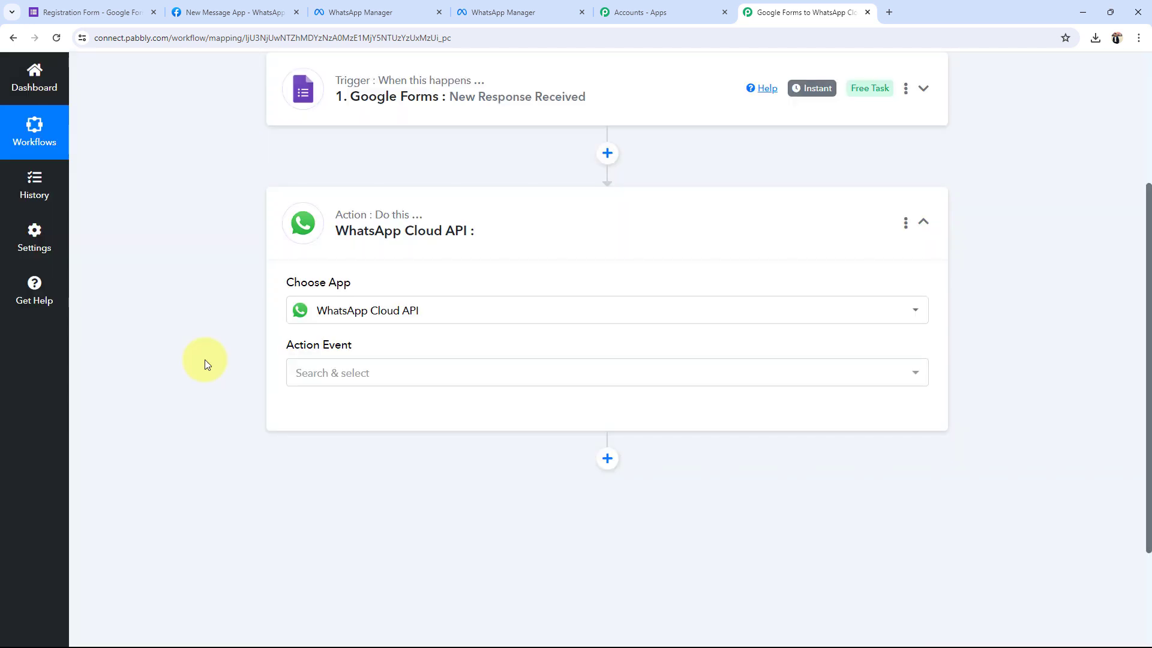
{"action": "left_click", "coordinate": [348, 375]}
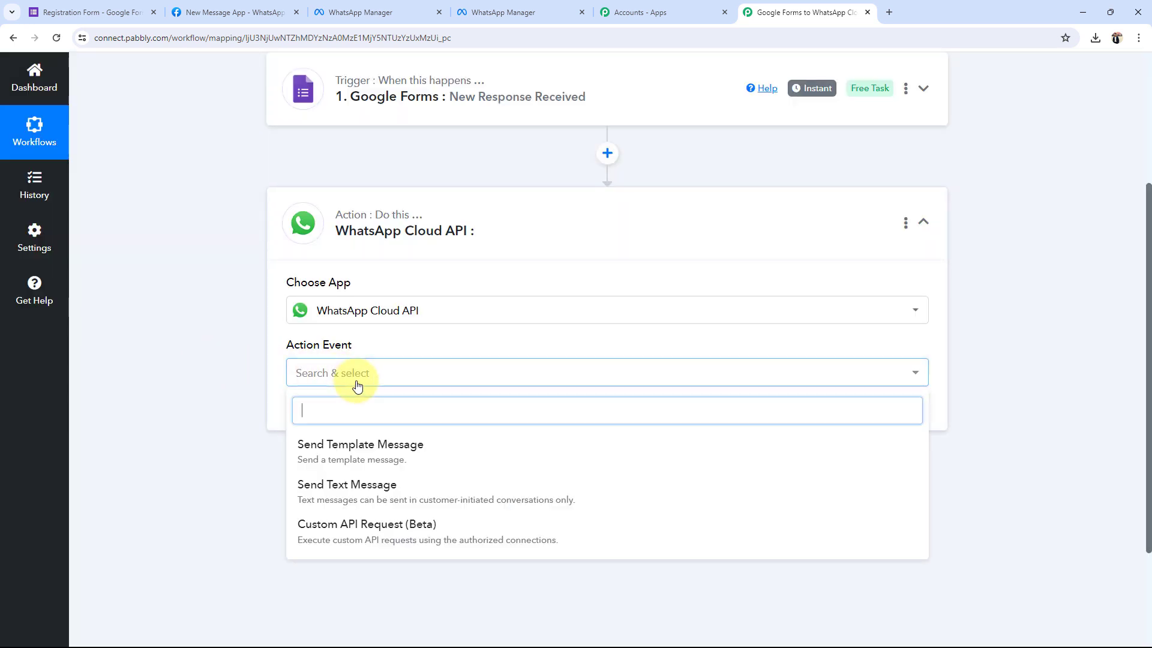
{"action": "left_click", "coordinate": [331, 461]}
{"action": "left_click", "coordinate": [418, 234]}
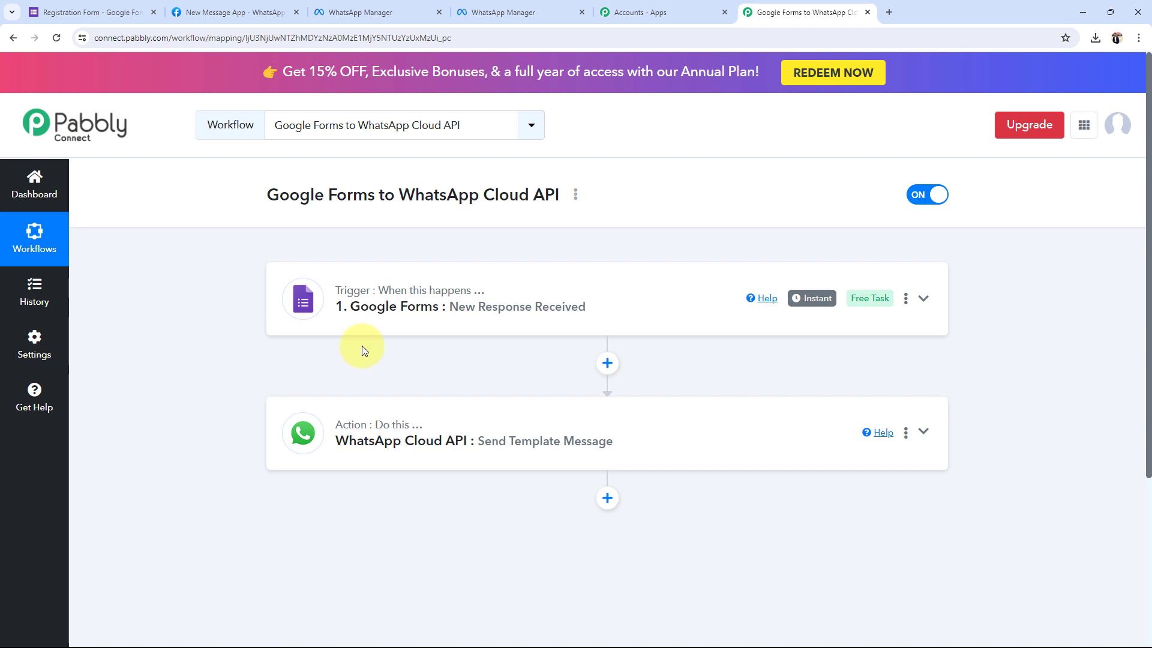
Expand the Google Forms trigger to view its webhook setup.
{"action": "left_click", "coordinate": [375, 311]}
{"action": "scroll", "coordinate": [360, 365], "scroll_direction": "down", "scroll_amount": 4}
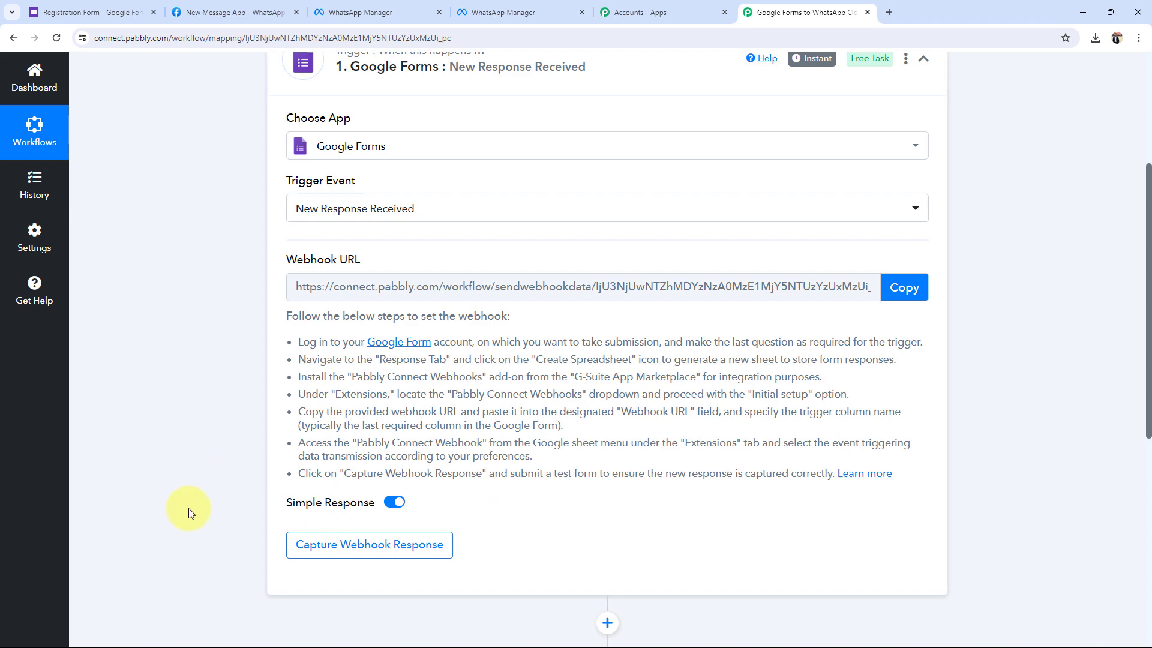
{"action": "scroll", "coordinate": [380, 488], "scroll_direction": "down", "scroll_amount": 3}
{"action": "scroll", "coordinate": [226, 352], "scroll_direction": "up", "scroll_amount": 3}
{"action": "left_click", "coordinate": [63, 9]}
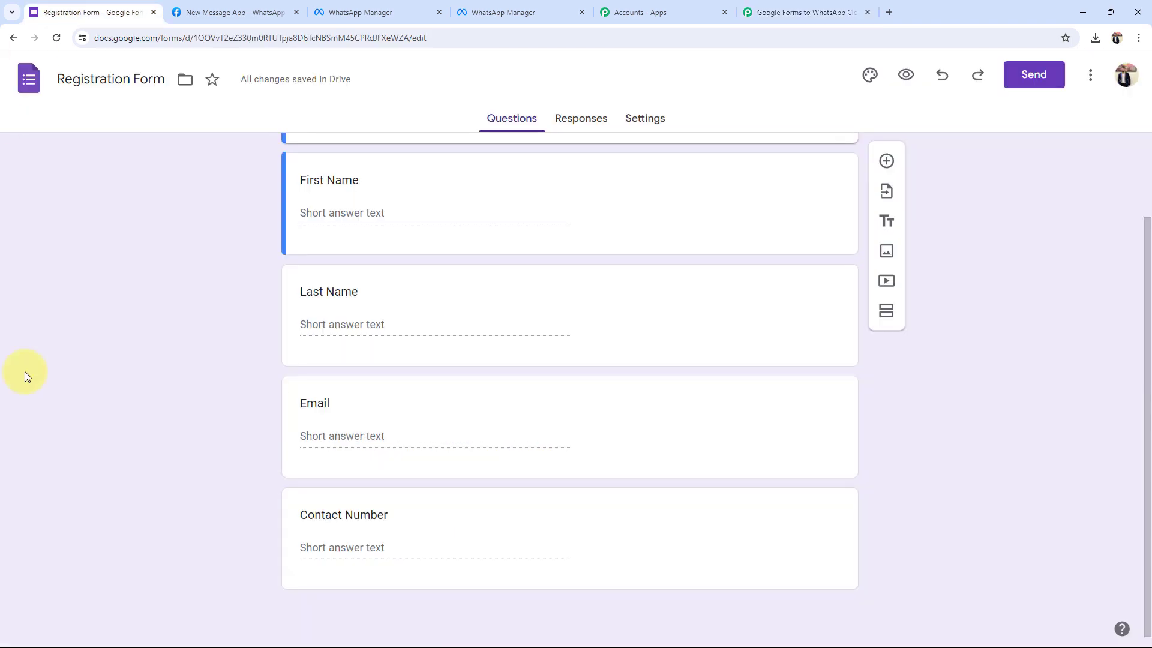
{"action": "left_click", "coordinate": [827, 12]}
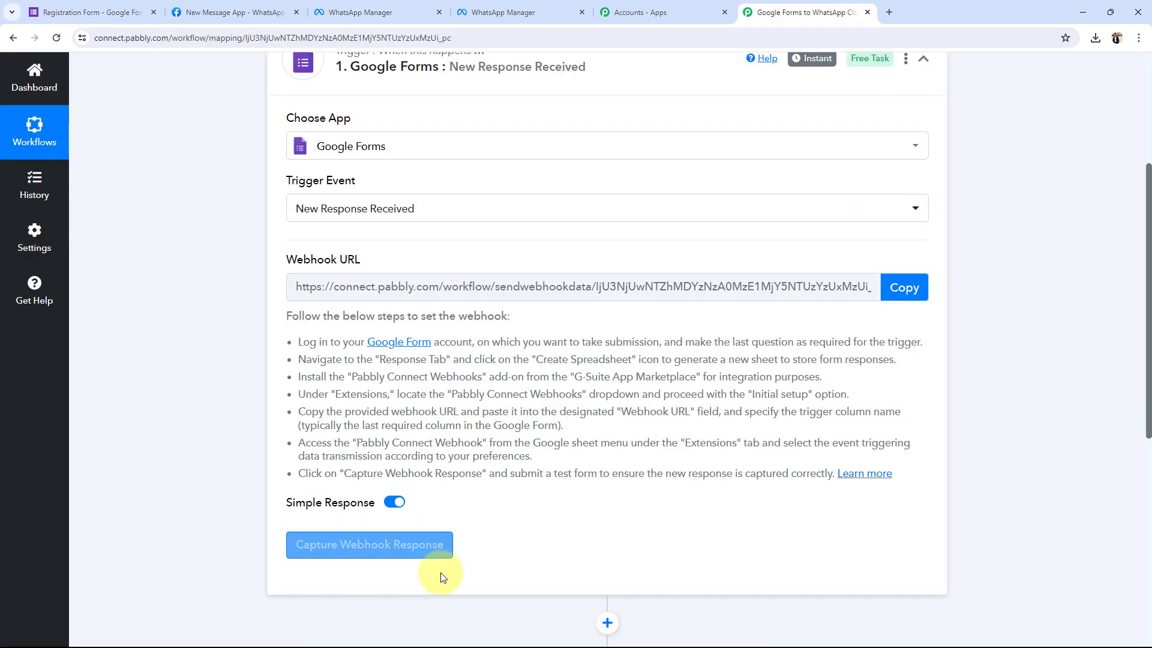
Look over the Webhook URL section, then return to the Registration Form editor.
{"action": "scroll", "coordinate": [318, 406], "scroll_direction": "up", "scroll_amount": 2}
{"action": "scroll", "coordinate": [318, 406], "scroll_direction": "up", "scroll_amount": 1}
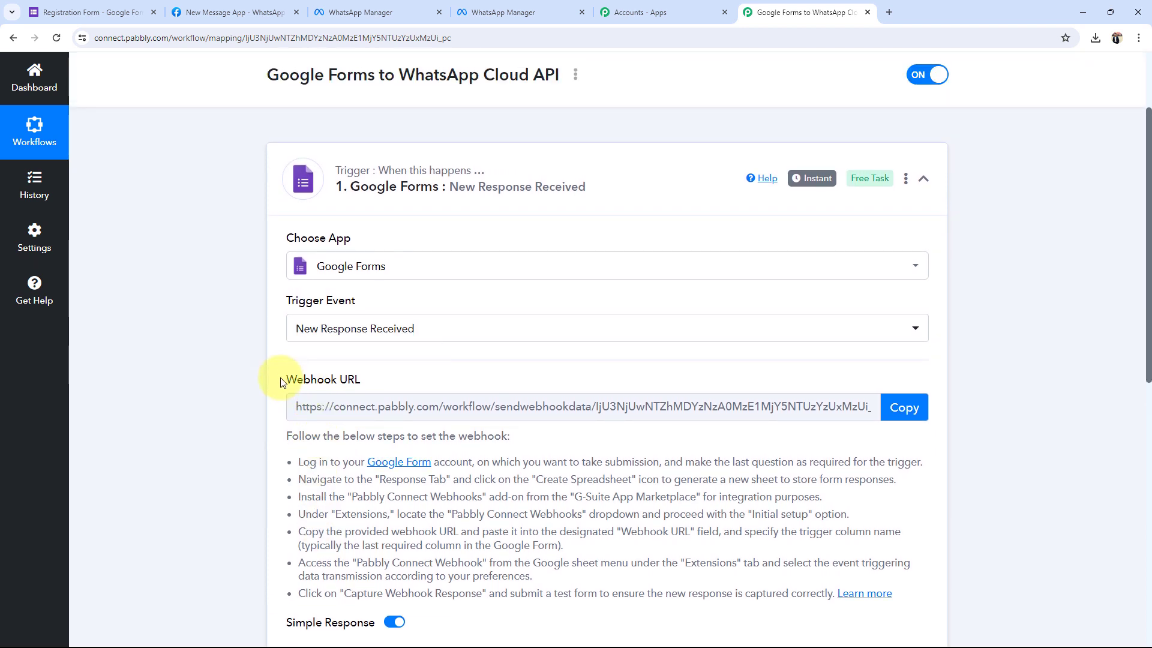
{"action": "left_click_drag", "start_coordinate": [286, 378], "coordinate": [288, 386]}
{"action": "left_click", "coordinate": [206, 405]}
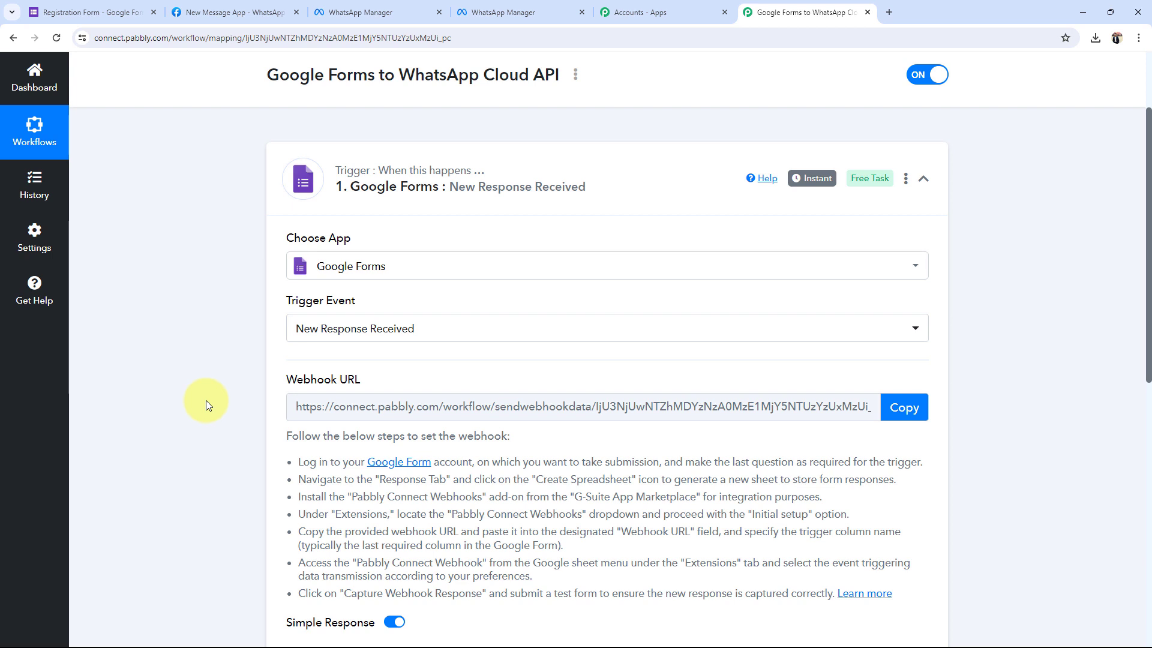
{"action": "left_click_drag", "start_coordinate": [296, 379], "coordinate": [411, 382]}
{"action": "left_click", "coordinate": [208, 384]}
{"action": "left_click", "coordinate": [90, 12]}
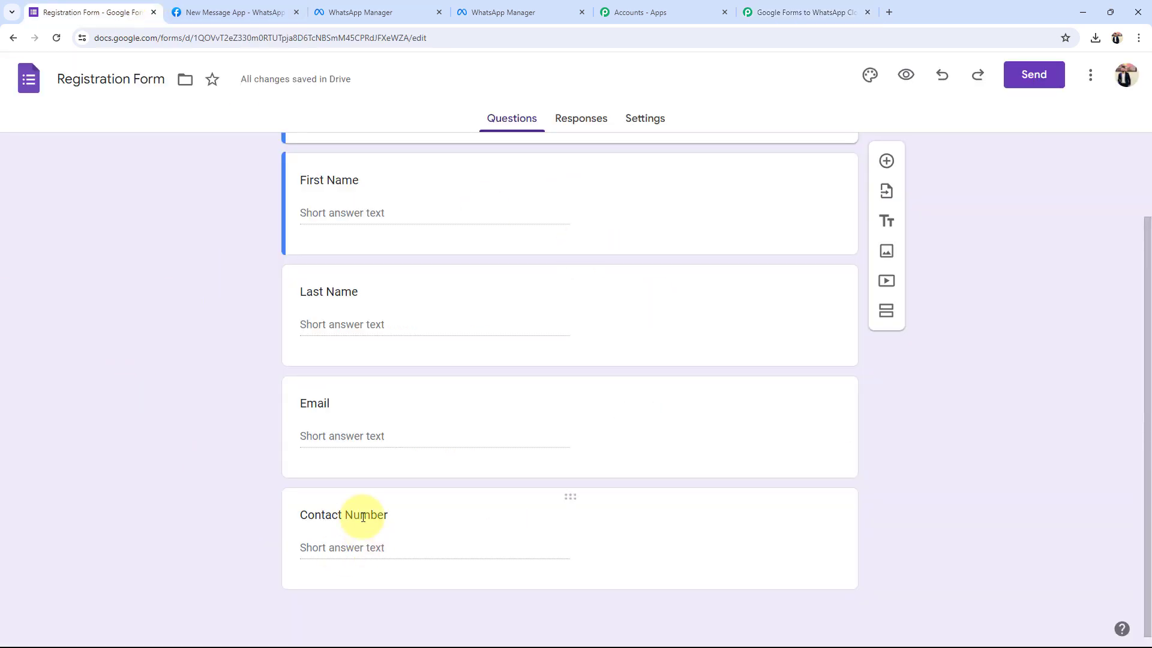
{"action": "scroll", "coordinate": [363, 517], "scroll_direction": "up", "scroll_amount": 3}
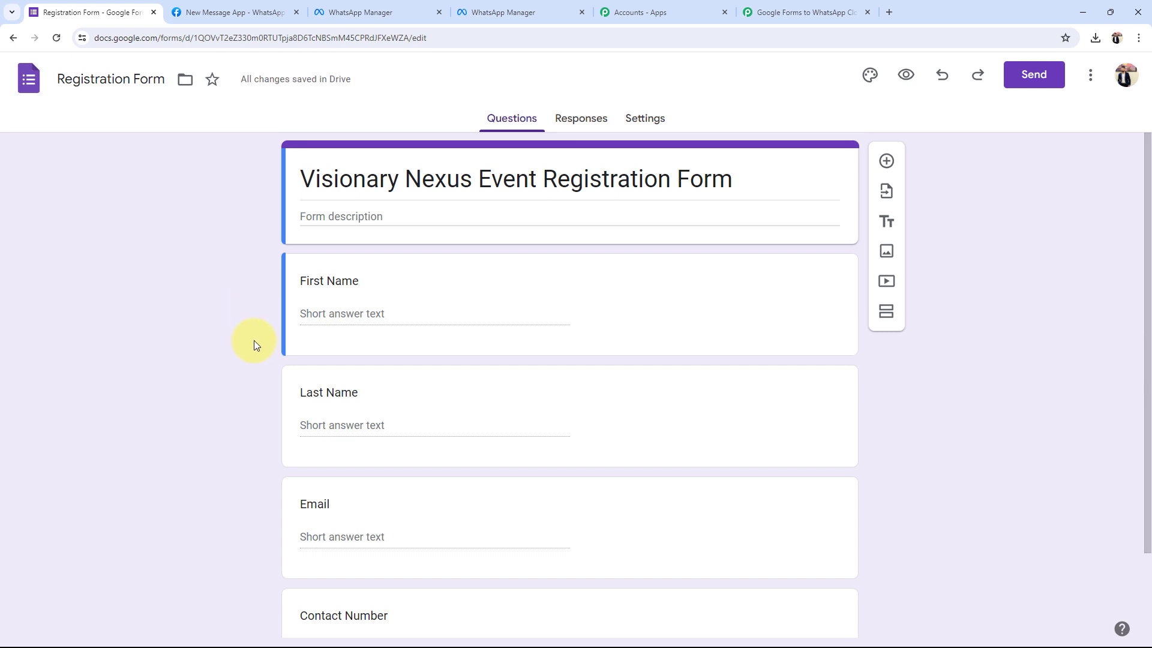
Link the form's responses to a newly created 'Registration Form (Responses)' spreadsheet.
{"action": "left_click", "coordinate": [562, 115]}
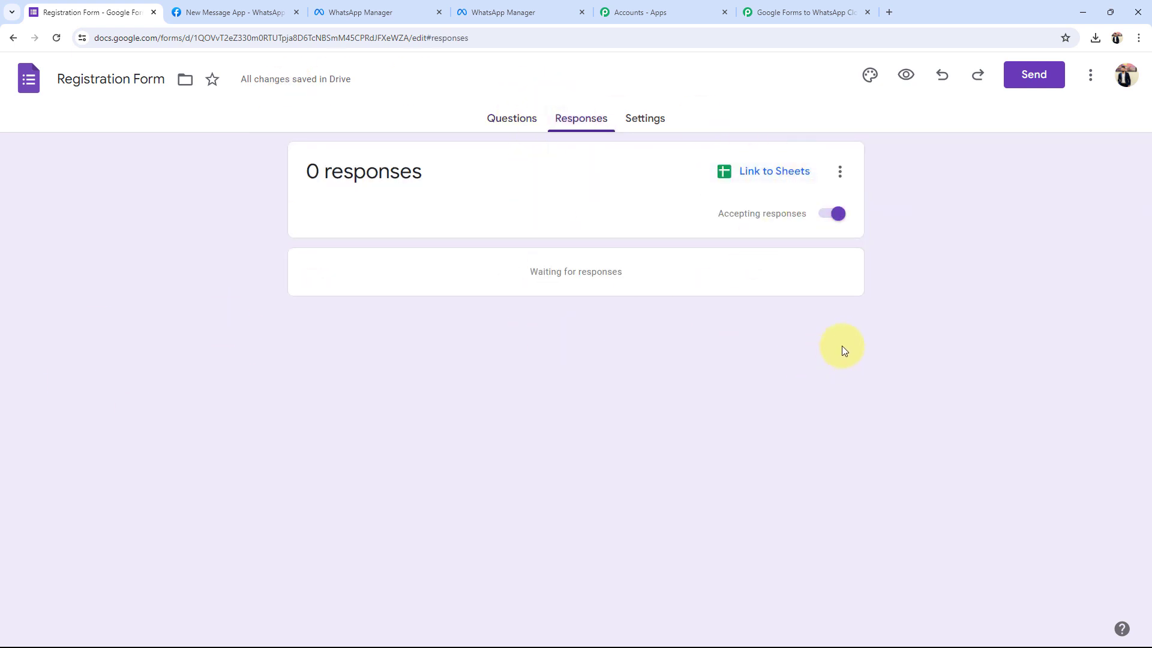
{"action": "left_click", "coordinate": [750, 162]}
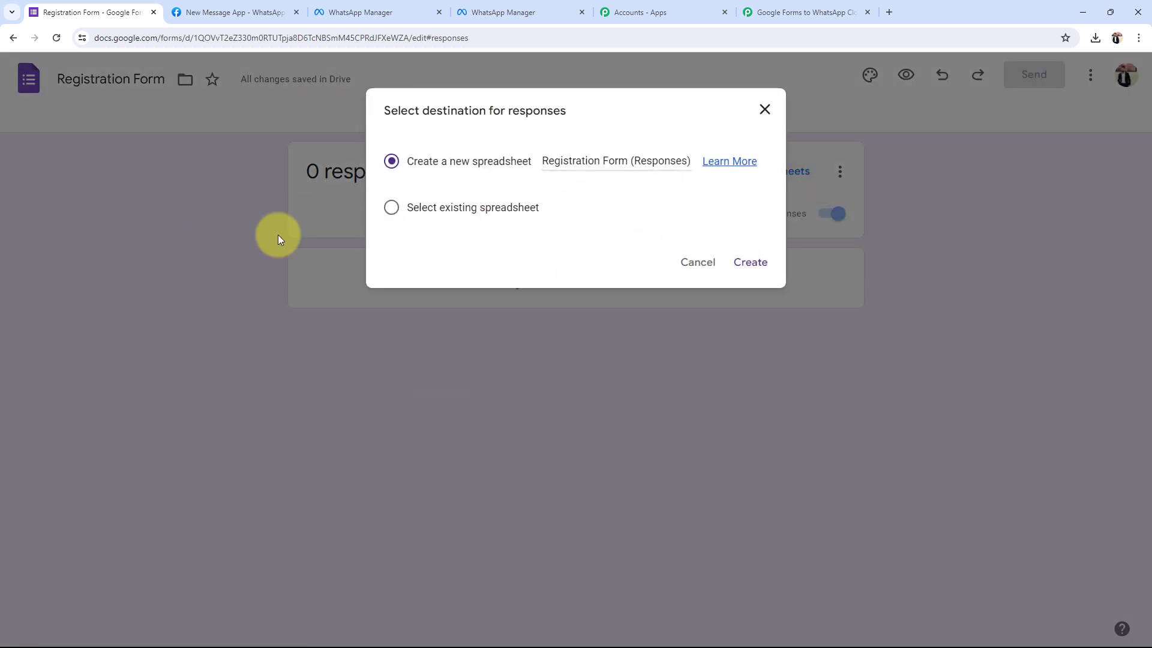
{"action": "left_click", "coordinate": [750, 264]}
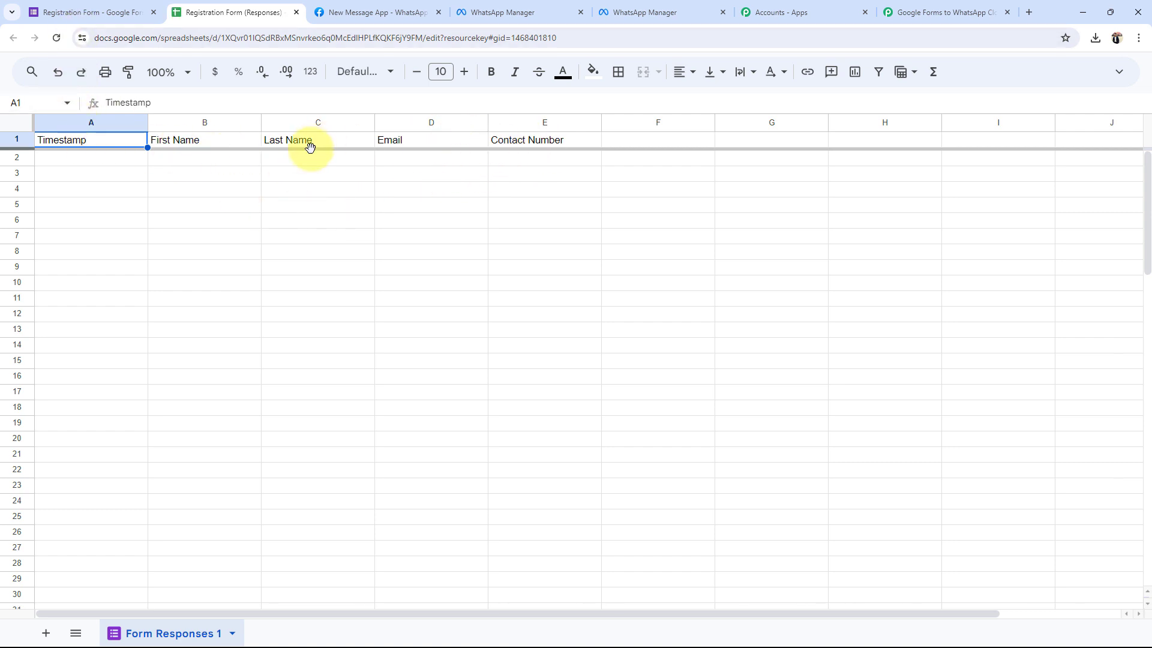
Look over the form's questions again in the Registration Form editor.
{"action": "left_click", "coordinate": [115, 11]}
{"action": "left_click", "coordinate": [490, 118]}
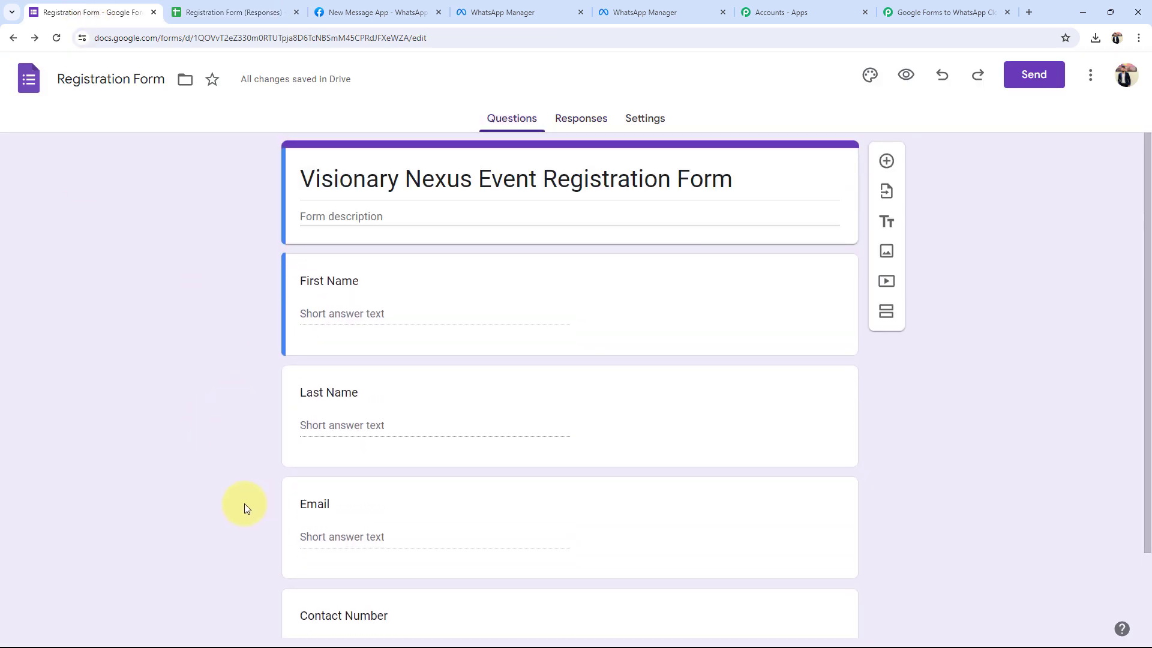
{"action": "scroll", "coordinate": [237, 431], "scroll_direction": "down", "scroll_amount": 2}
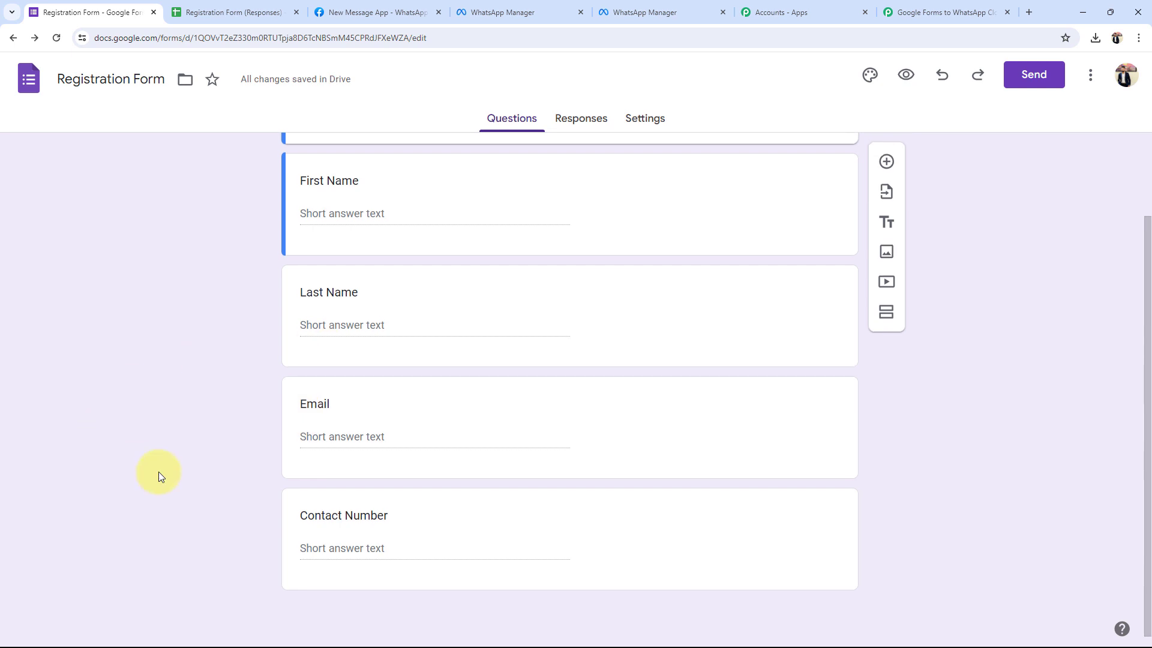
{"action": "scroll", "coordinate": [160, 473], "scroll_direction": "up", "scroll_amount": 2}
Format header cells A1:E1 as bold, size 12, with a light blue fill.
{"action": "left_click", "coordinate": [240, 12]}
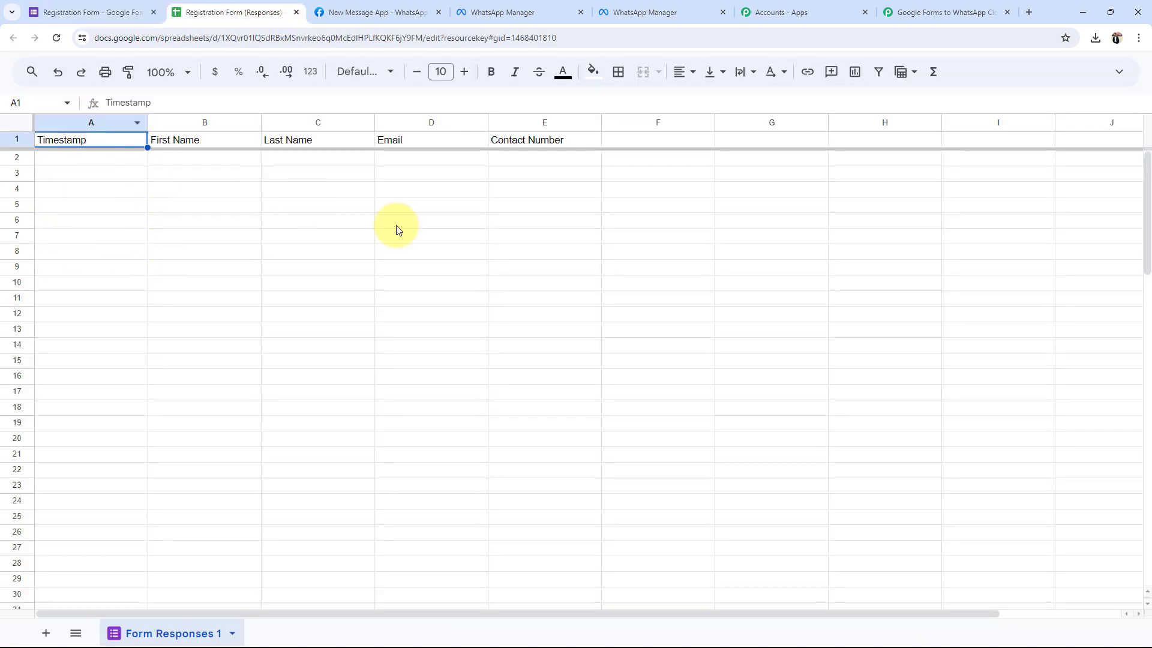
{"action": "left_click", "coordinate": [306, 316]}
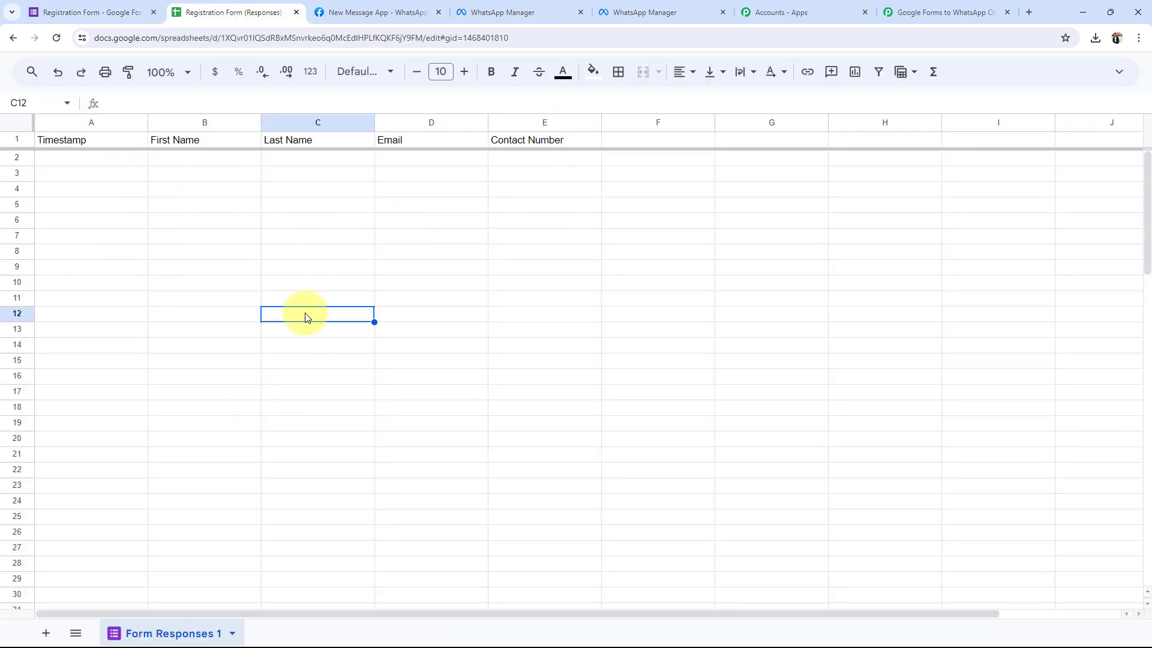
{"action": "left_click", "coordinate": [528, 141]}
{"action": "left_click_drag", "start_coordinate": [481, 142], "coordinate": [66, 141]}
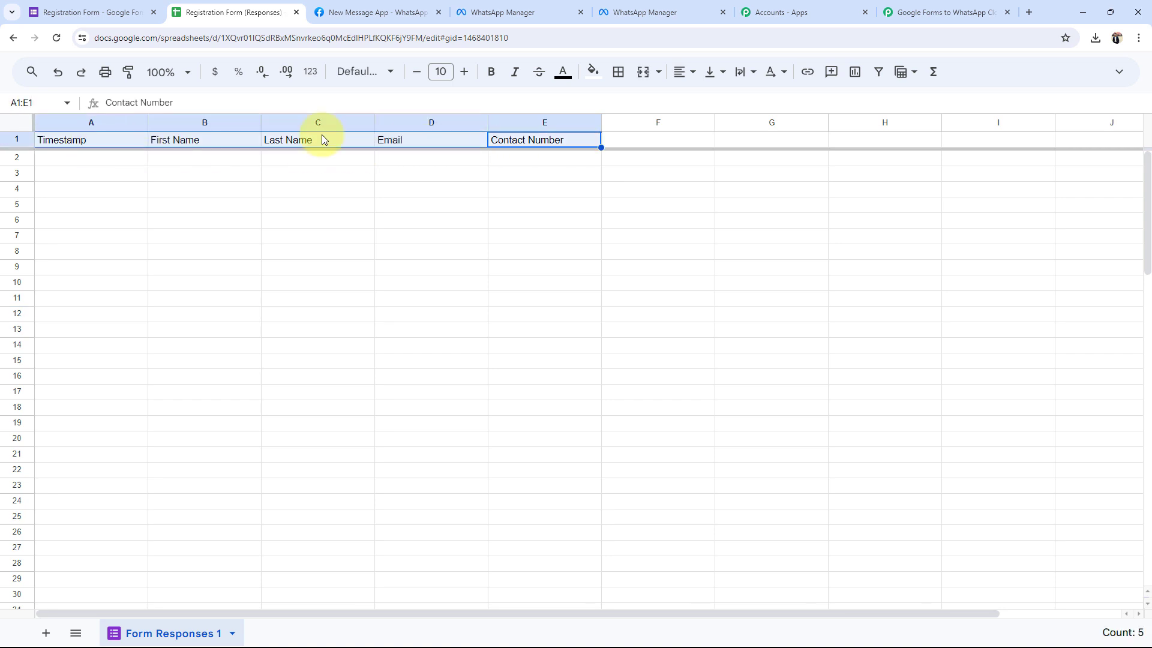
{"action": "left_click", "coordinate": [463, 73]}
{"action": "left_click", "coordinate": [464, 73]}
{"action": "left_click", "coordinate": [491, 72]}
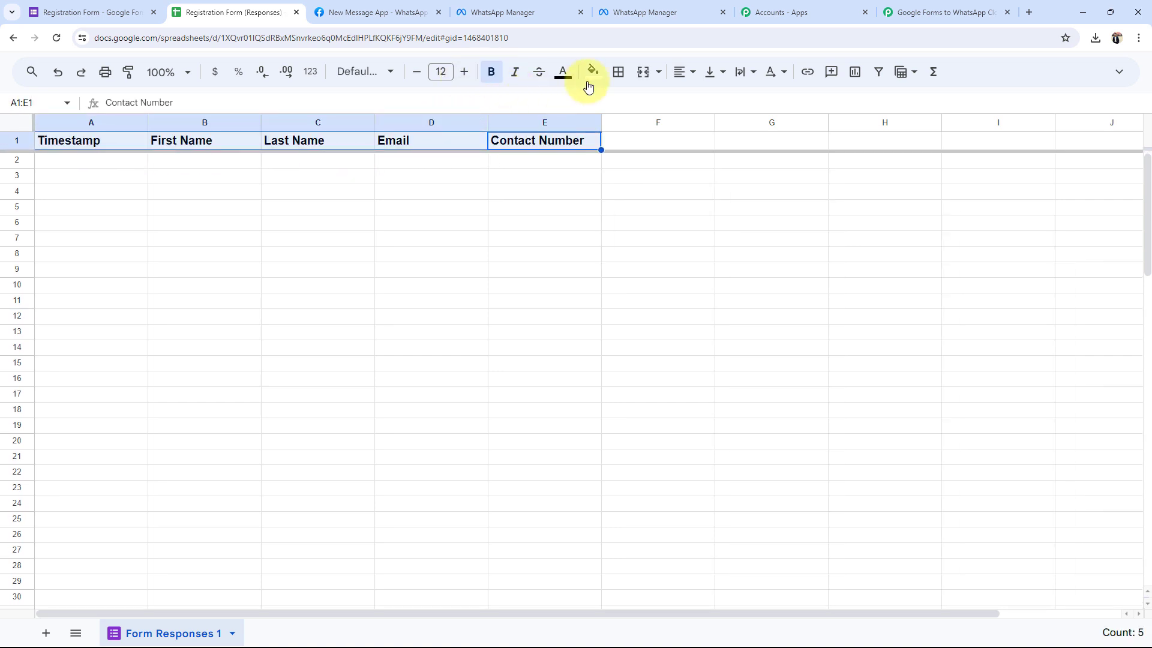
{"action": "left_click", "coordinate": [593, 72]}
{"action": "left_click", "coordinate": [685, 160]}
{"action": "left_click", "coordinate": [420, 303]}
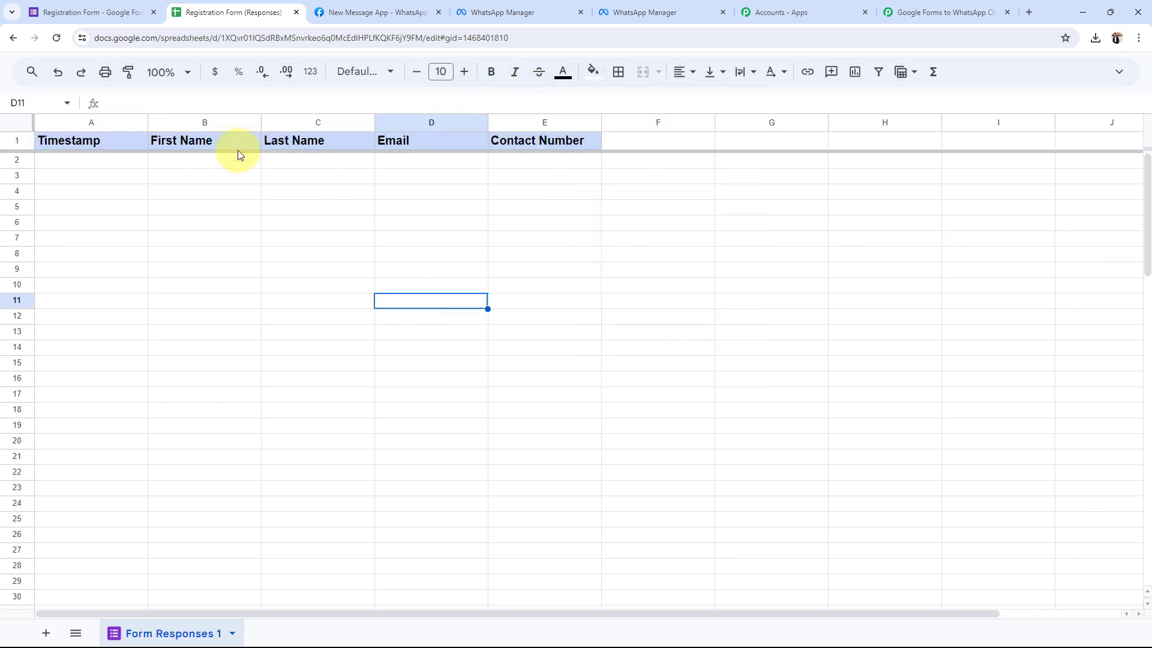
Zoom the response sheet to 150%, then return to the form editor.
{"action": "left_click", "coordinate": [174, 72]}
{"action": "left_click", "coordinate": [169, 193]}
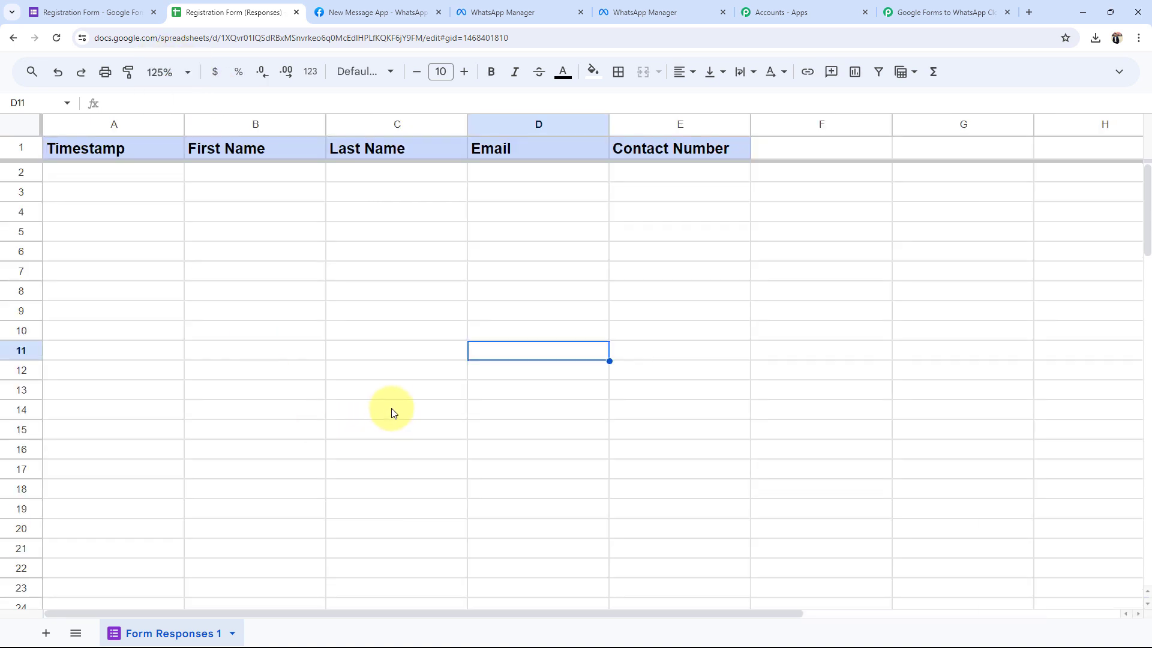
{"action": "left_click", "coordinate": [394, 411]}
{"action": "left_click", "coordinate": [177, 72]}
{"action": "left_click", "coordinate": [166, 219]}
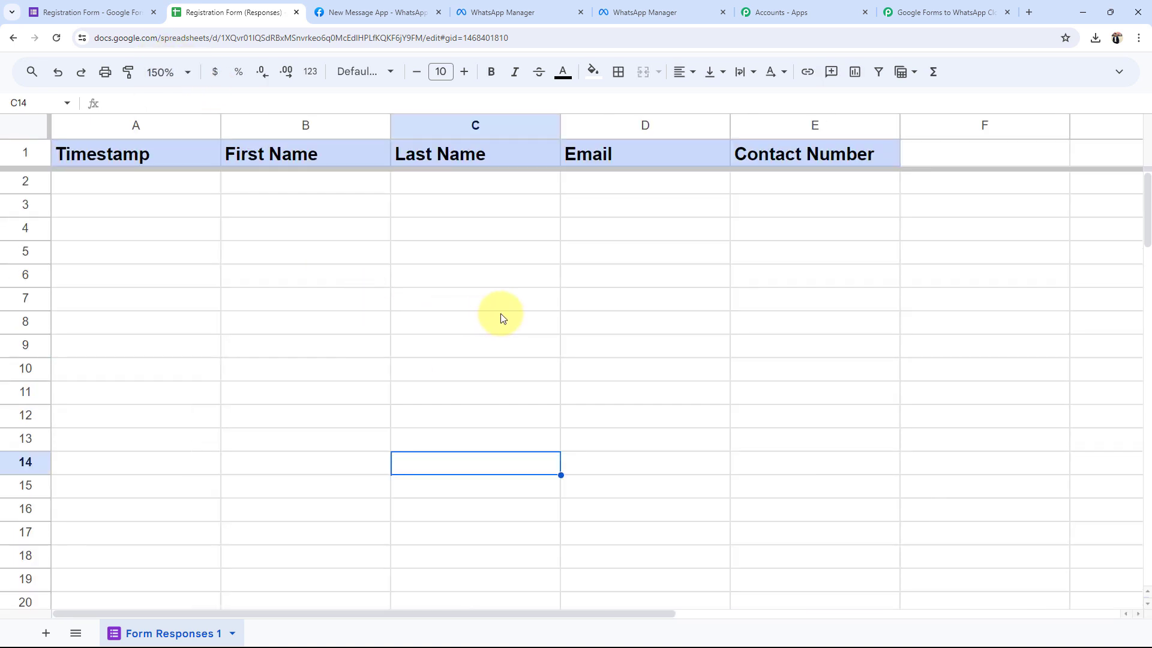
{"action": "left_click", "coordinate": [531, 320]}
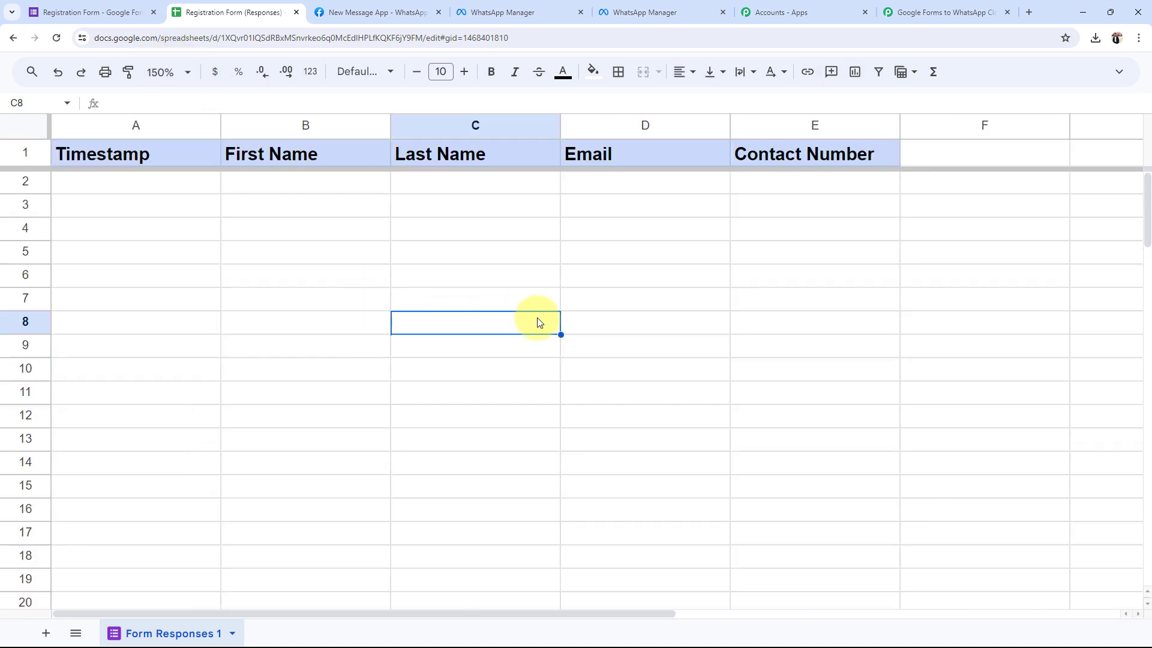
{"action": "left_click", "coordinate": [108, 7]}
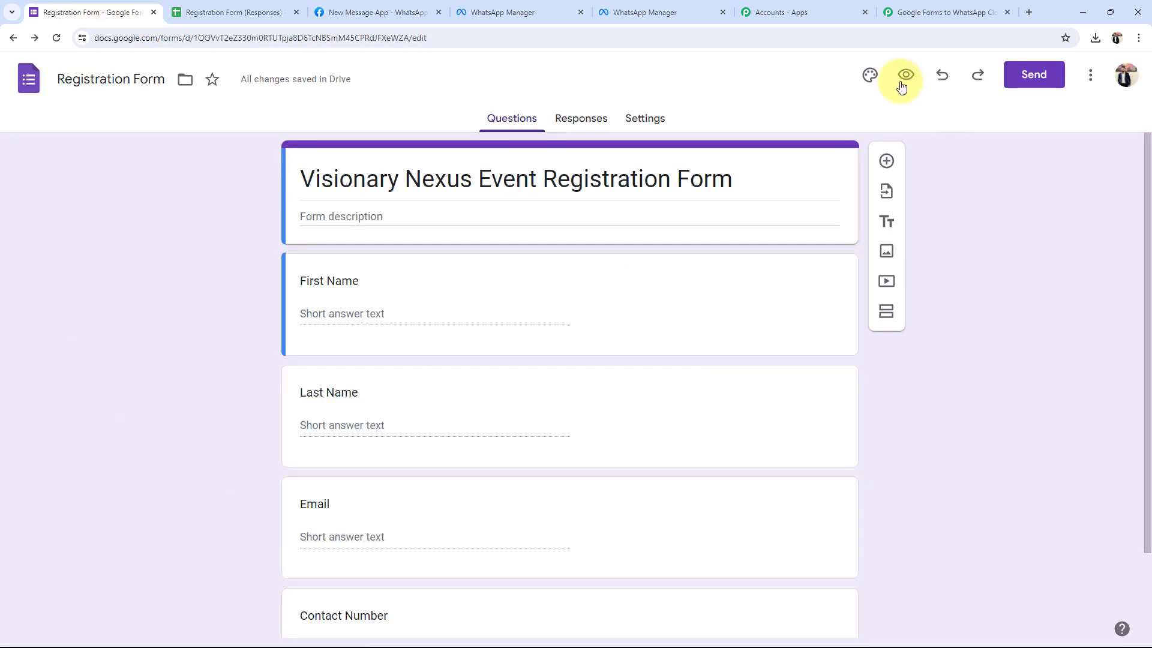
In the live form preview, enter First Name 'Demo' and Last Name 'Test'.
{"action": "left_click", "coordinate": [906, 74]}
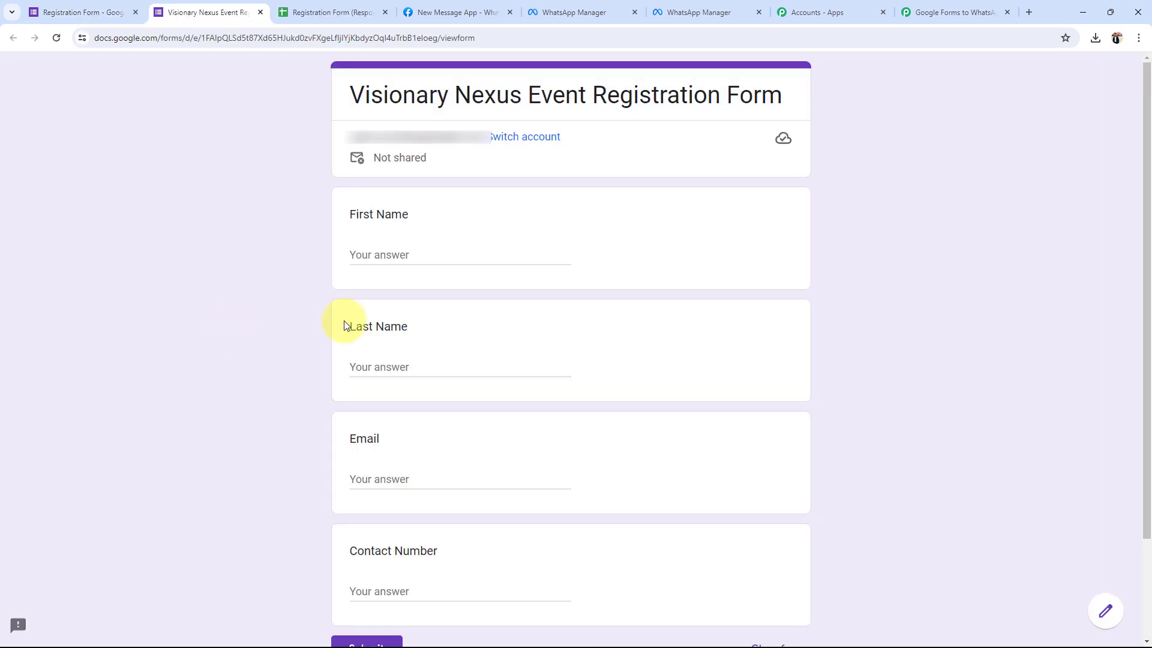
{"action": "left_click", "coordinate": [376, 258]}
{"action": "type", "text": "Demo"}
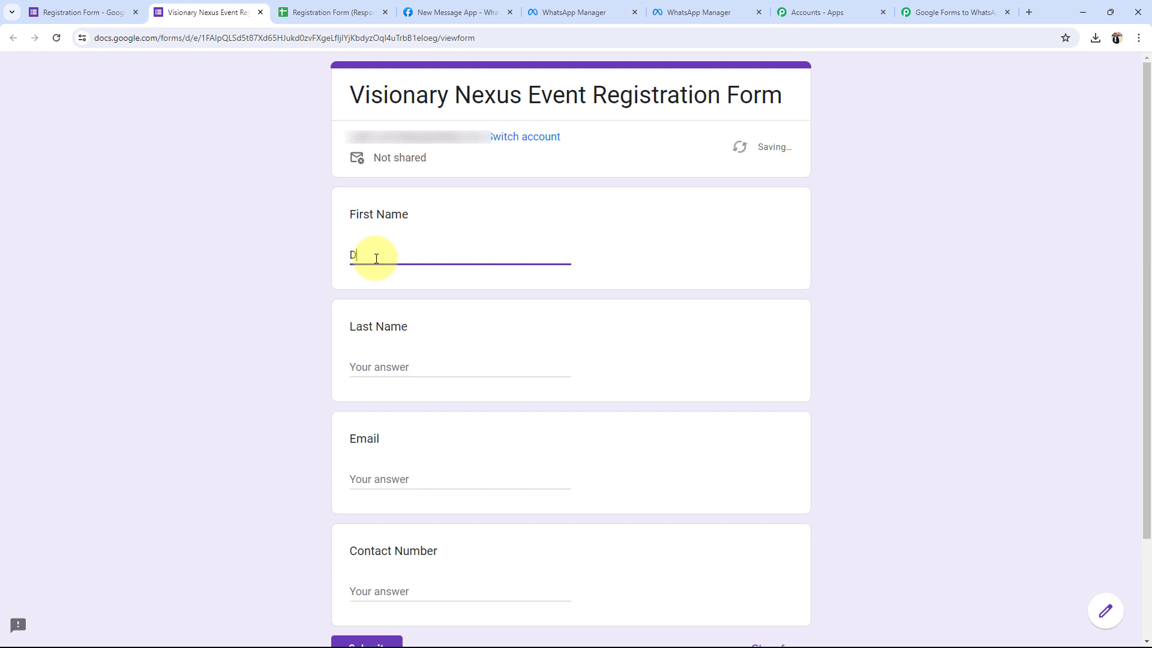
{"action": "left_click", "coordinate": [239, 350]}
{"action": "scroll", "coordinate": [239, 350], "scroll_direction": "down", "scroll_amount": 2}
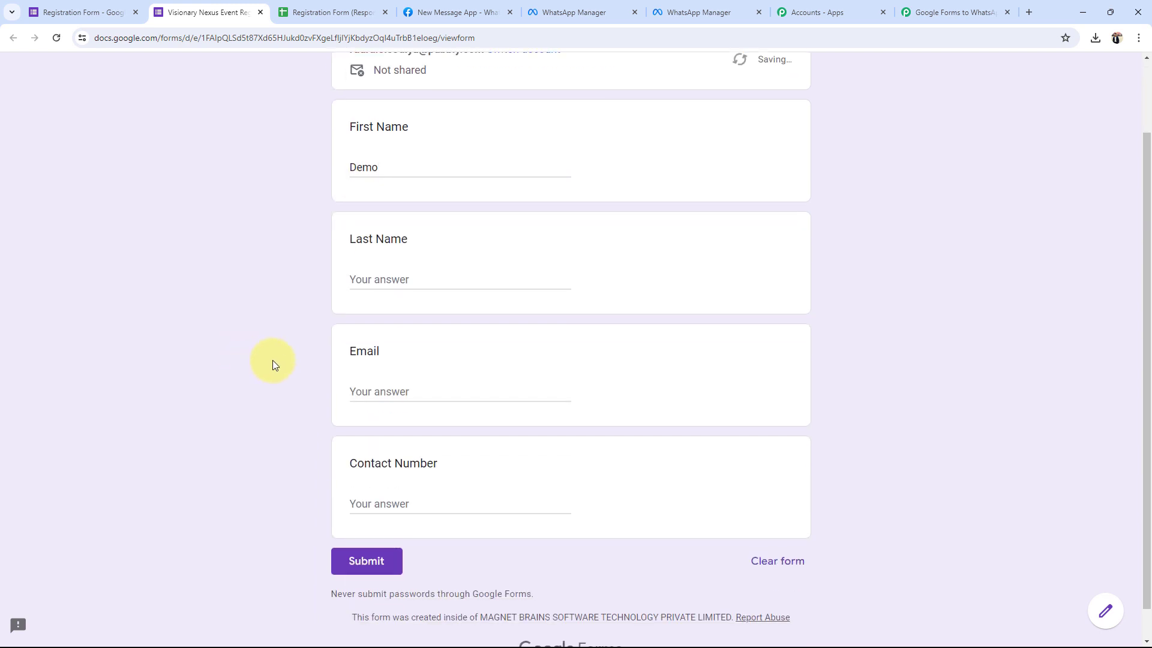
{"action": "left_click", "coordinate": [370, 252]}
{"action": "type", "text": "Test"}
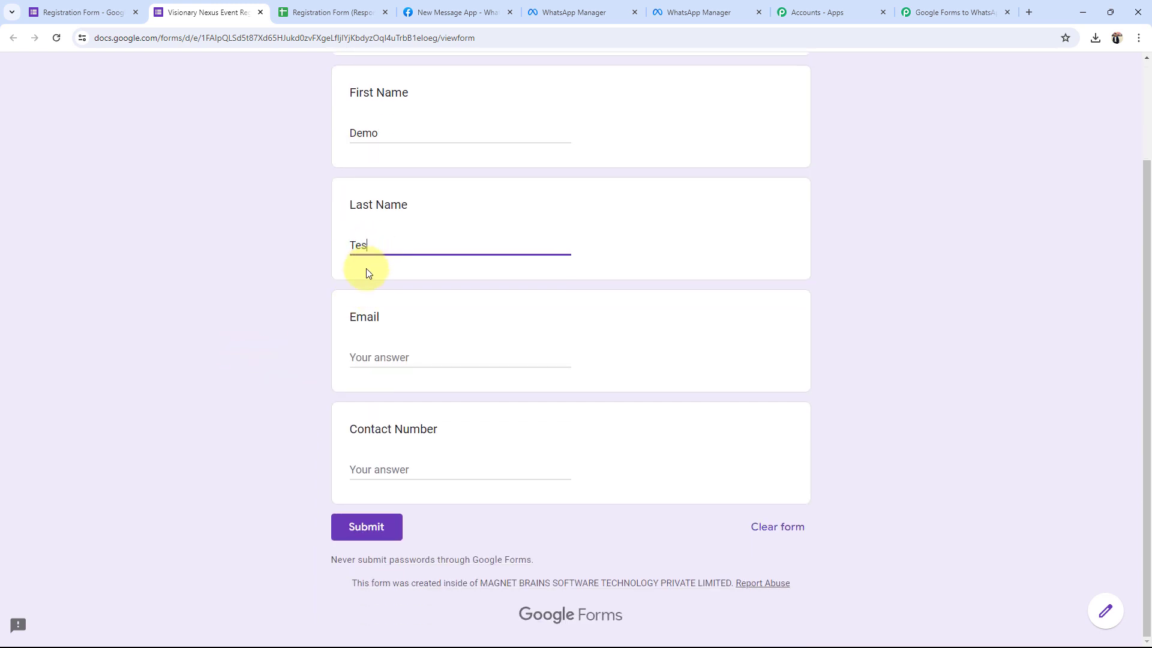
Enter a sample email address and contact number, then submit the form.
{"action": "left_click", "coordinate": [412, 356]}
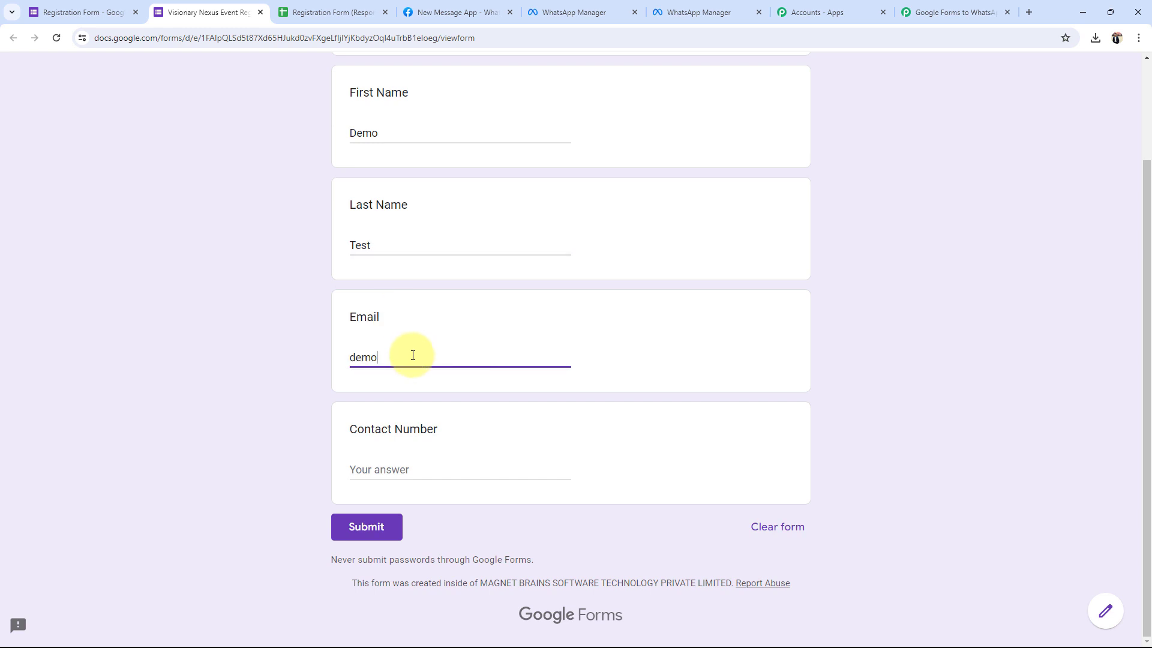
{"action": "left_click", "coordinate": [376, 456]}
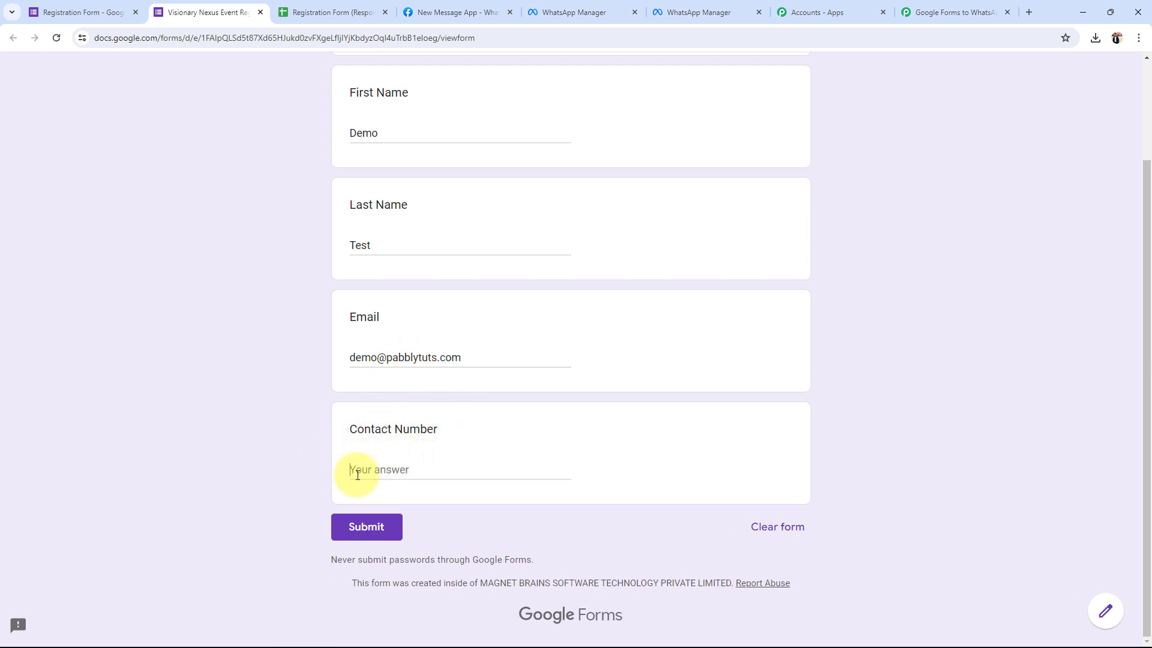
{"action": "left_click", "coordinate": [358, 470]}
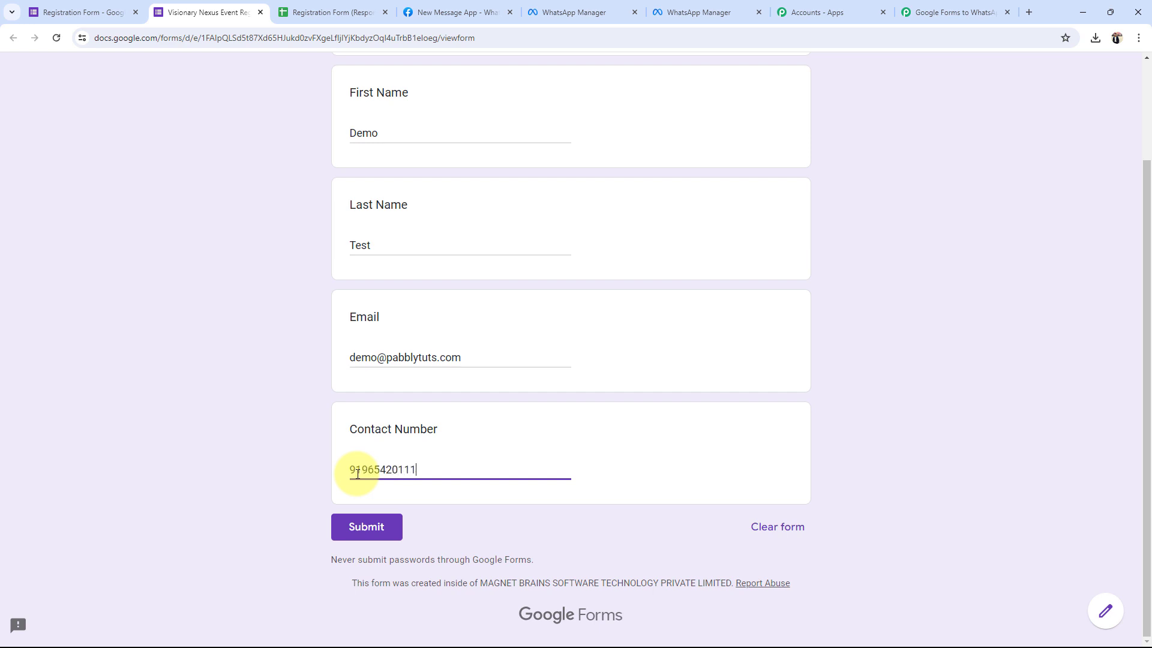
{"action": "scroll", "coordinate": [258, 470], "scroll_direction": "up", "scroll_amount": 3}
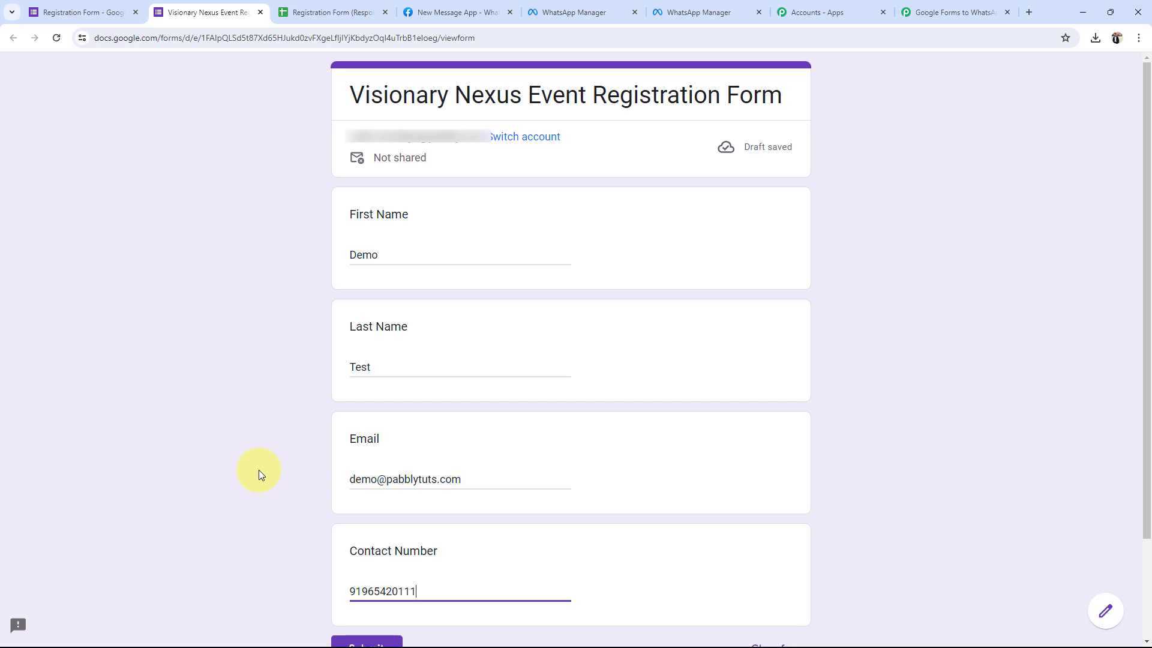
{"action": "scroll", "coordinate": [289, 531], "scroll_direction": "down", "scroll_amount": 2}
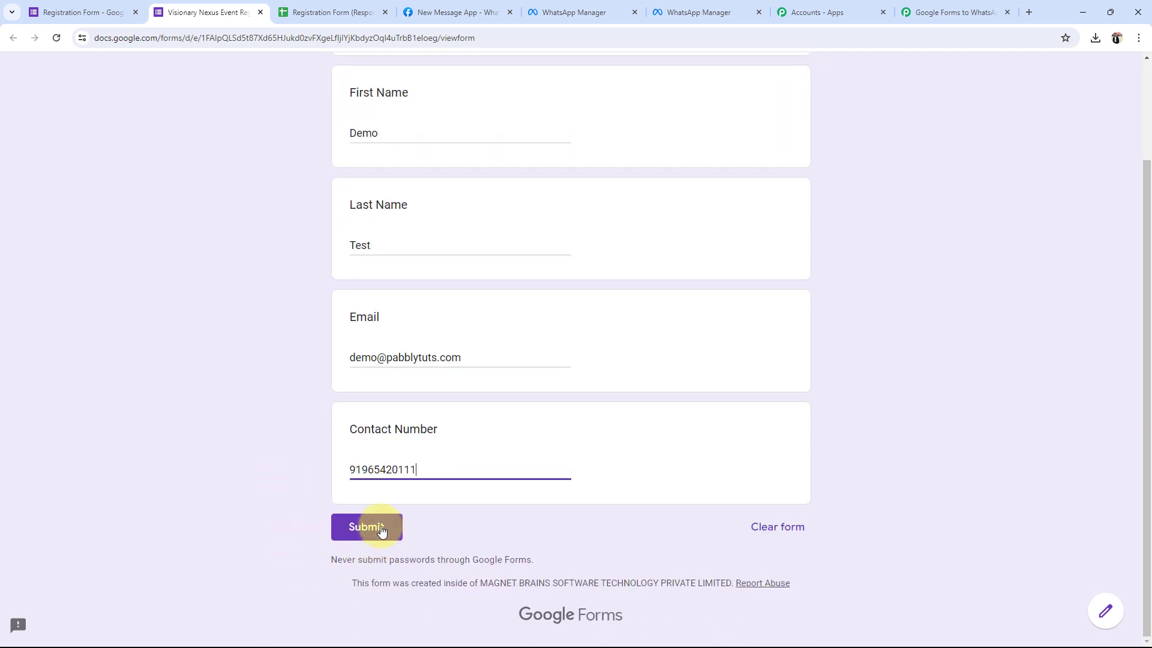
{"action": "left_click", "coordinate": [378, 530]}
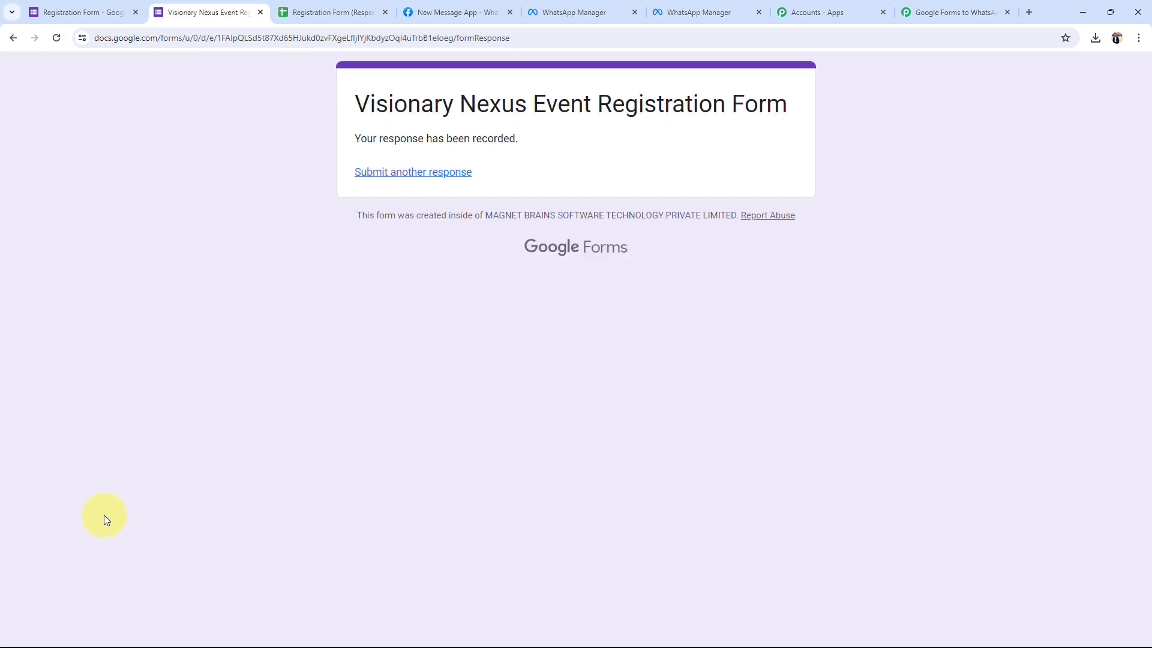
Confirm the test submission appears in row 2 of Form Responses 1, then go back to Pabbly.
{"action": "left_click", "coordinate": [293, 11]}
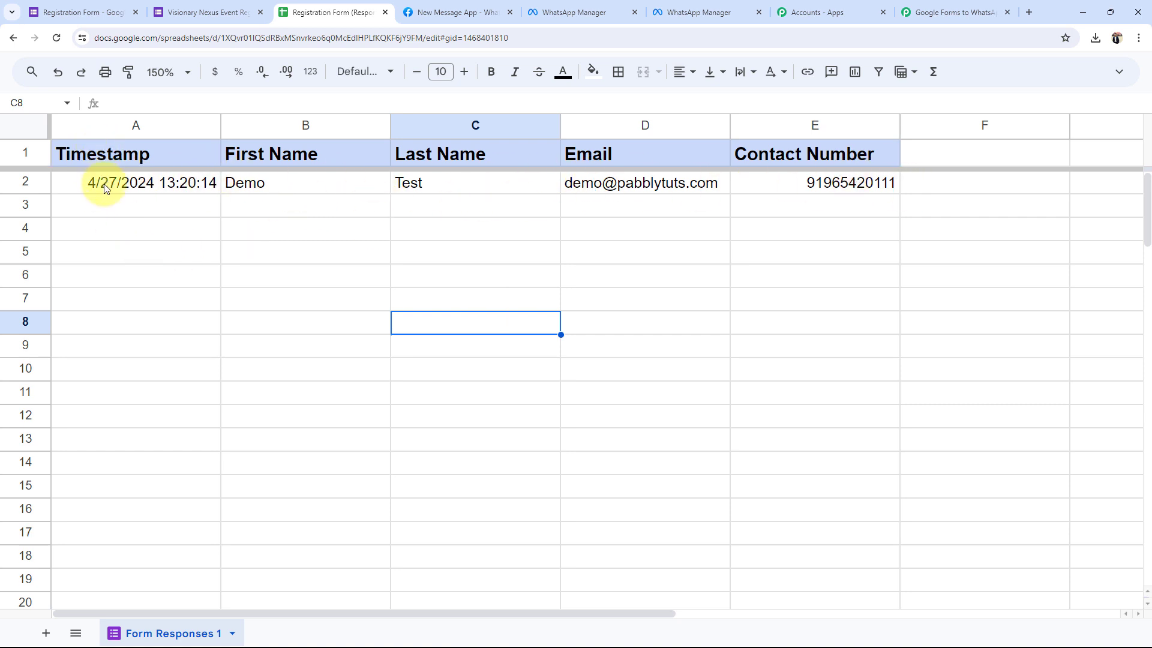
{"action": "left_click", "coordinate": [330, 330]}
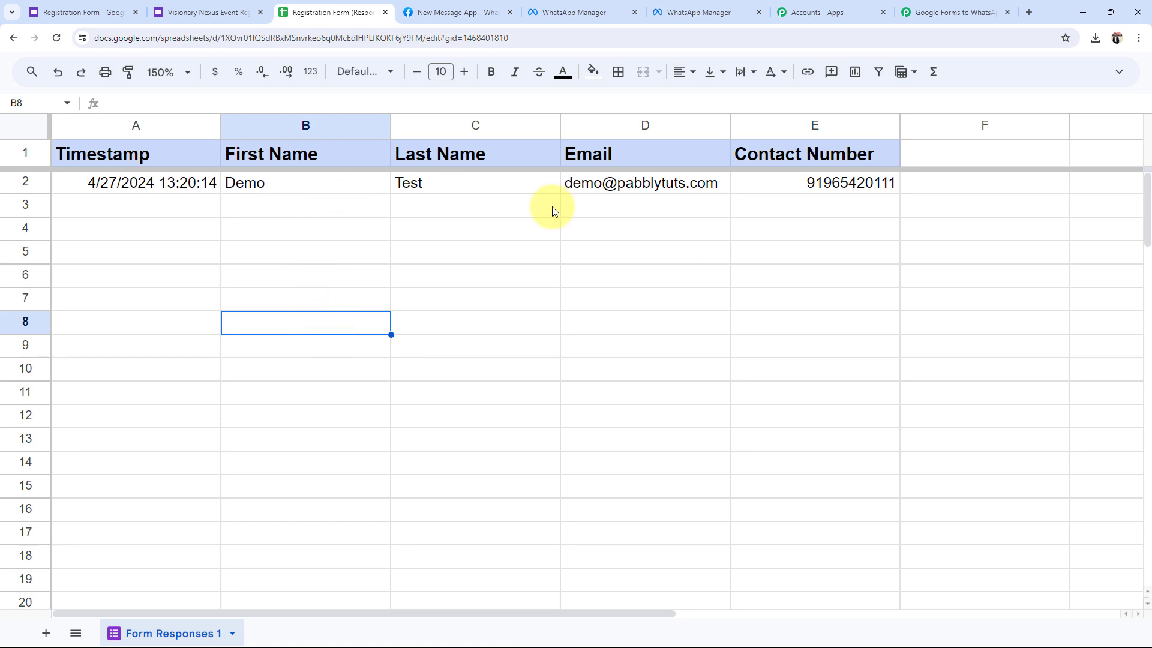
{"action": "left_click", "coordinate": [772, 257]}
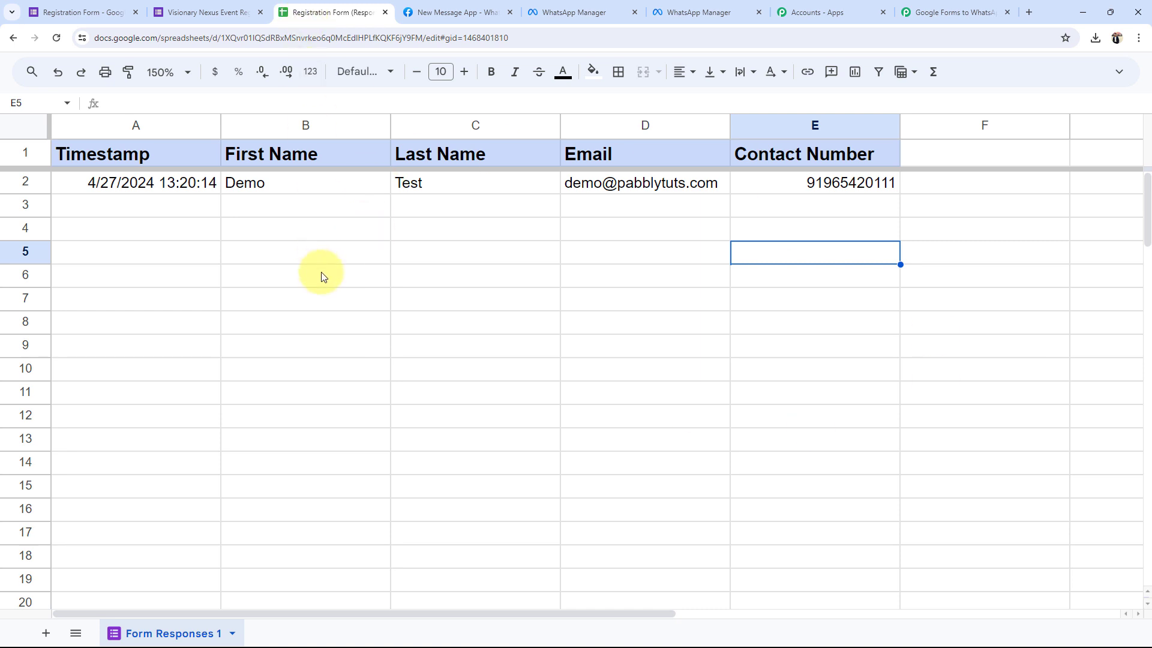
{"action": "left_click", "coordinate": [953, 12]}
{"action": "scroll", "coordinate": [336, 456], "scroll_direction": "down", "scroll_amount": 3}
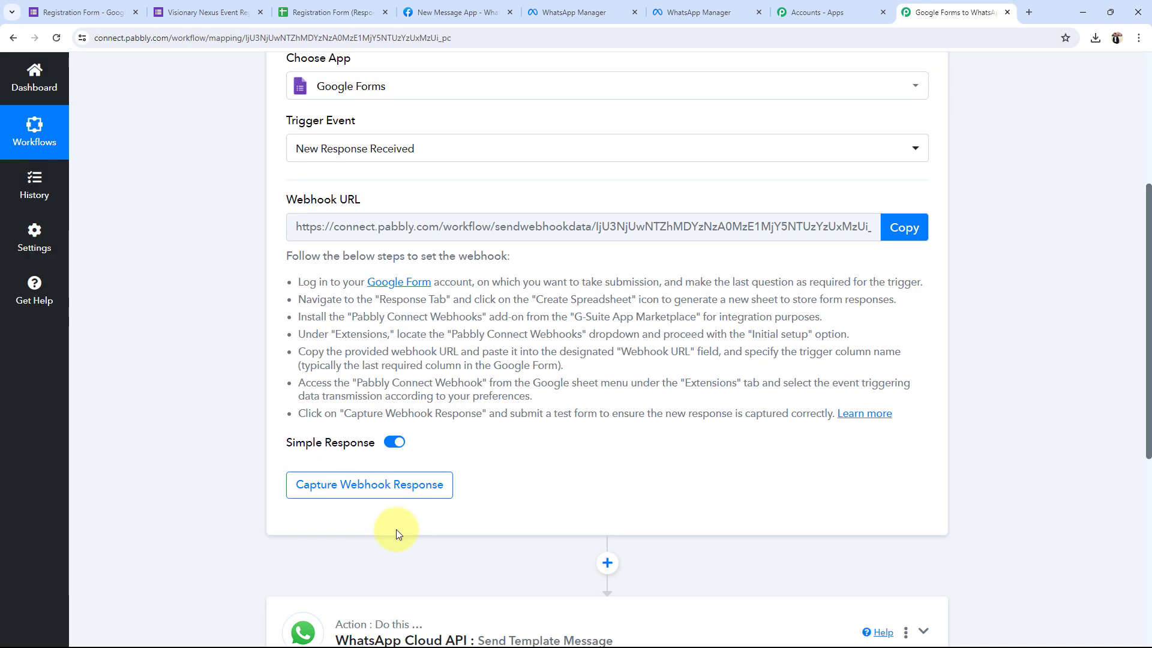
Check the trigger's Webhook URL, then switch to the Visionary Nexus responses spreadsheet.
{"action": "scroll", "coordinate": [216, 450], "scroll_direction": "up", "scroll_amount": 3}
{"action": "left_click_drag", "start_coordinate": [288, 379], "coordinate": [360, 380]}
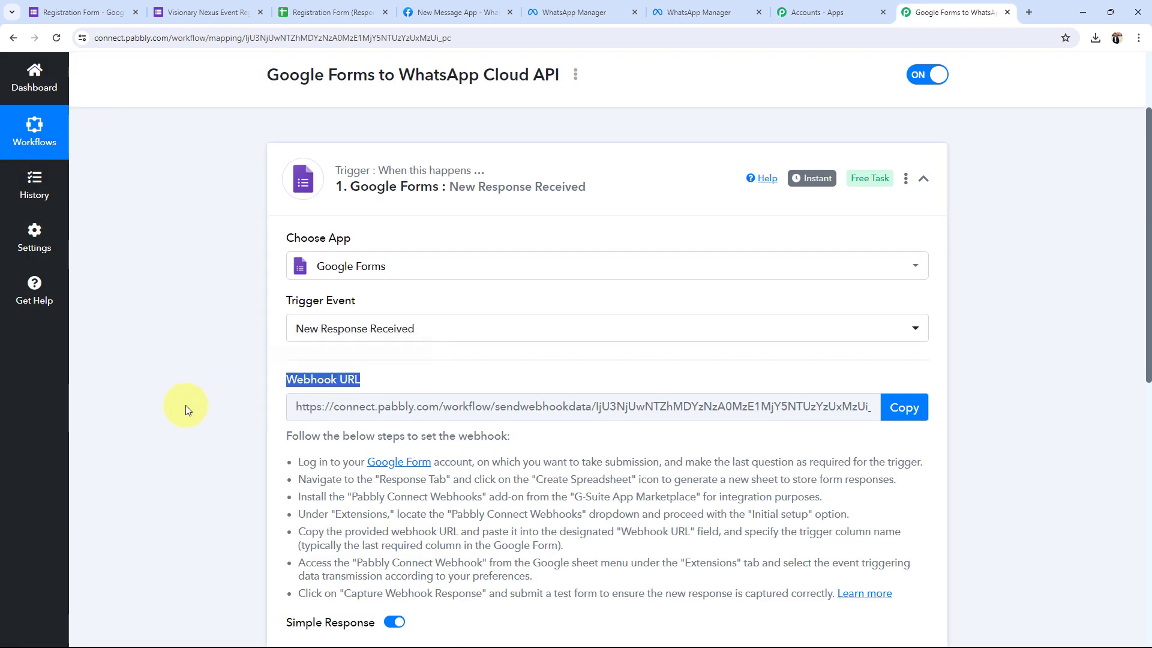
{"action": "left_click", "coordinate": [330, 12]}
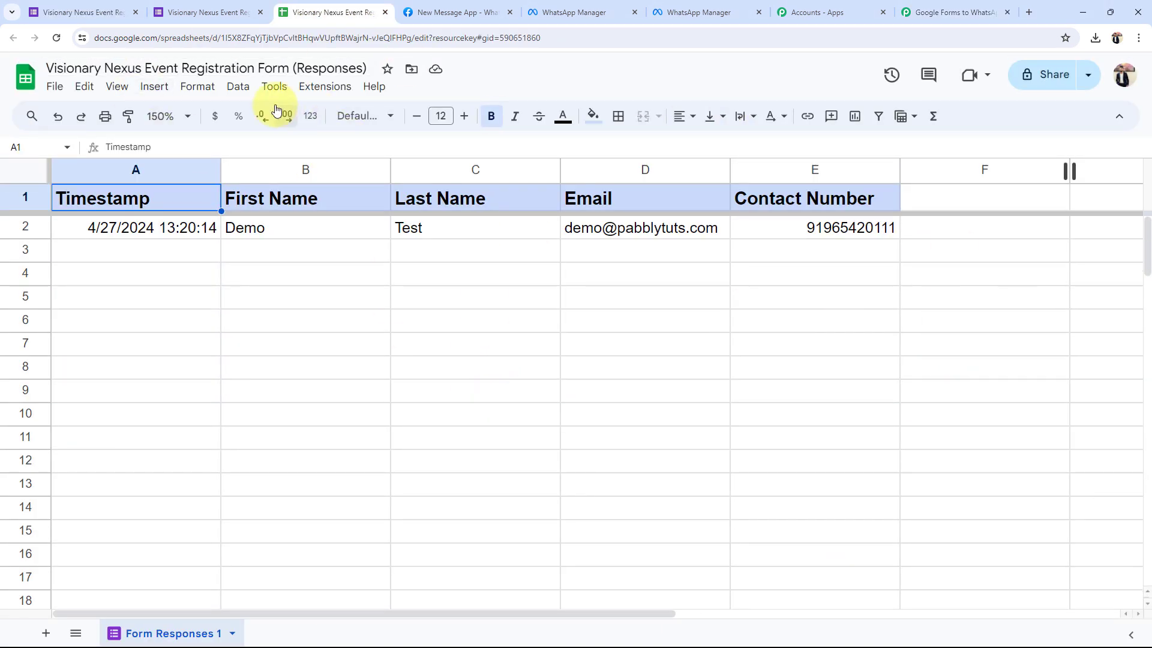
Confirm the Pabbly Connect Webhooks add-on shows as Installed in the add-ons marketplace.
{"action": "left_click", "coordinate": [306, 91]}
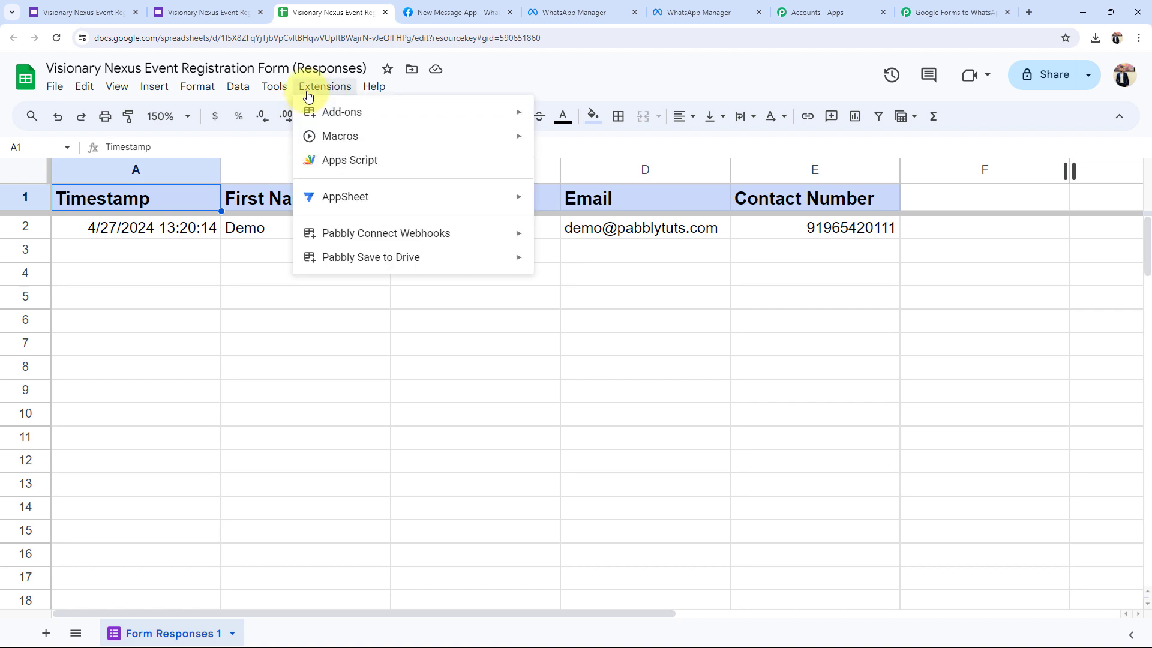
{"action": "mouse_move", "coordinate": [317, 113]}
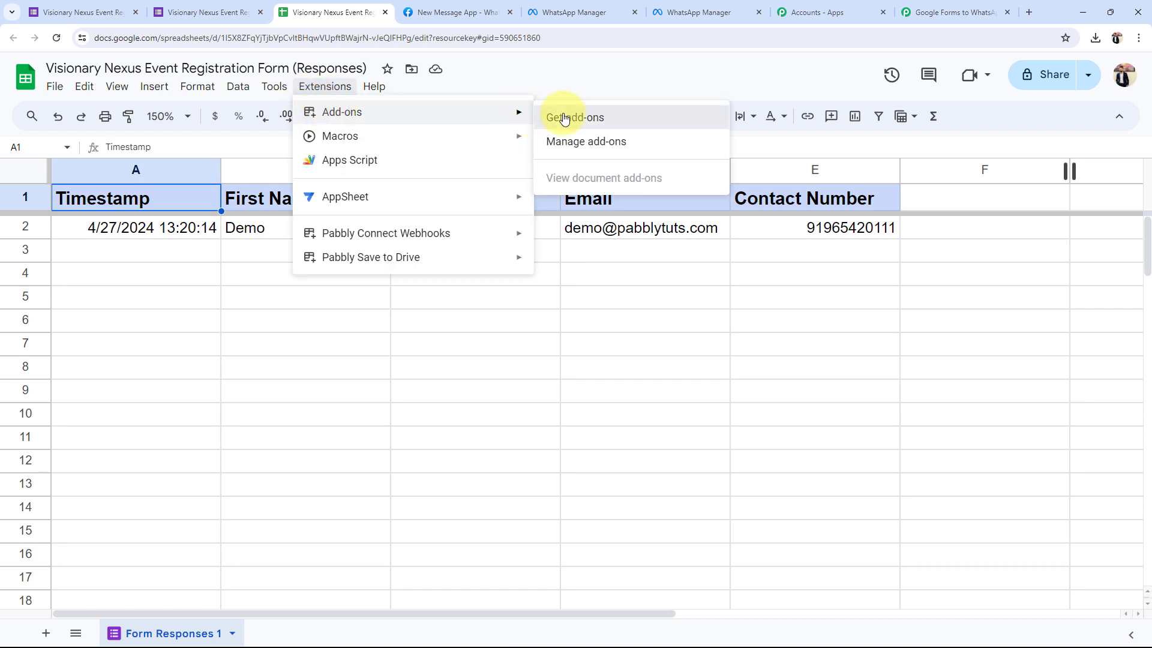
{"action": "left_click", "coordinate": [555, 117]}
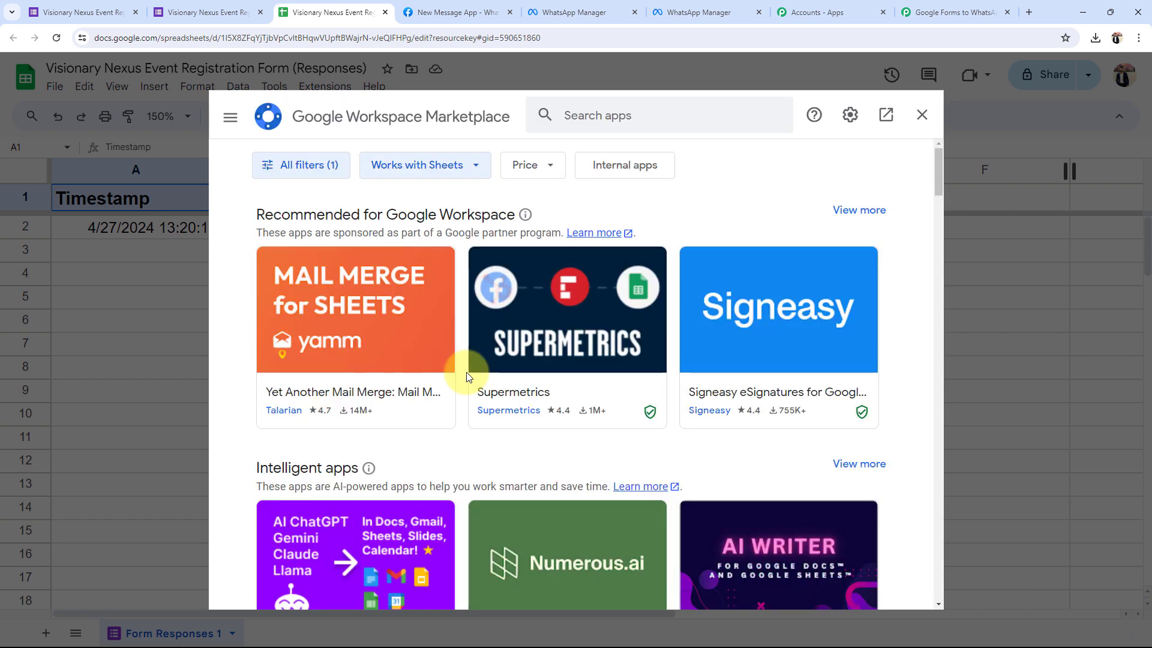
{"action": "left_click", "coordinate": [582, 119]}
{"action": "type", "text": "pabbl"}
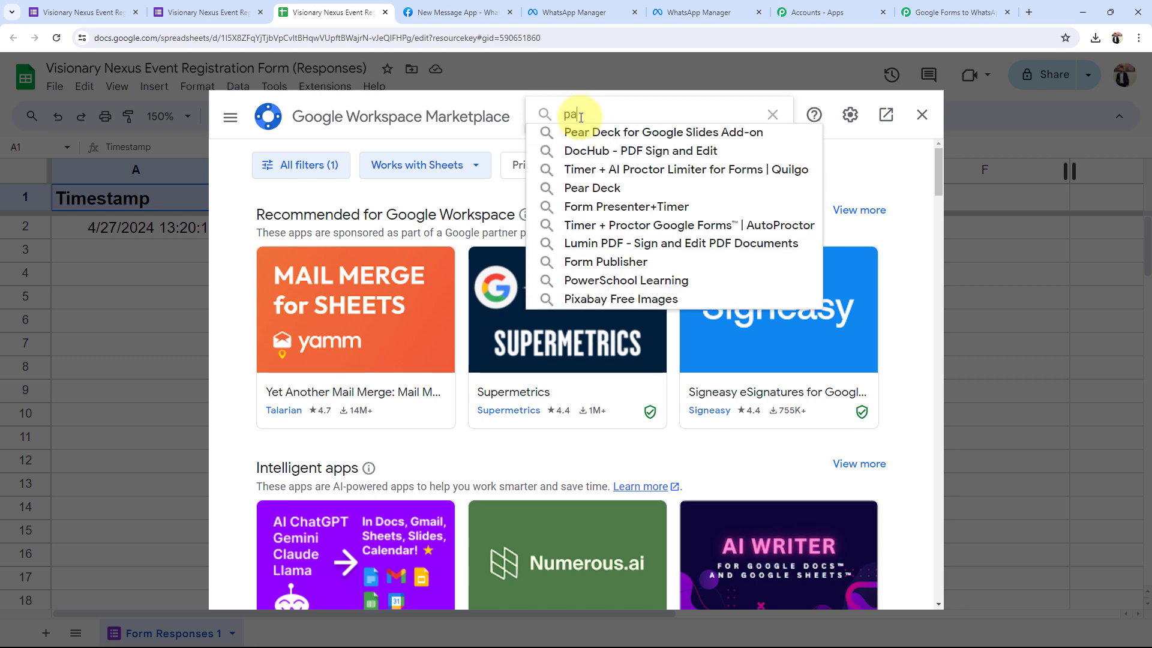
{"action": "left_click", "coordinate": [618, 131]}
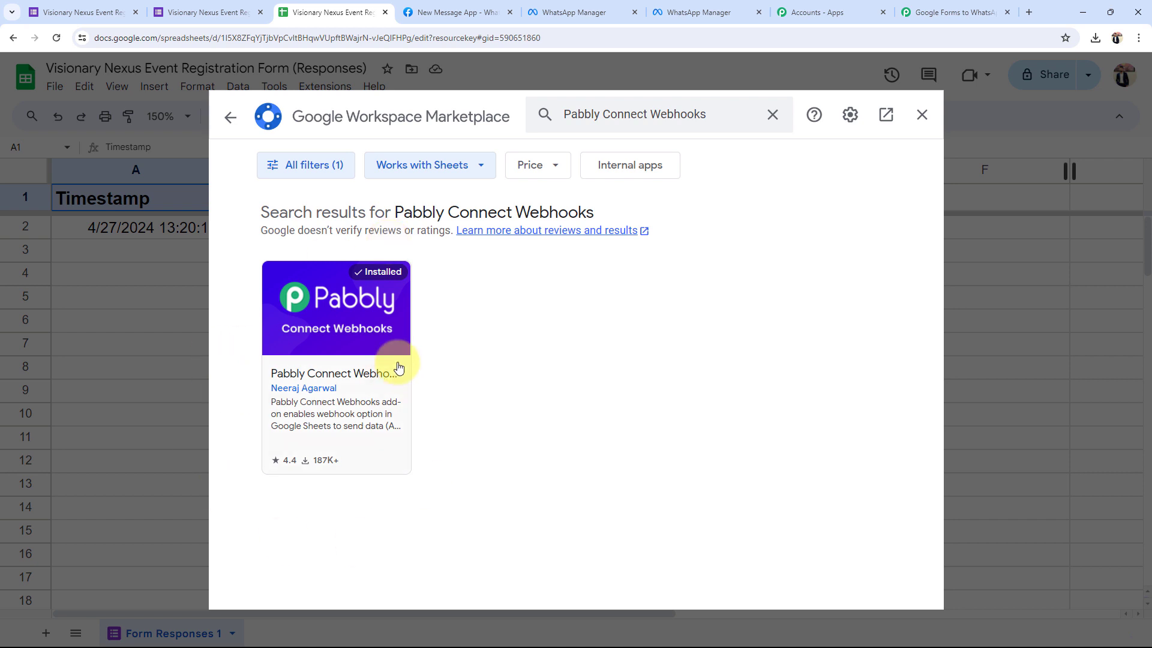
{"action": "left_click", "coordinate": [922, 114]}
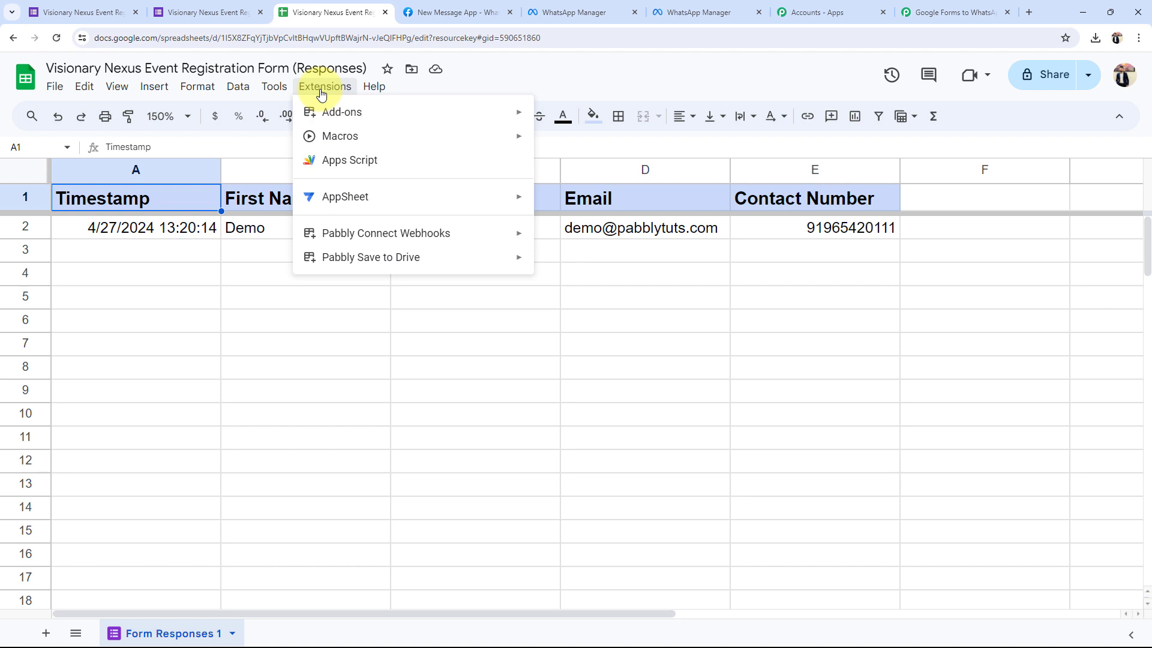
Start the Pabbly webhooks initial setup and paste in the workflow's webhook URL.
{"action": "mouse_move", "coordinate": [363, 235]}
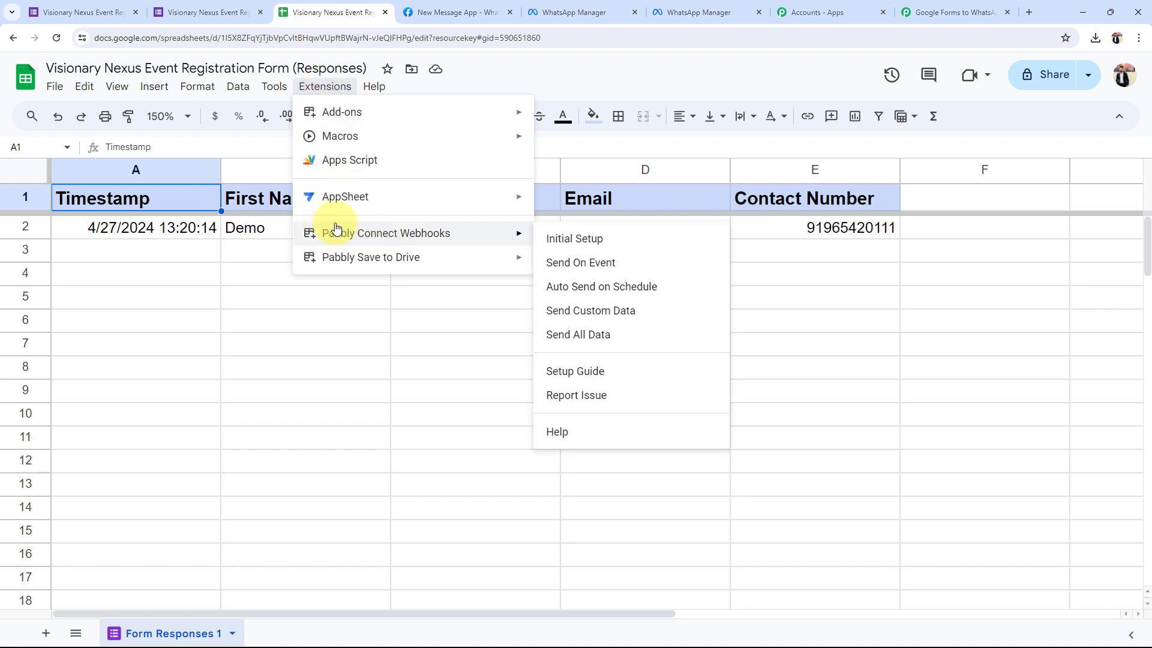
{"action": "left_click", "coordinate": [582, 239]}
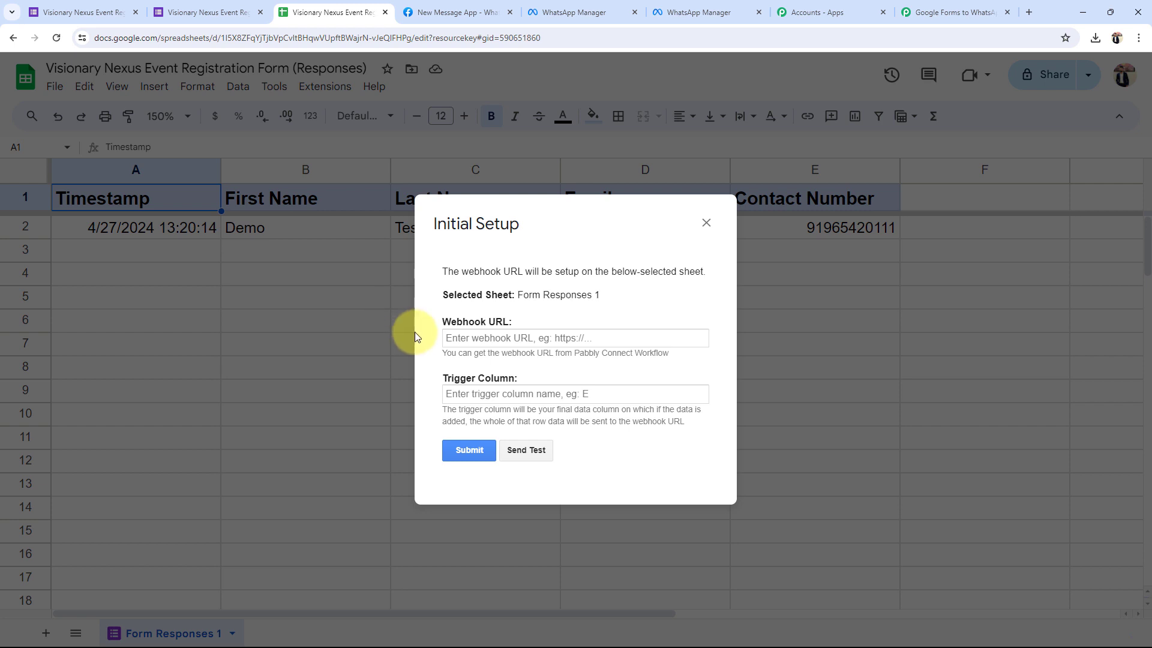
{"action": "left_click", "coordinate": [950, 12]}
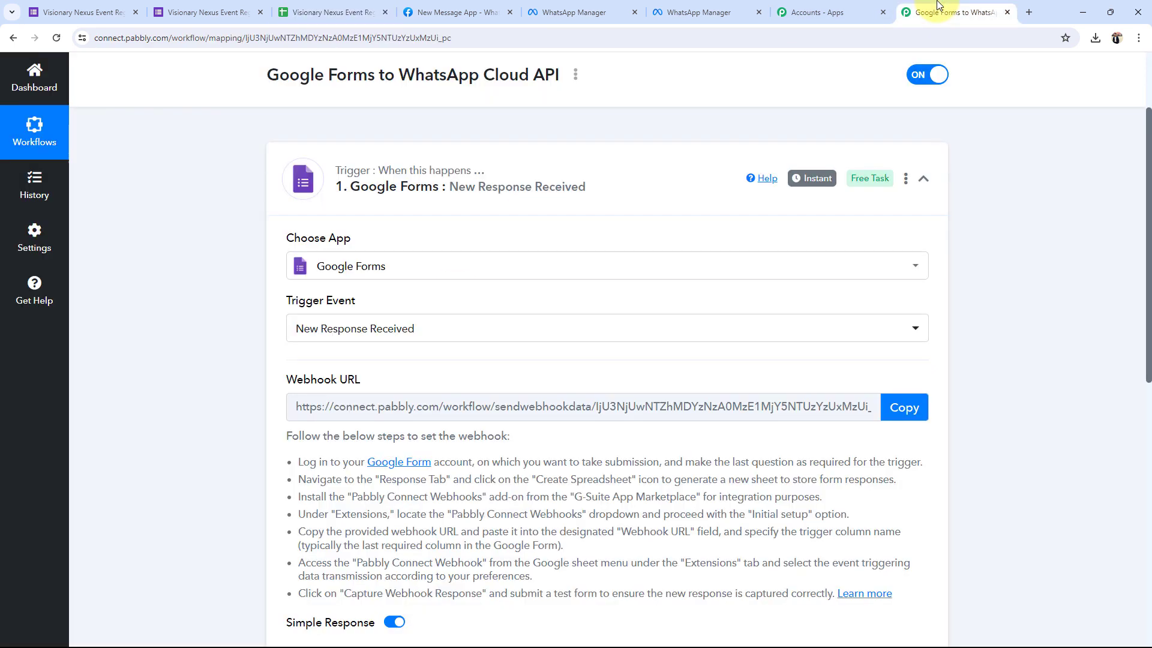
{"action": "left_click", "coordinate": [898, 406]}
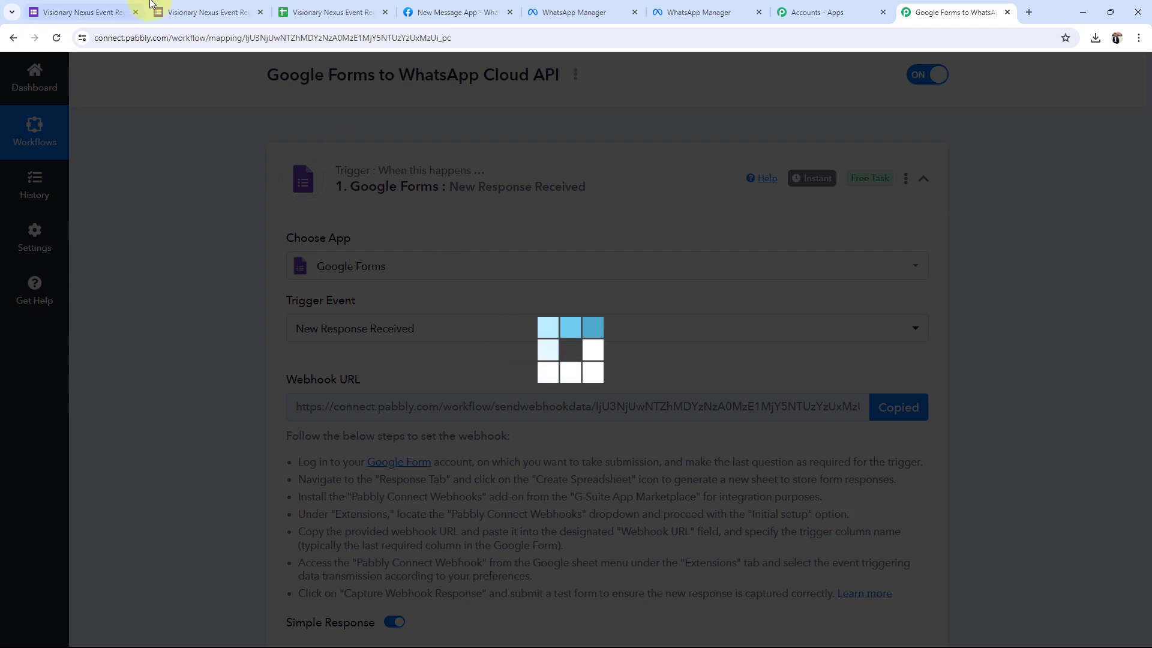
{"action": "left_click", "coordinate": [330, 12]}
{"action": "left_click", "coordinate": [494, 337]}
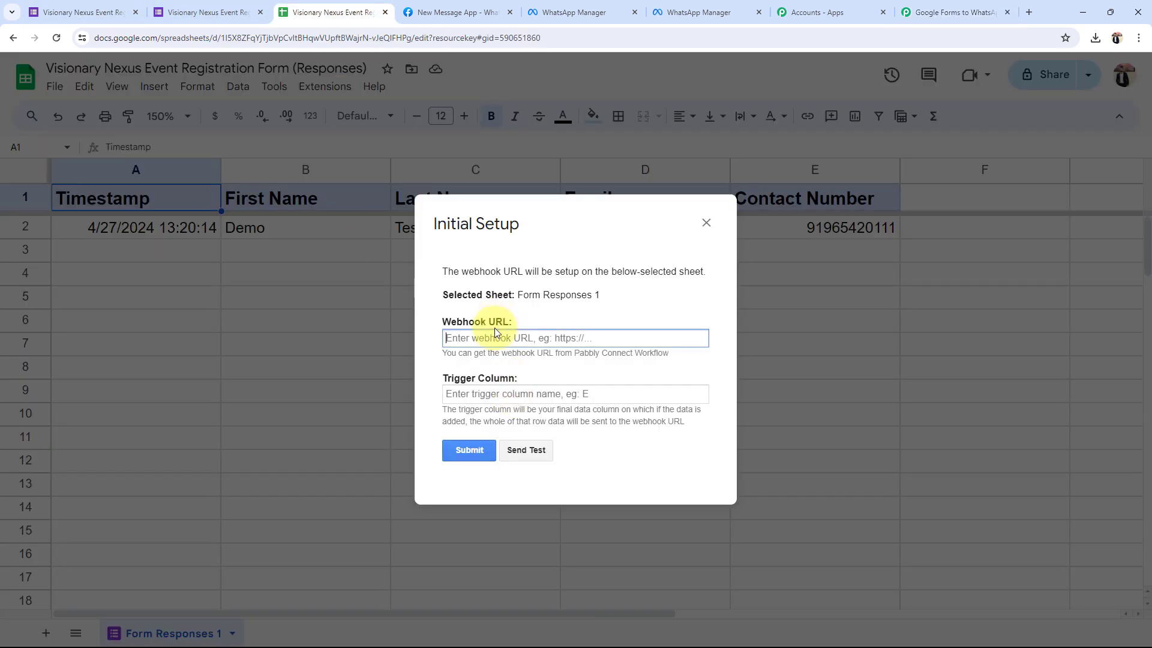
{"action": "key", "text": "ctrl+v"}
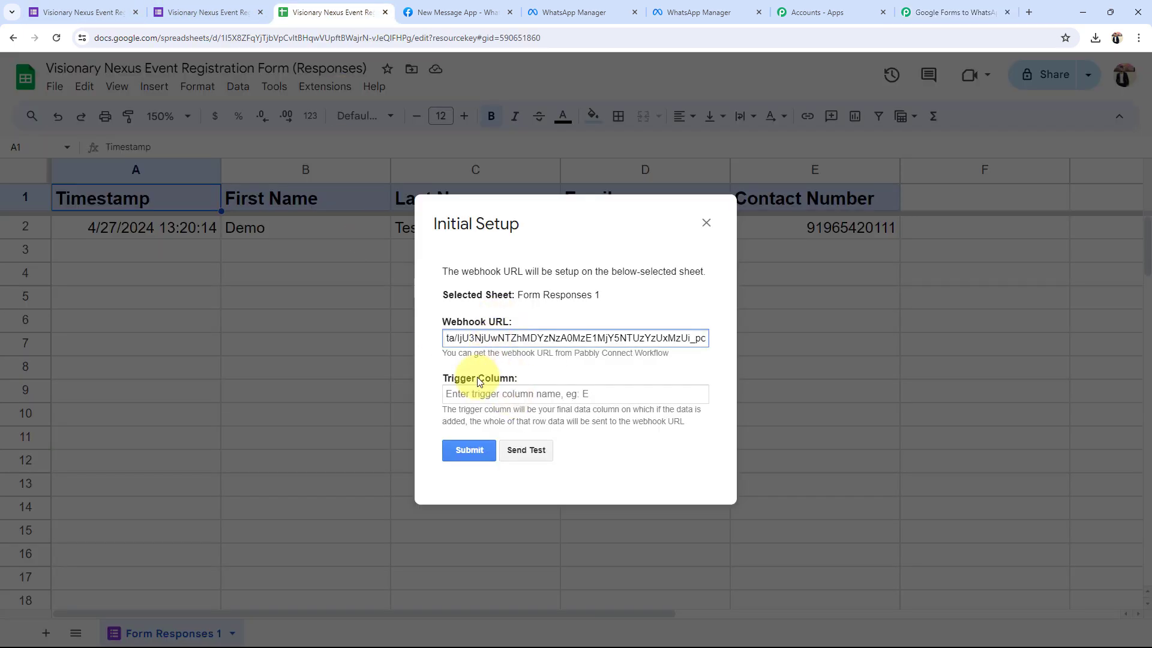
Set the webhook setup's trigger column to E.
{"action": "left_click", "coordinate": [478, 379]}
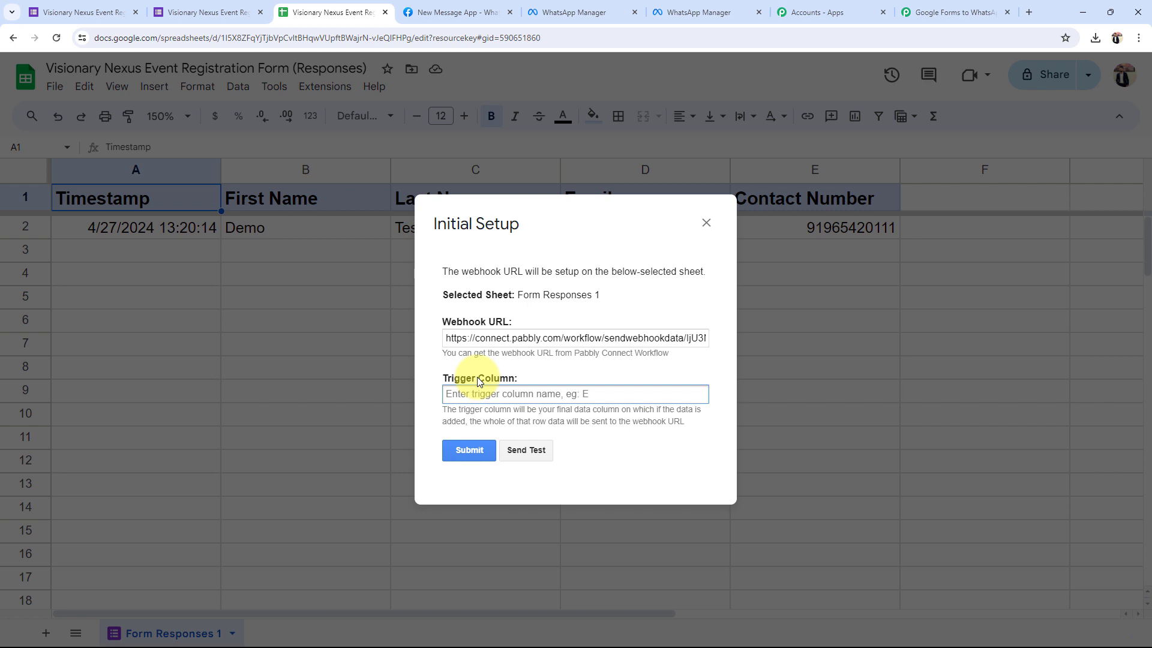
{"action": "left_click_drag", "start_coordinate": [404, 248], "coordinate": [576, 207]}
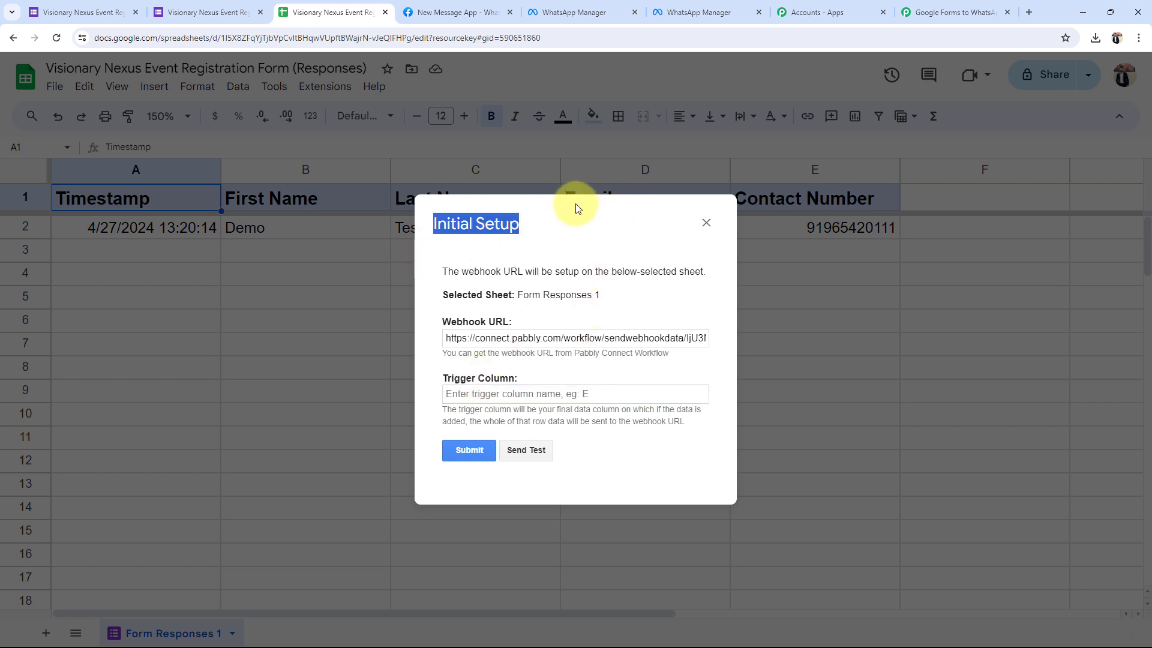
{"action": "left_click", "coordinate": [666, 241]}
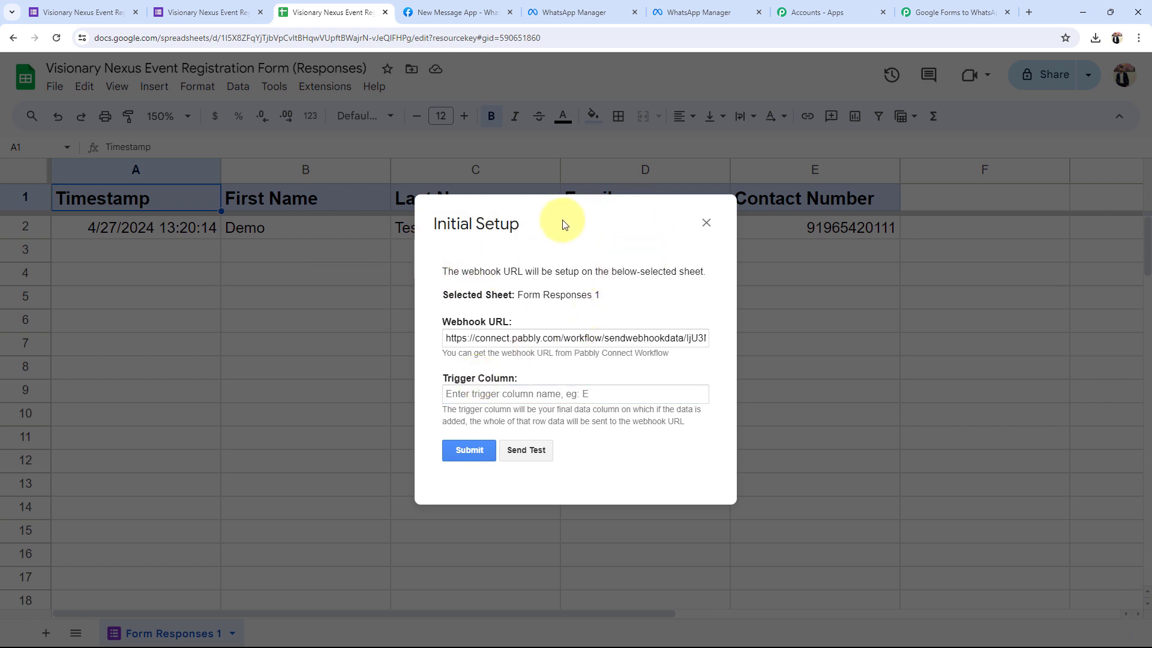
{"action": "left_click_drag", "start_coordinate": [561, 207], "coordinate": [440, 273]}
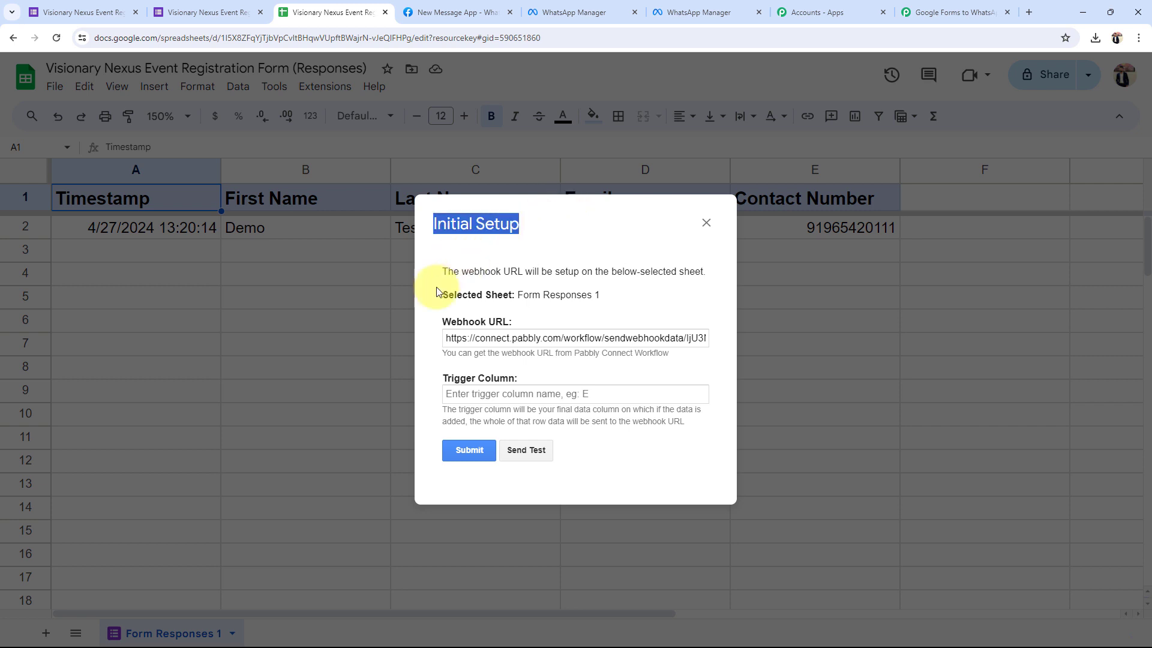
{"action": "left_click", "coordinate": [456, 379]}
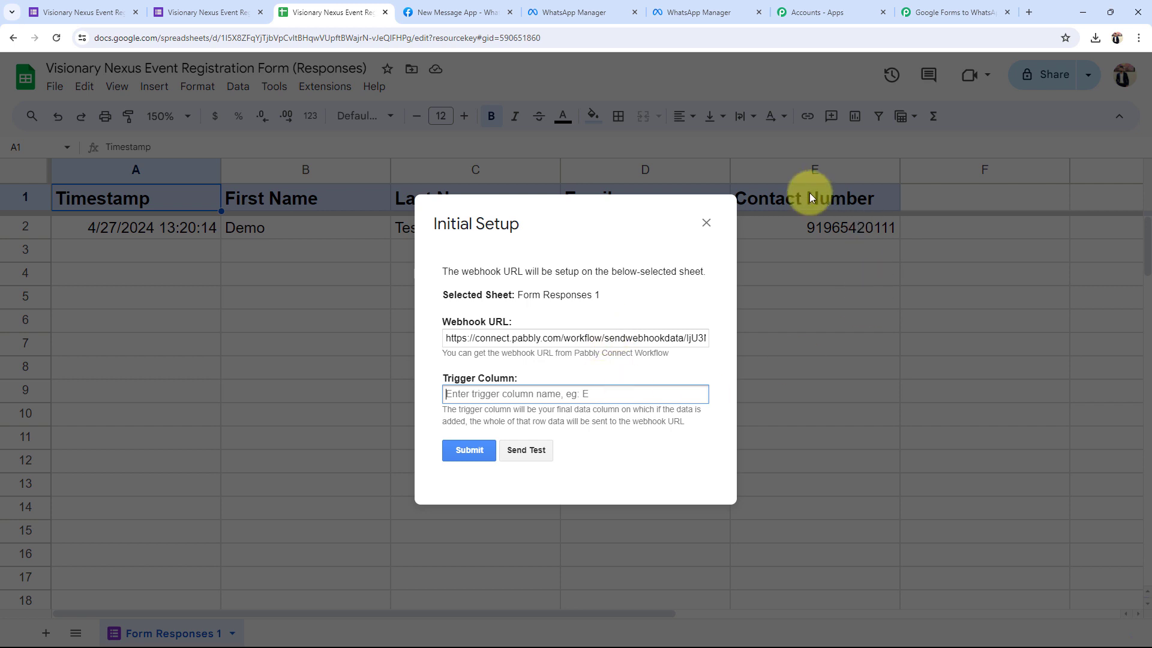
{"action": "type", "text": "E"}
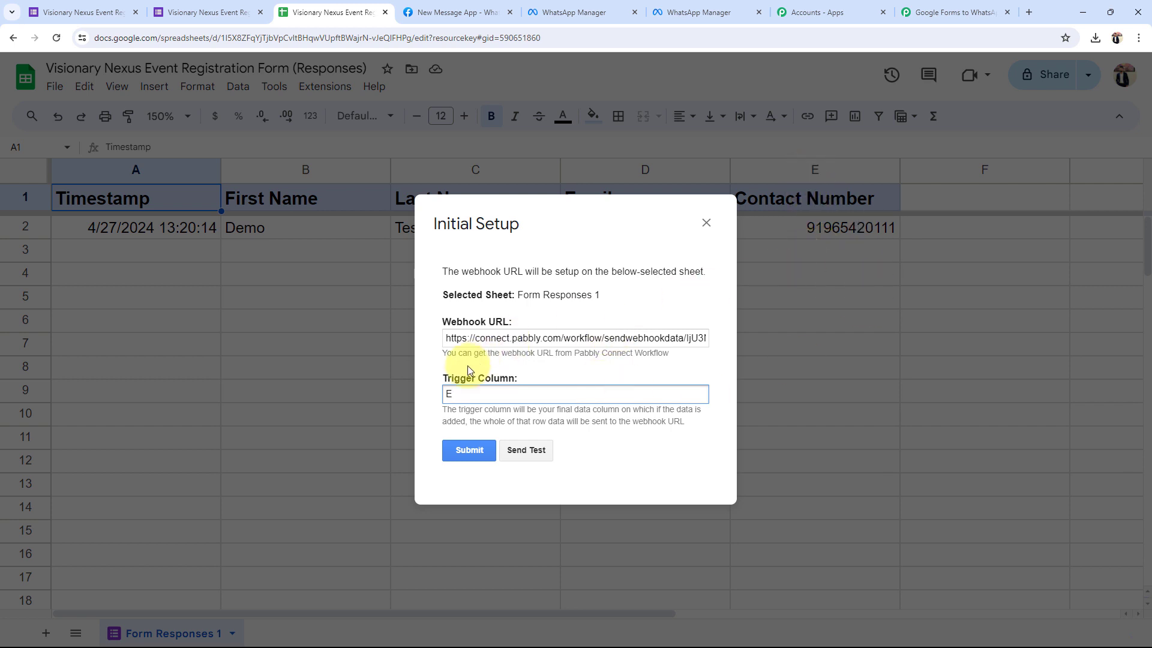
{"action": "left_click", "coordinate": [466, 365]}
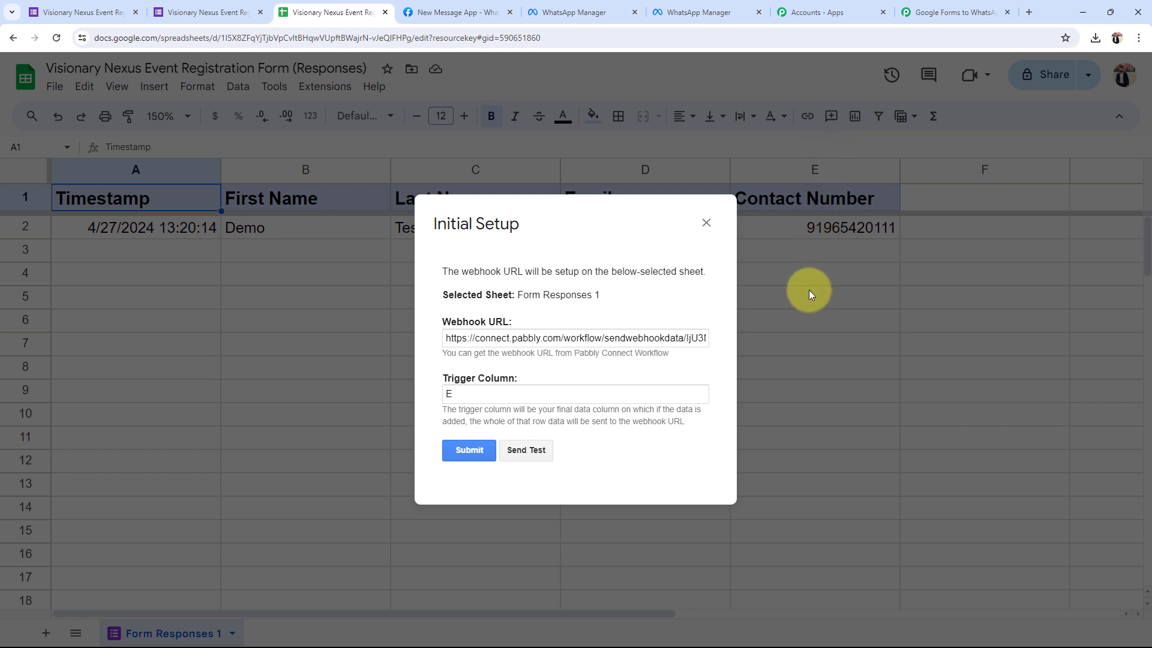
Send the test row data, submit the webhook setup and close the dialog.
{"action": "left_click", "coordinate": [526, 449]}
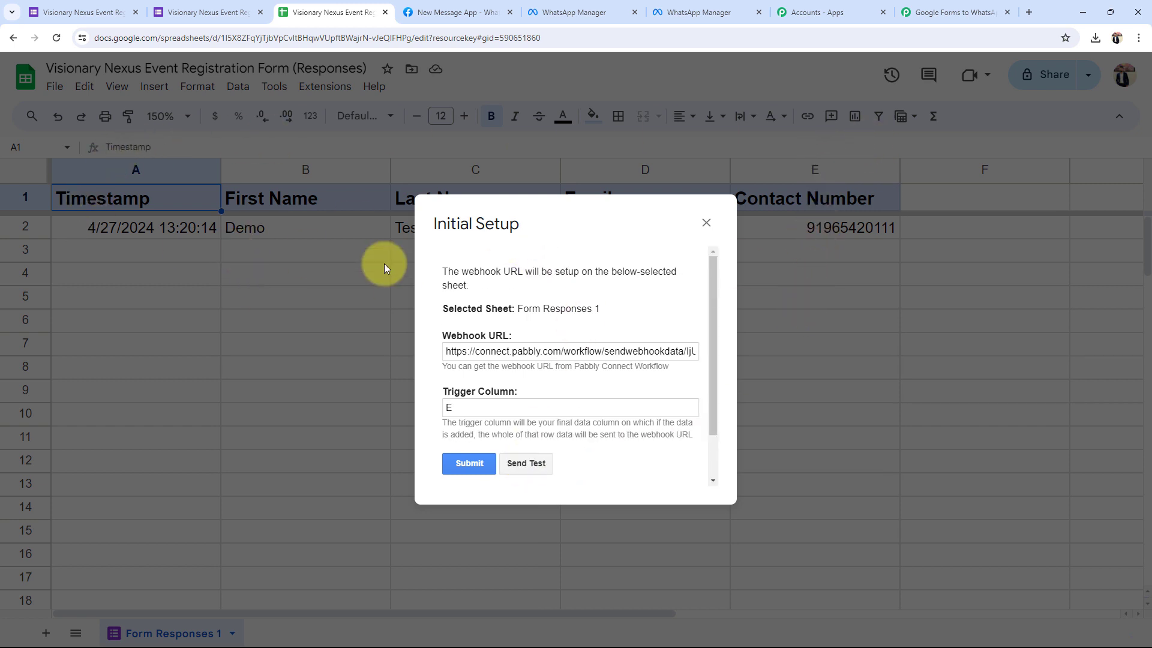
{"action": "scroll", "coordinate": [557, 325], "scroll_direction": "down", "scroll_amount": 1}
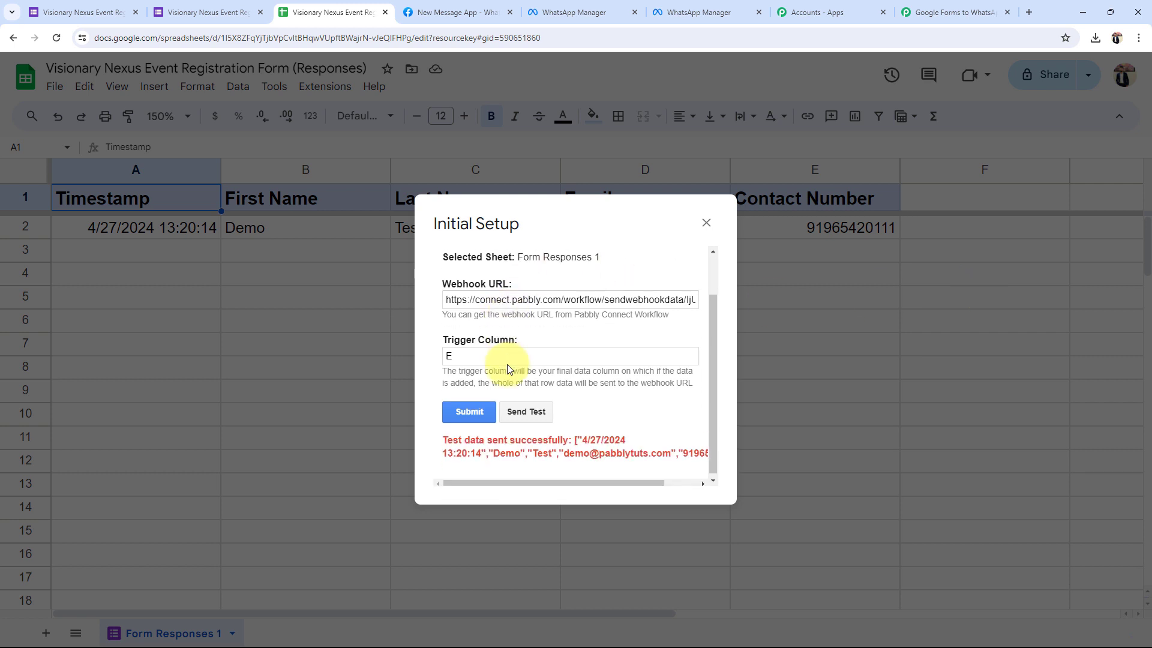
{"action": "left_click_drag", "start_coordinate": [443, 436], "coordinate": [566, 439]}
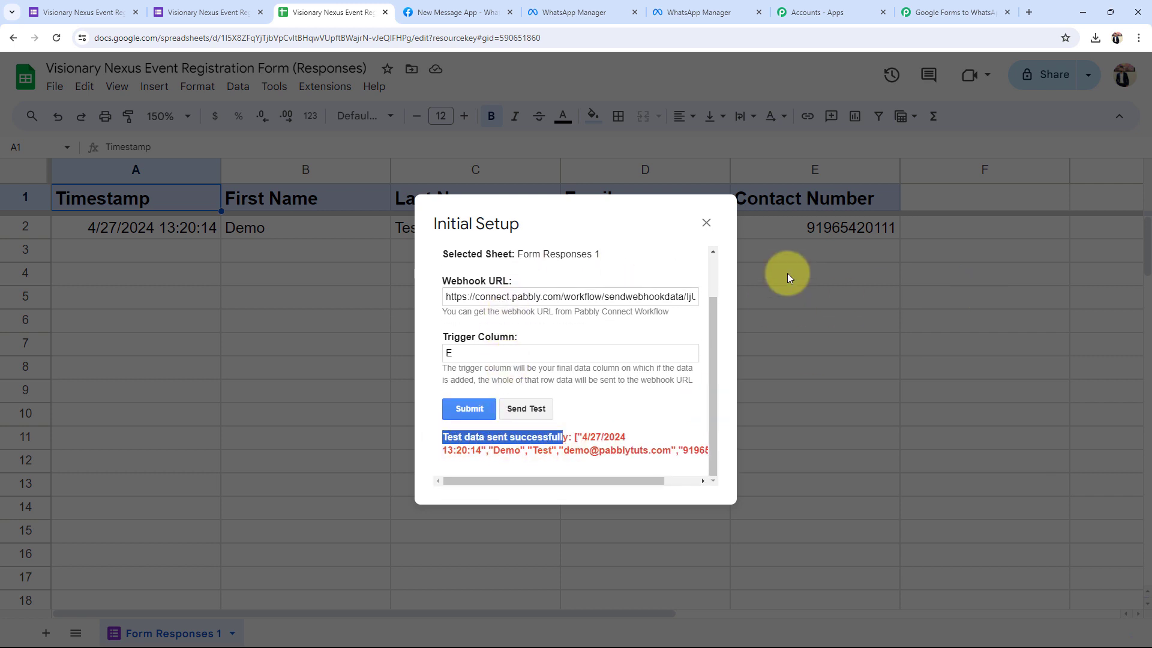
{"action": "left_click", "coordinate": [469, 409]}
{"action": "scroll", "coordinate": [552, 318], "scroll_direction": "down", "scroll_amount": 1}
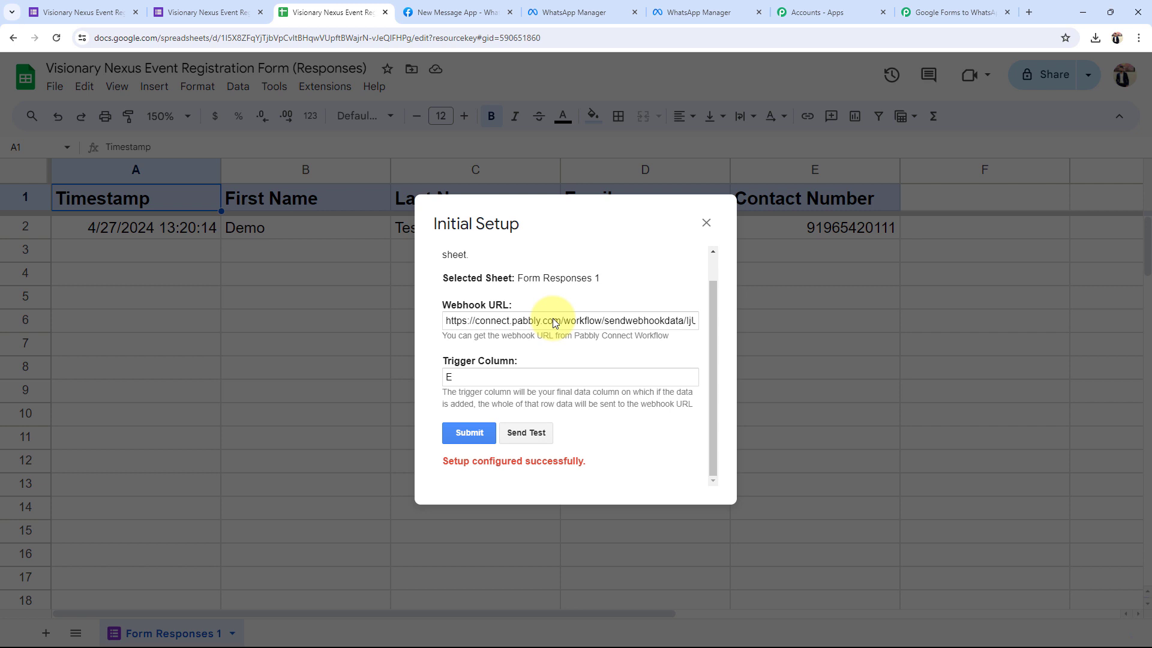
{"action": "left_click", "coordinate": [706, 222]}
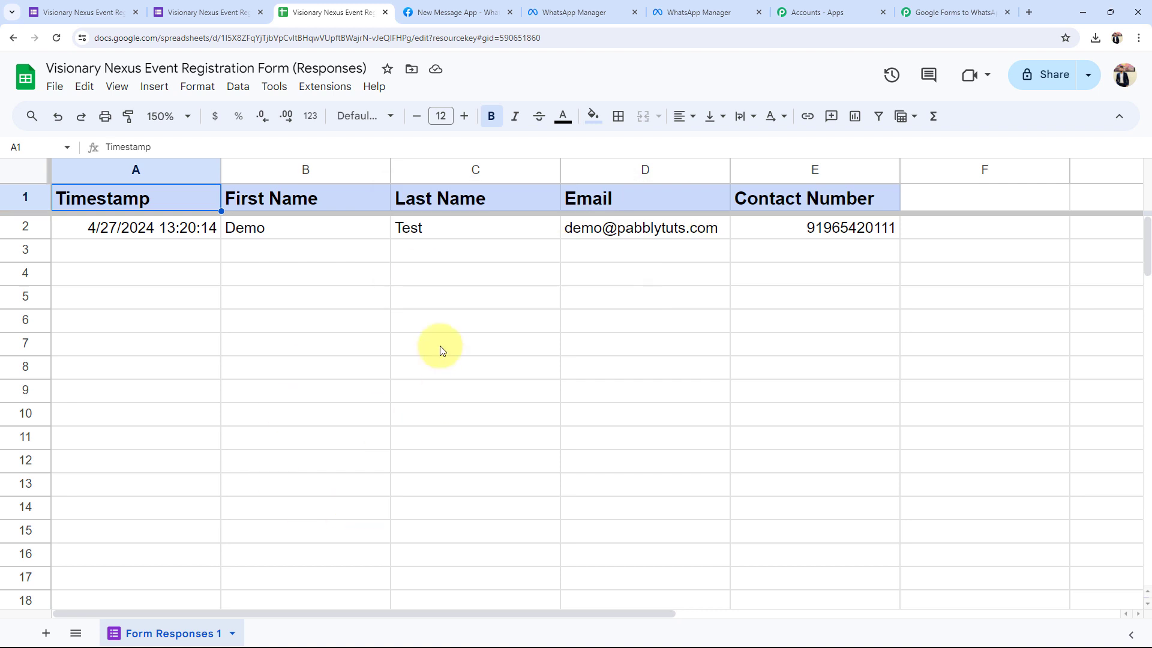
Run the Pabbly Connect Webhooks add-on action on the sheet and check the workflow.
{"action": "left_click", "coordinate": [319, 89]}
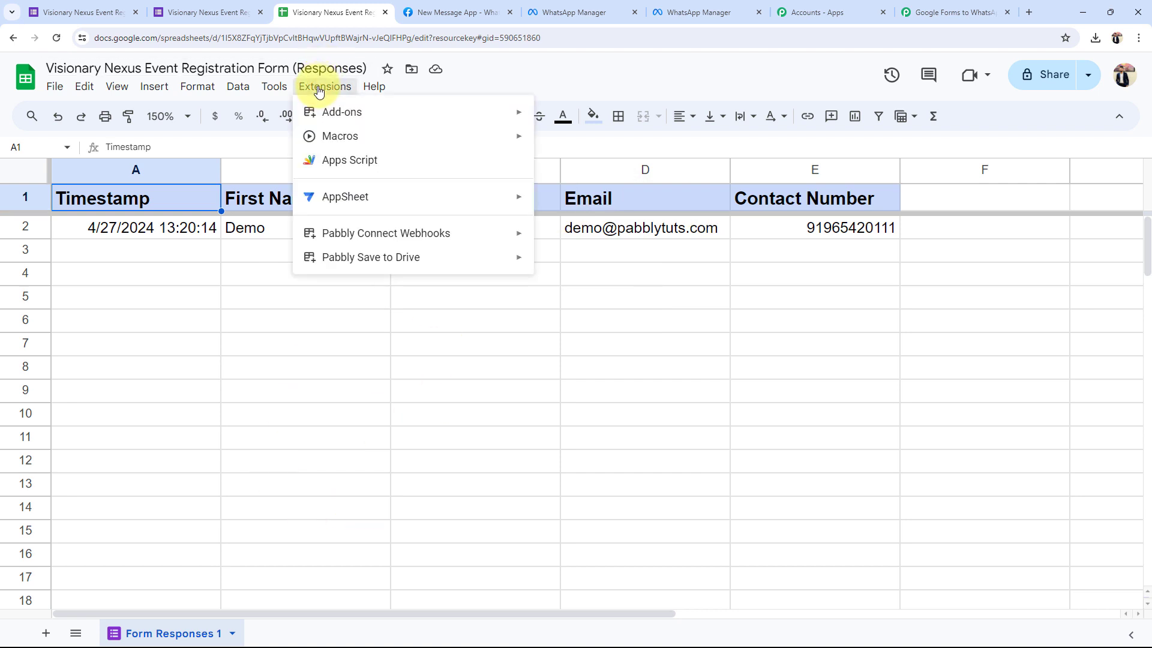
{"action": "mouse_move", "coordinate": [353, 235]}
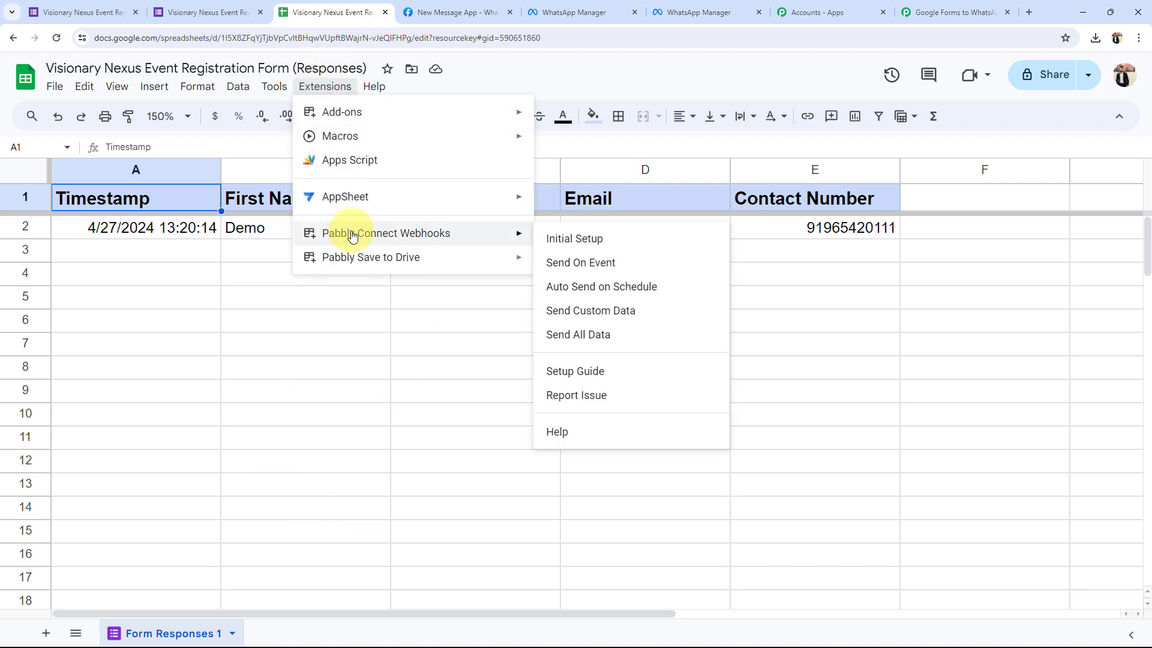
{"action": "left_click", "coordinate": [581, 262]}
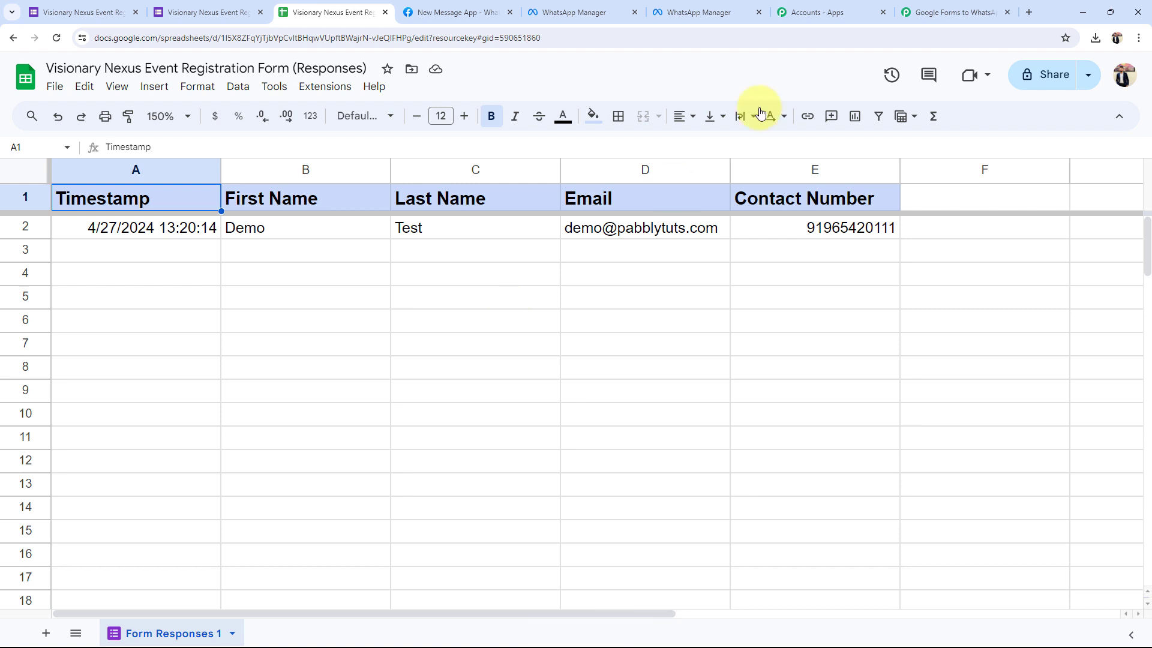
{"action": "left_click", "coordinate": [954, 12]}
{"action": "left_click", "coordinate": [294, 12]}
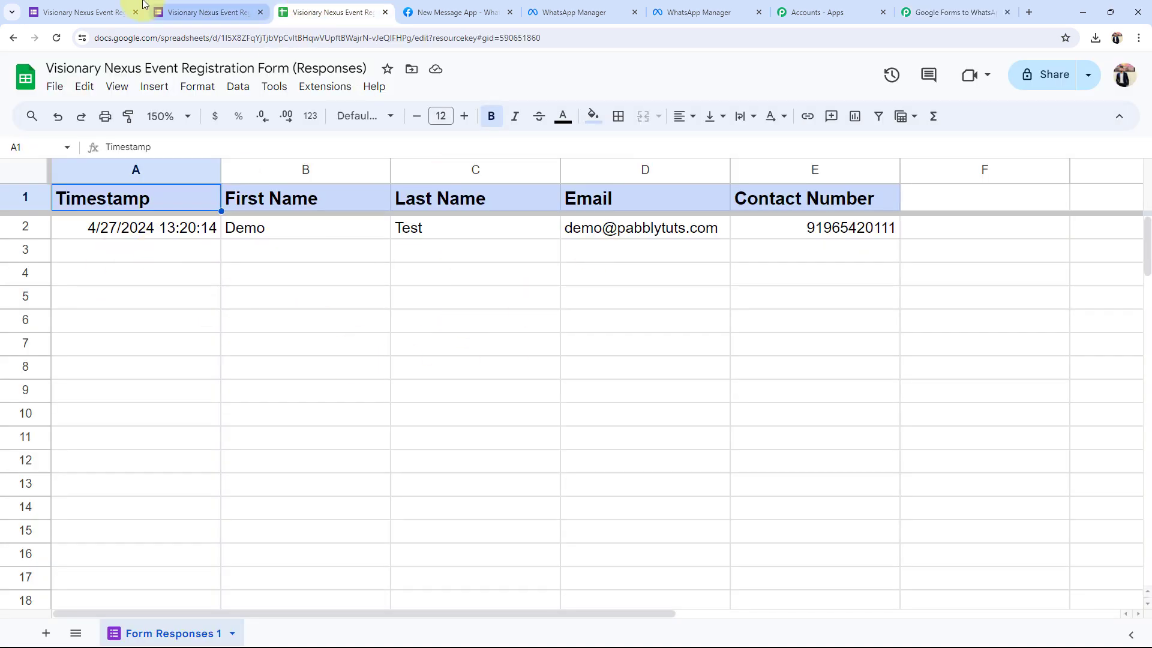
Open the Pabbly workflow's Response Received data and locate the captured trigger column value E.
{"action": "left_click", "coordinate": [114, 12]}
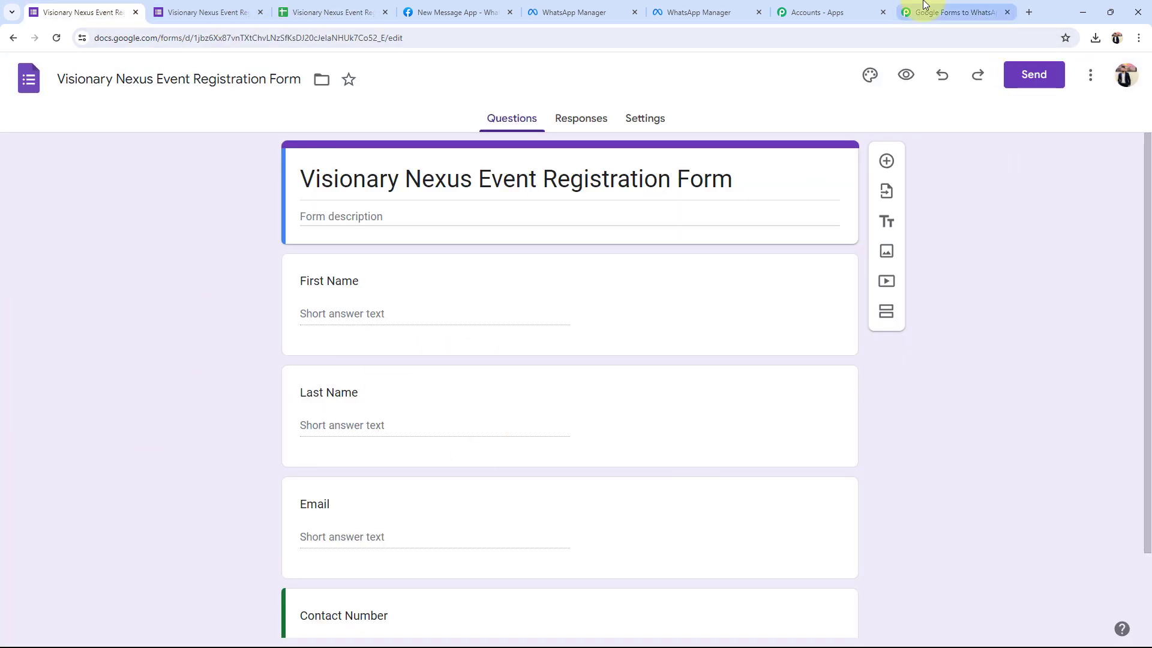
{"action": "left_click", "coordinate": [954, 12]}
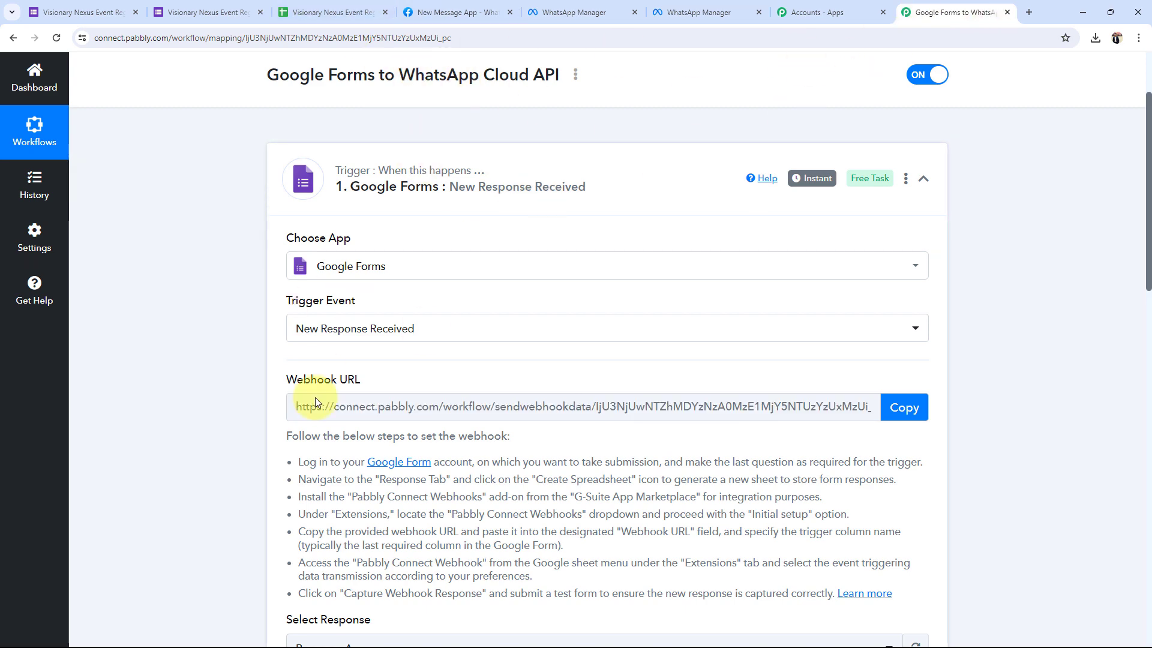
{"action": "scroll", "coordinate": [236, 503], "scroll_direction": "down", "scroll_amount": 7}
{"action": "scroll", "coordinate": [228, 537], "scroll_direction": "down", "scroll_amount": 1}
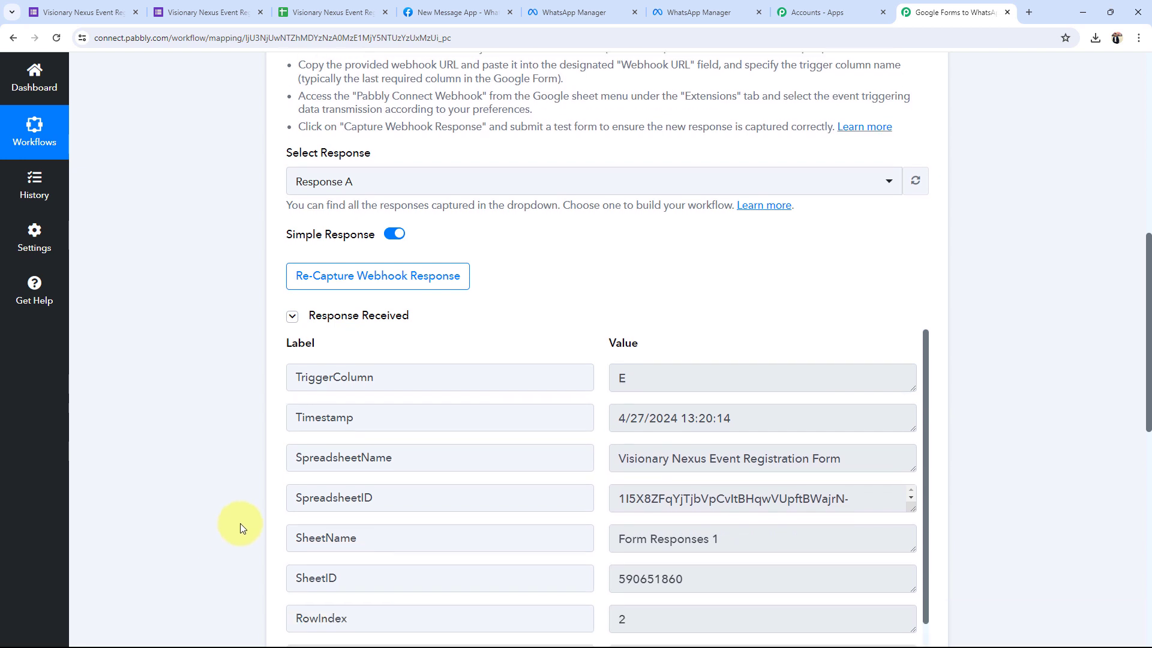
{"action": "left_click", "coordinate": [330, 12]}
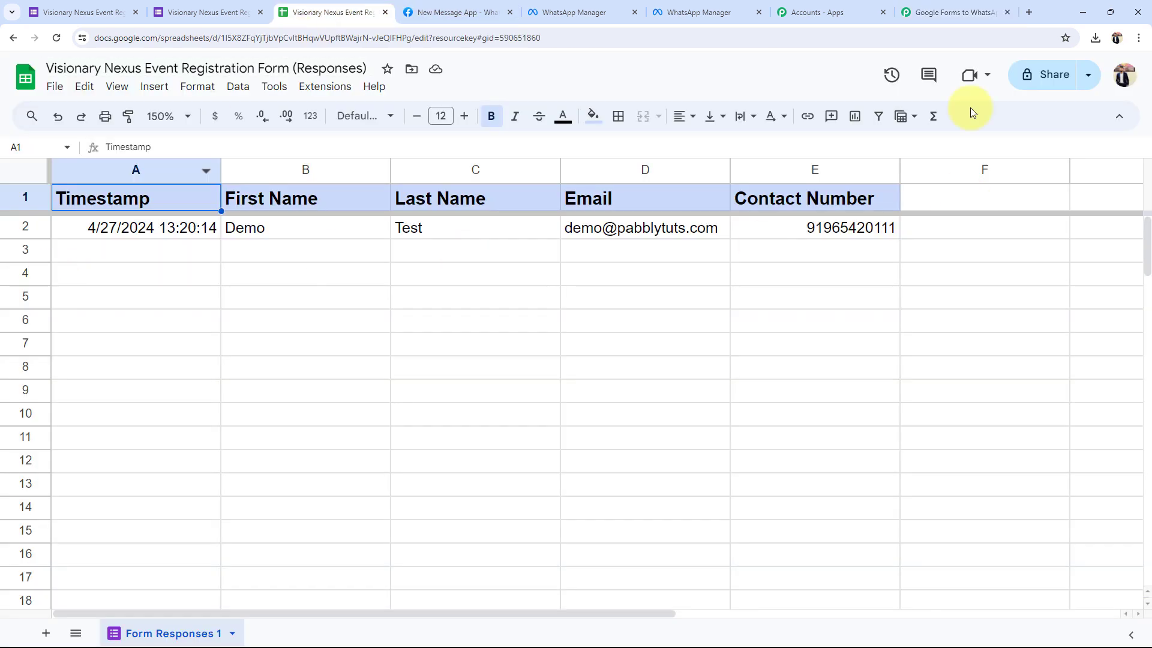
{"action": "left_click", "coordinate": [954, 12]}
{"action": "scroll", "coordinate": [183, 441], "scroll_direction": "down", "scroll_amount": 1}
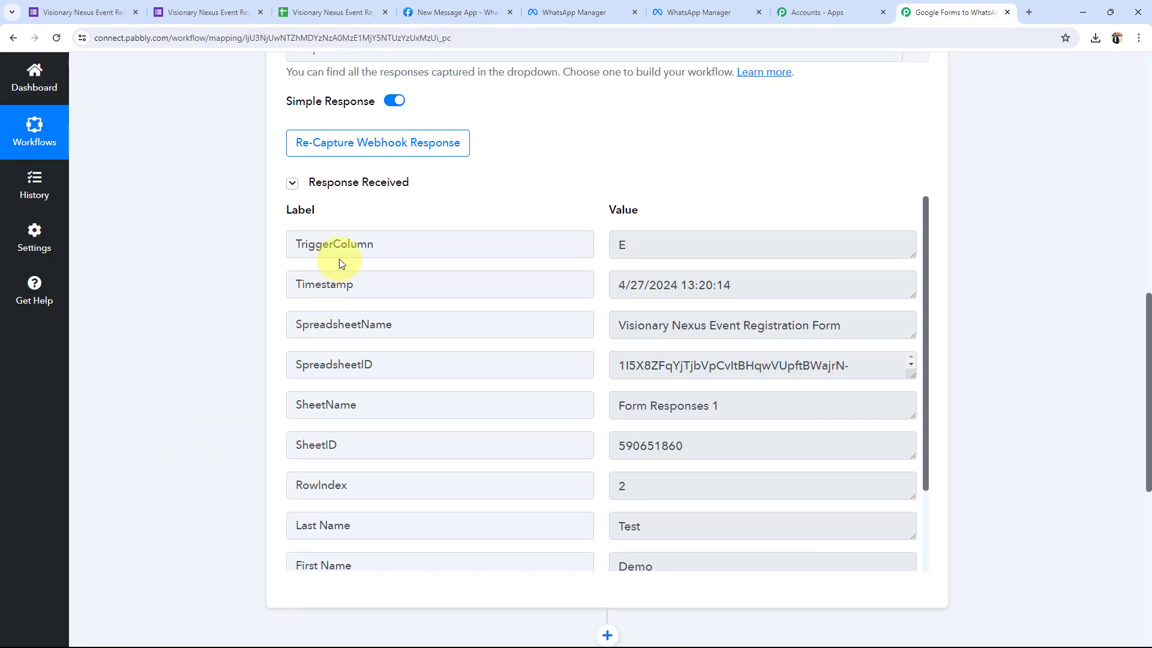
{"action": "left_click", "coordinate": [649, 235]}
{"action": "scroll", "coordinate": [189, 360], "scroll_direction": "down", "scroll_amount": 2}
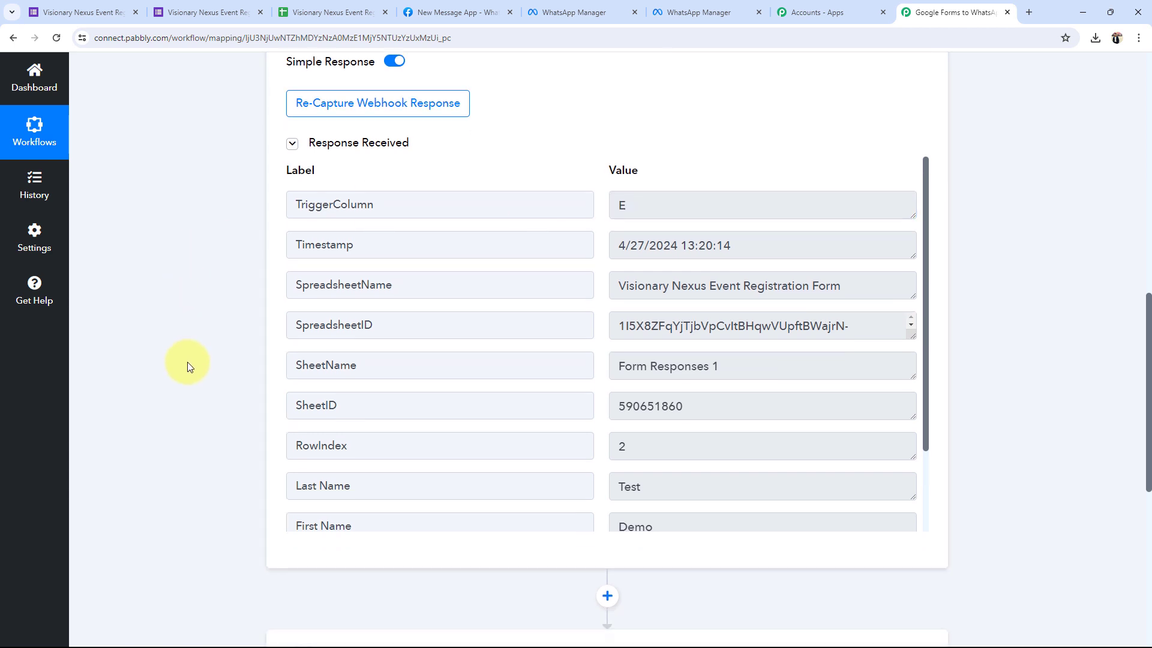
Review the captured spreadsheet name, first name Demo, last name Test, email and contact number.
{"action": "left_click_drag", "start_coordinate": [761, 163], "coordinate": [539, 190]}
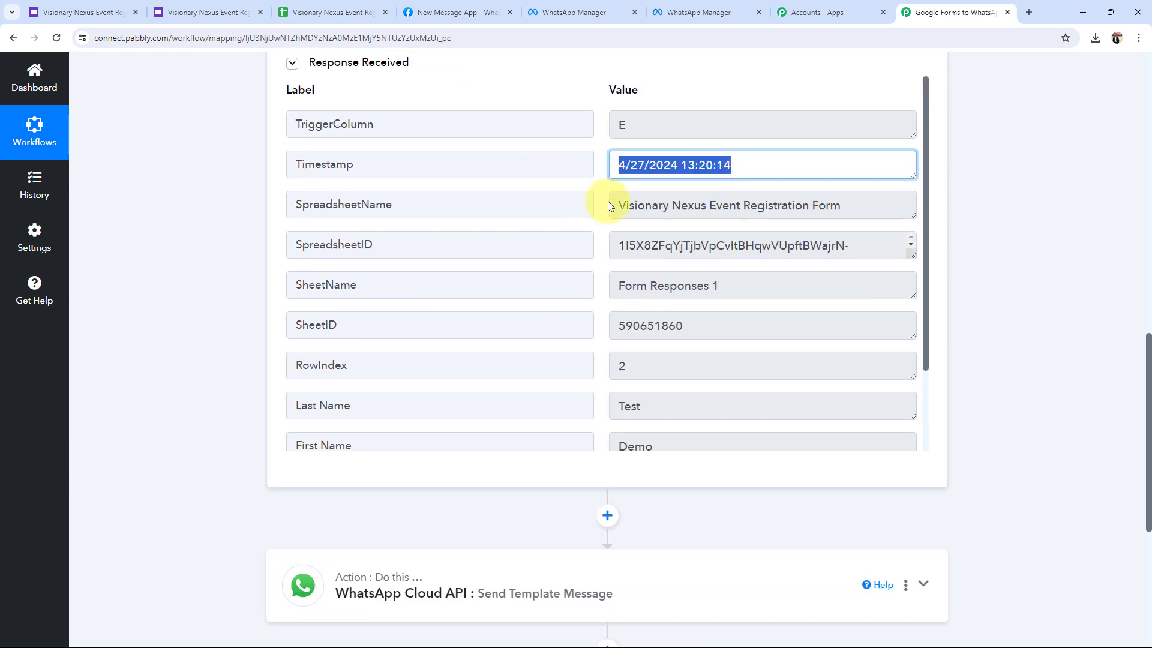
{"action": "left_click_drag", "start_coordinate": [612, 205], "coordinate": [899, 234]}
{"action": "left_click_drag", "start_coordinate": [758, 295], "coordinate": [586, 316]}
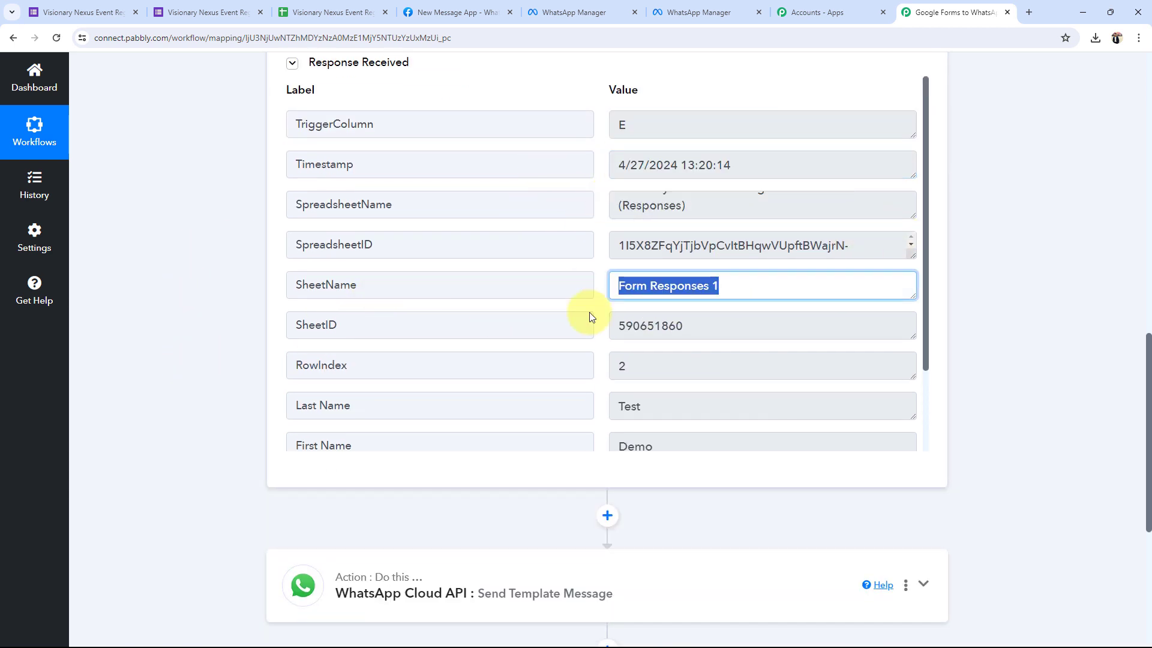
{"action": "scroll", "coordinate": [630, 386], "scroll_direction": "down", "scroll_amount": 2}
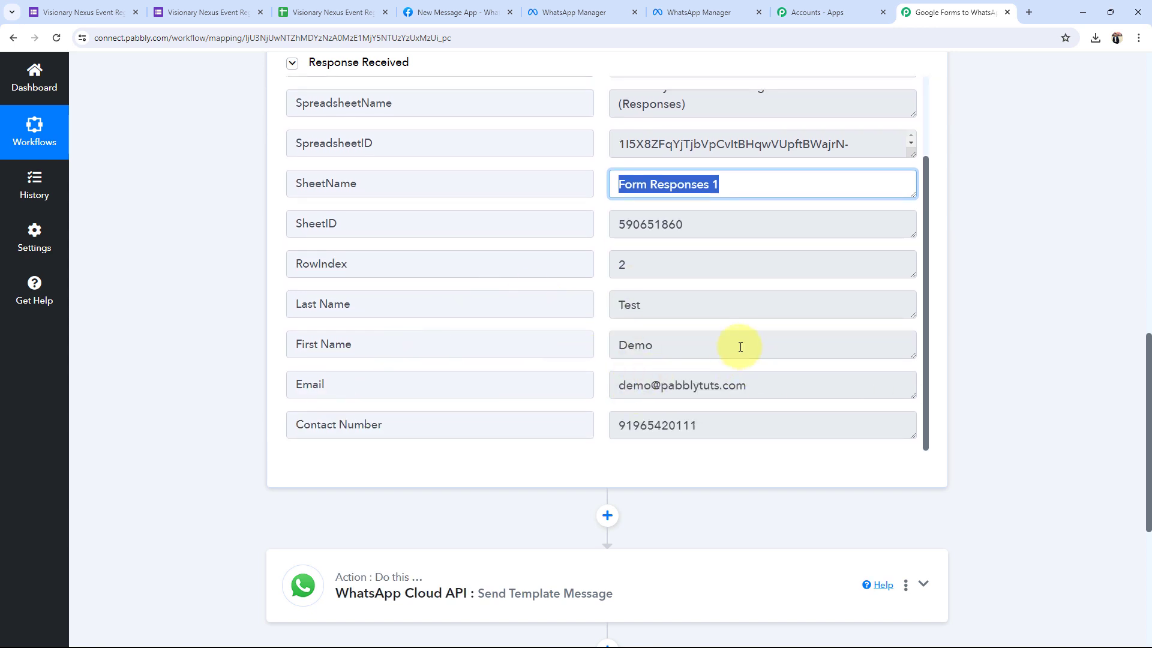
{"action": "left_click_drag", "start_coordinate": [738, 344], "coordinate": [521, 360]}
{"action": "left_click_drag", "start_coordinate": [722, 294], "coordinate": [501, 298]}
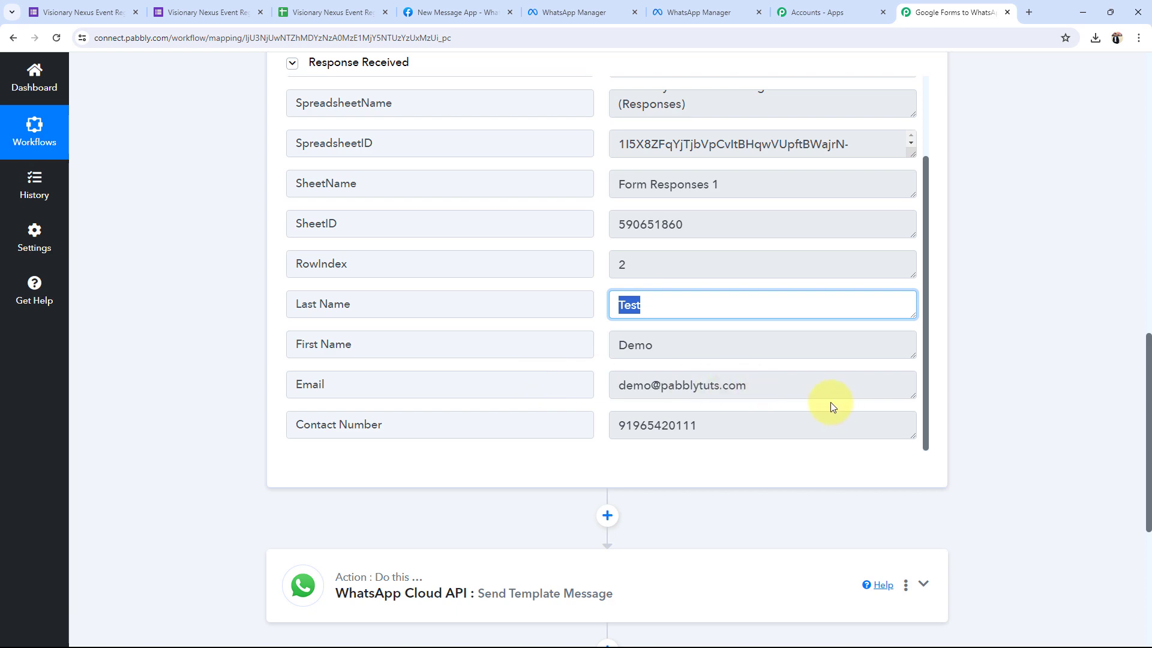
{"action": "left_click_drag", "start_coordinate": [827, 396], "coordinate": [543, 398]}
{"action": "left_click_drag", "start_coordinate": [750, 424], "coordinate": [442, 414]}
{"action": "left_click", "coordinate": [155, 475]}
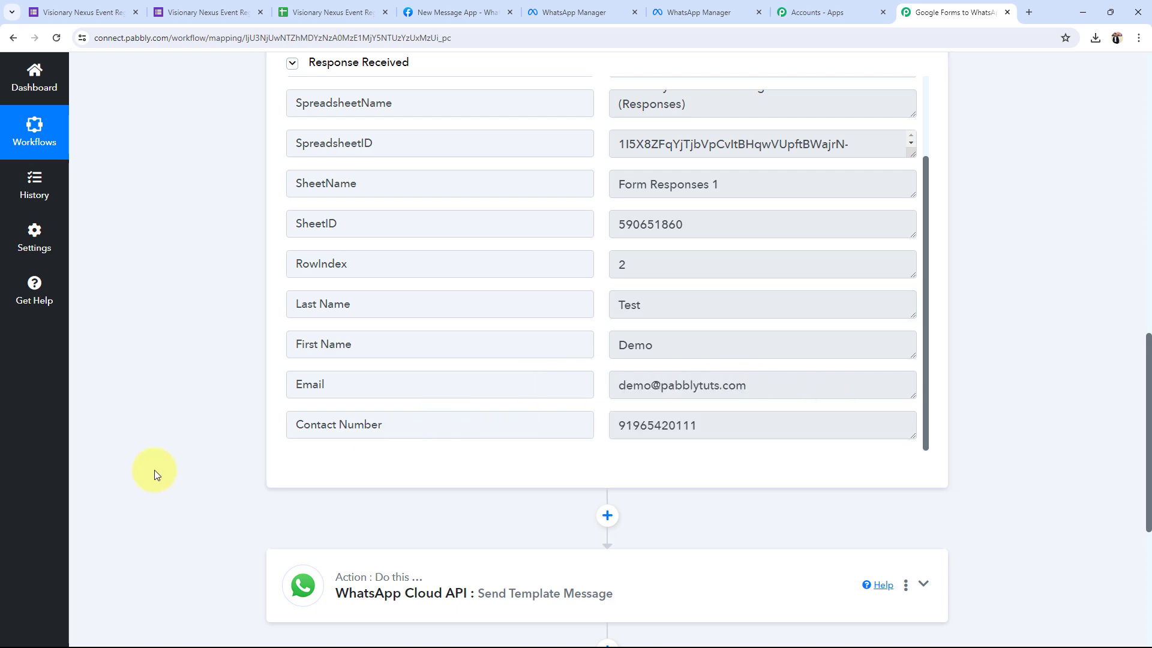
{"action": "scroll", "coordinate": [155, 474], "scroll_direction": "up", "scroll_amount": 15}
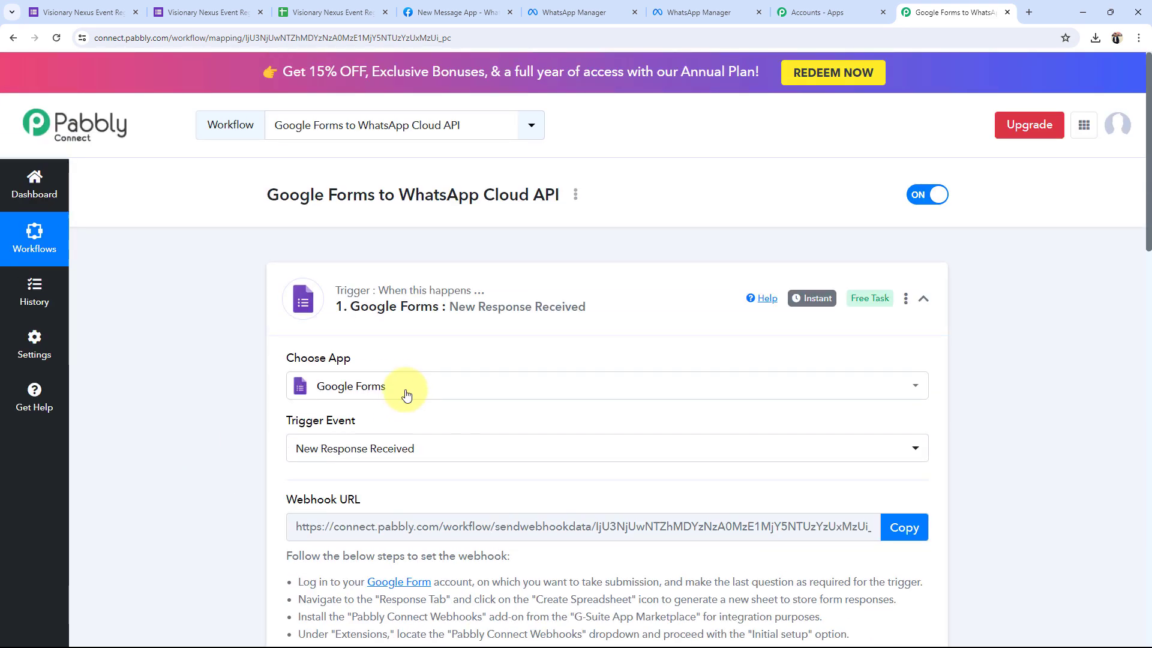
Collapse the Google Forms trigger and start connecting the WhatsApp Cloud API Send Template Message action.
{"action": "left_click", "coordinate": [316, 316]}
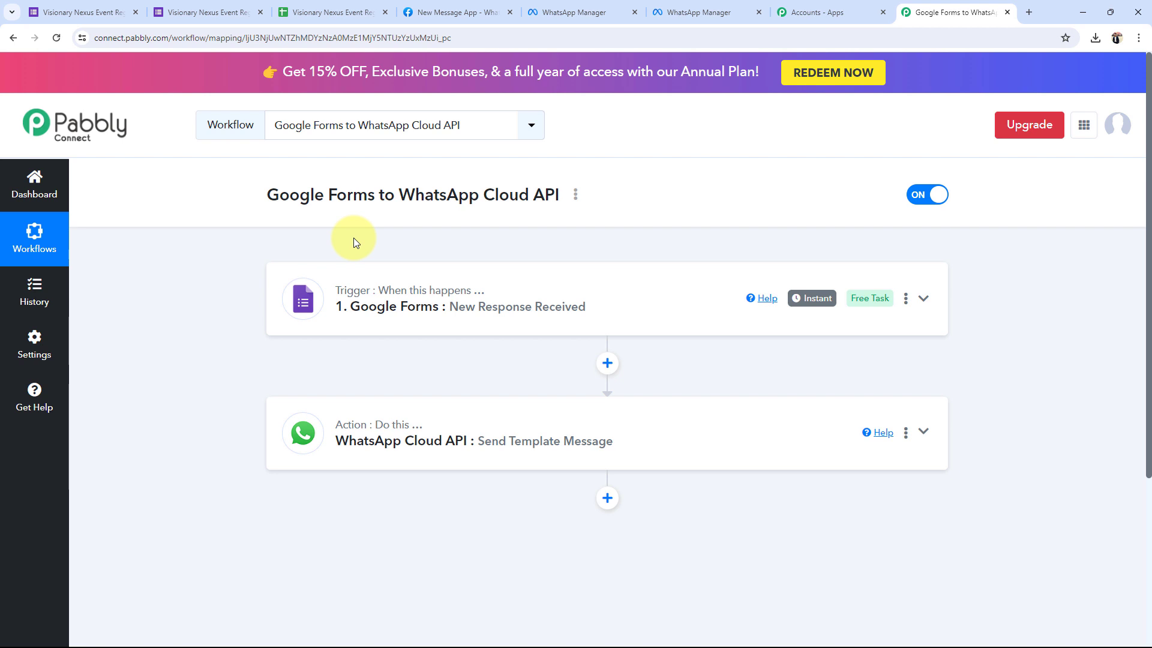
{"action": "left_click", "coordinate": [396, 451]}
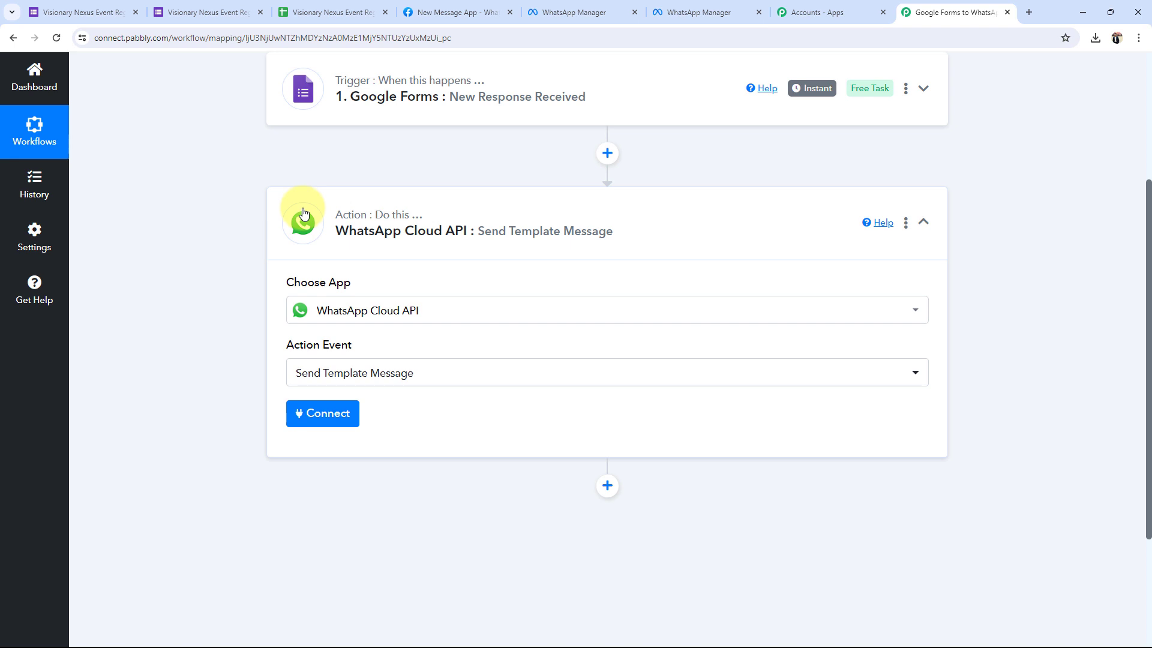
{"action": "left_click", "coordinate": [352, 418]}
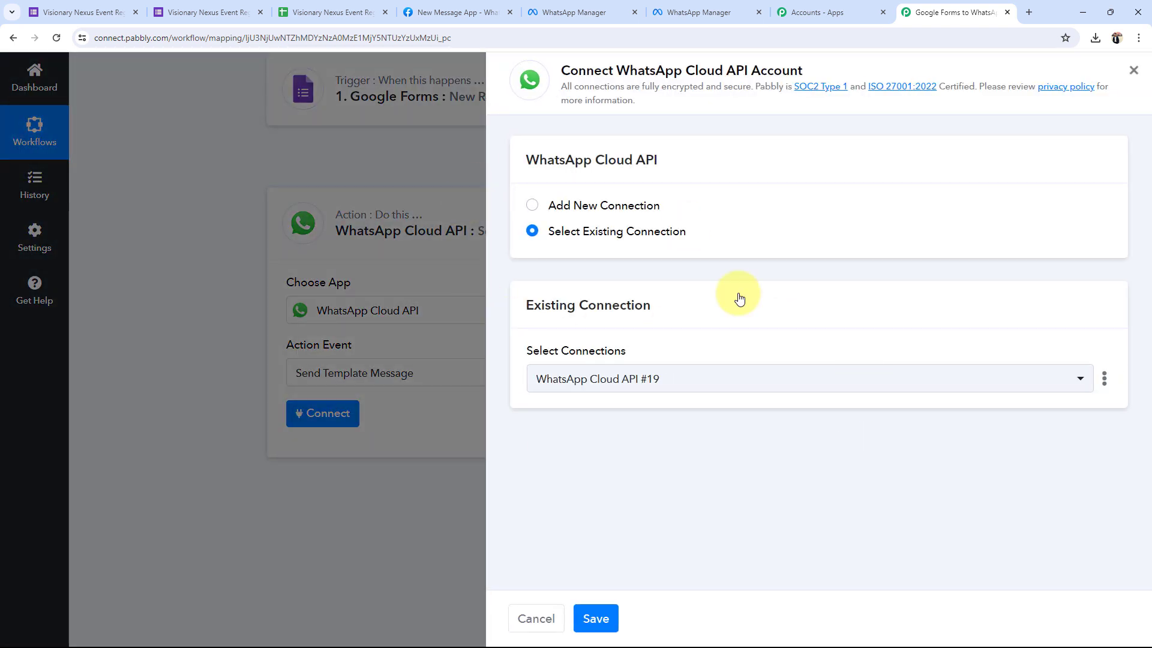
Inspect the Add New Connection form and look up the required IDs on Meta's API Setup page.
{"action": "left_click", "coordinate": [535, 206]}
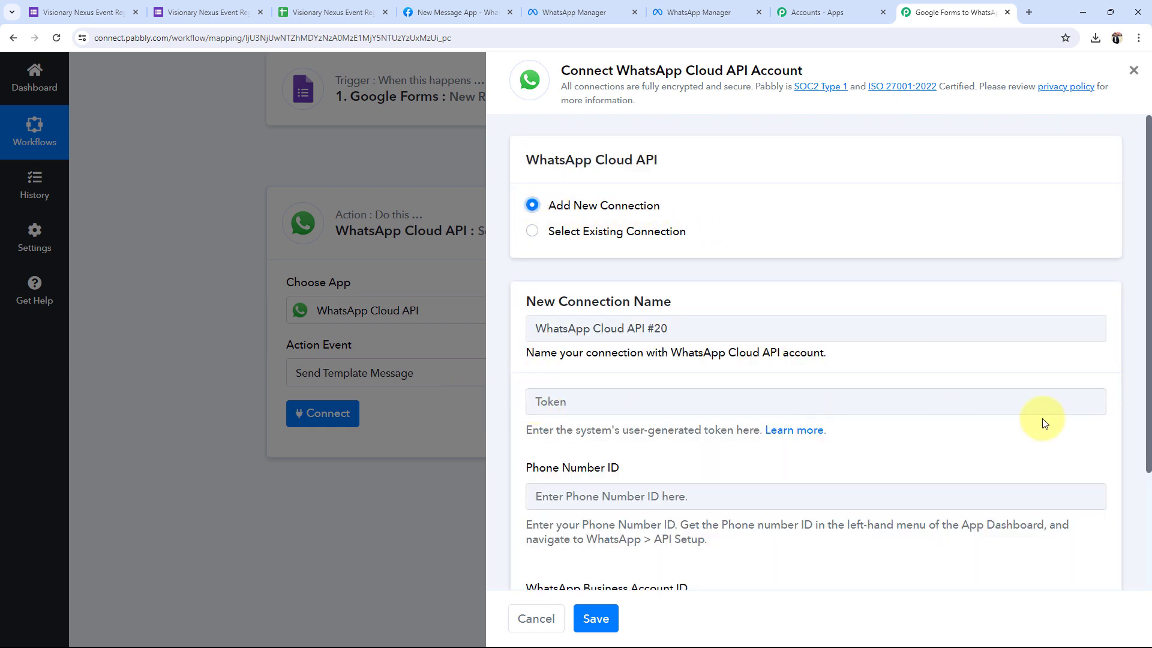
{"action": "scroll", "coordinate": [772, 553], "scroll_direction": "down", "scroll_amount": 3}
{"action": "scroll", "coordinate": [728, 452], "scroll_direction": "up", "scroll_amount": 3}
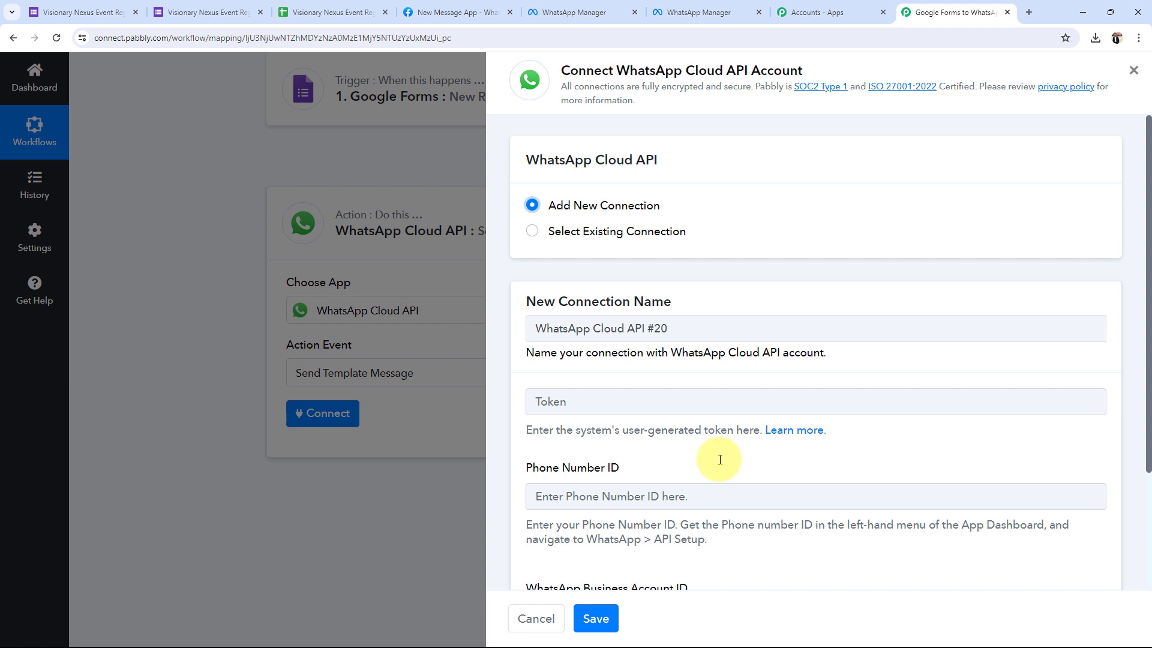
{"action": "scroll", "coordinate": [720, 459], "scroll_direction": "down", "scroll_amount": 1}
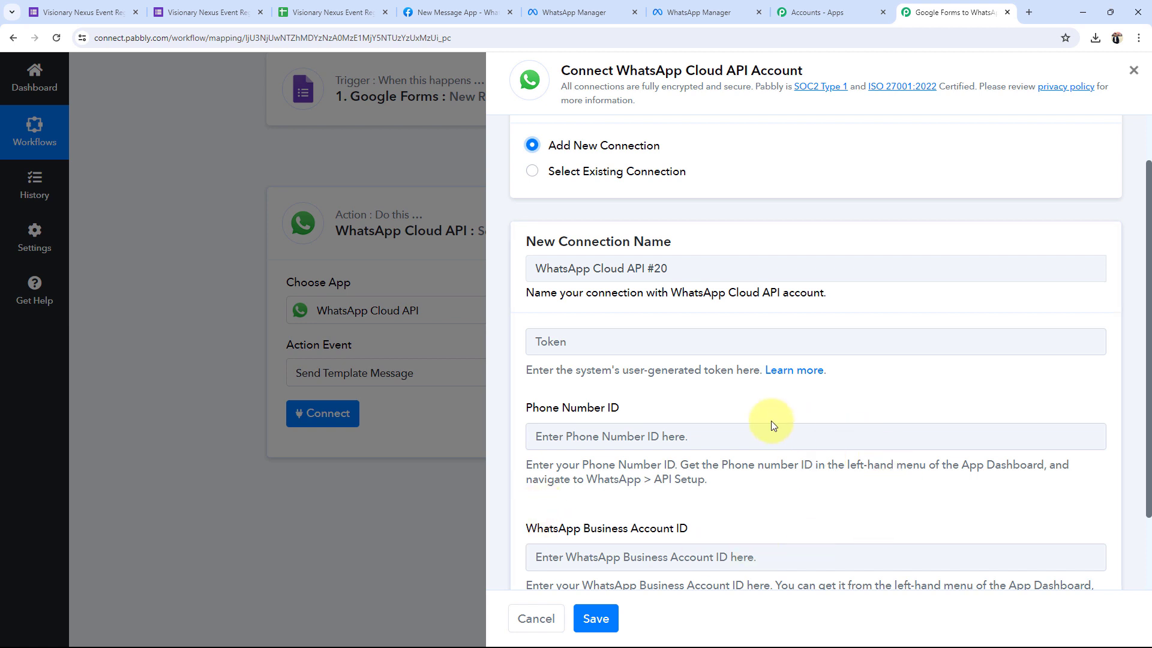
{"action": "left_click", "coordinate": [414, 12]}
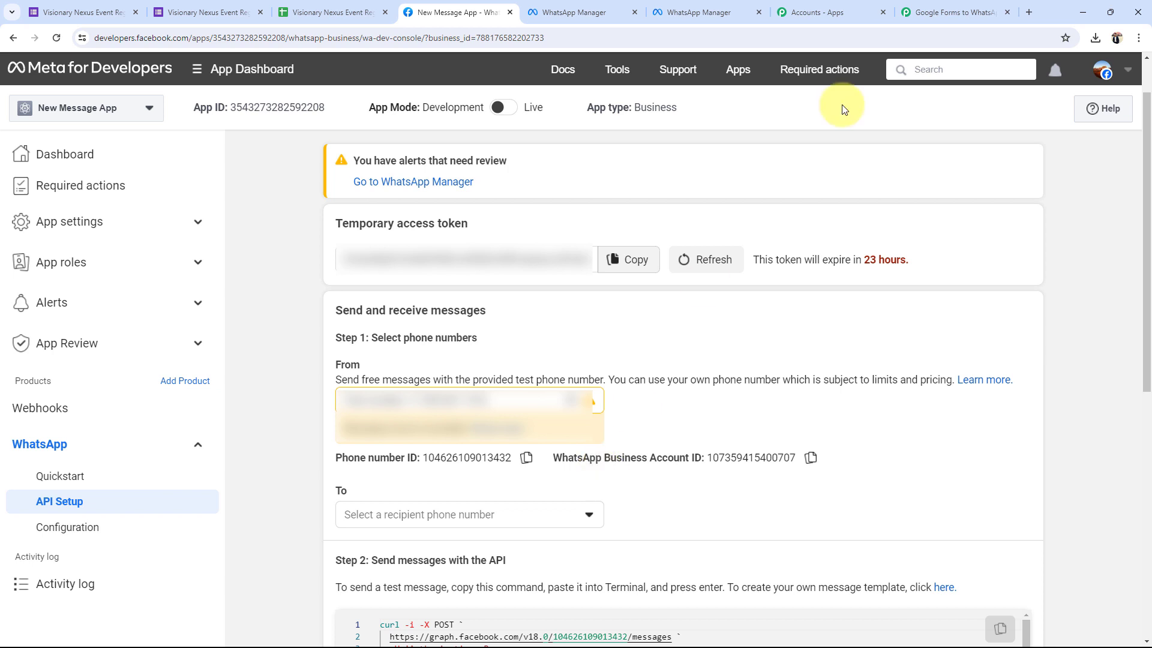
{"action": "left_click", "coordinate": [968, 10]}
Select the existing connection WhatsApp Cloud API #19 and save it.
{"action": "scroll", "coordinate": [665, 359], "scroll_direction": "down", "scroll_amount": 2}
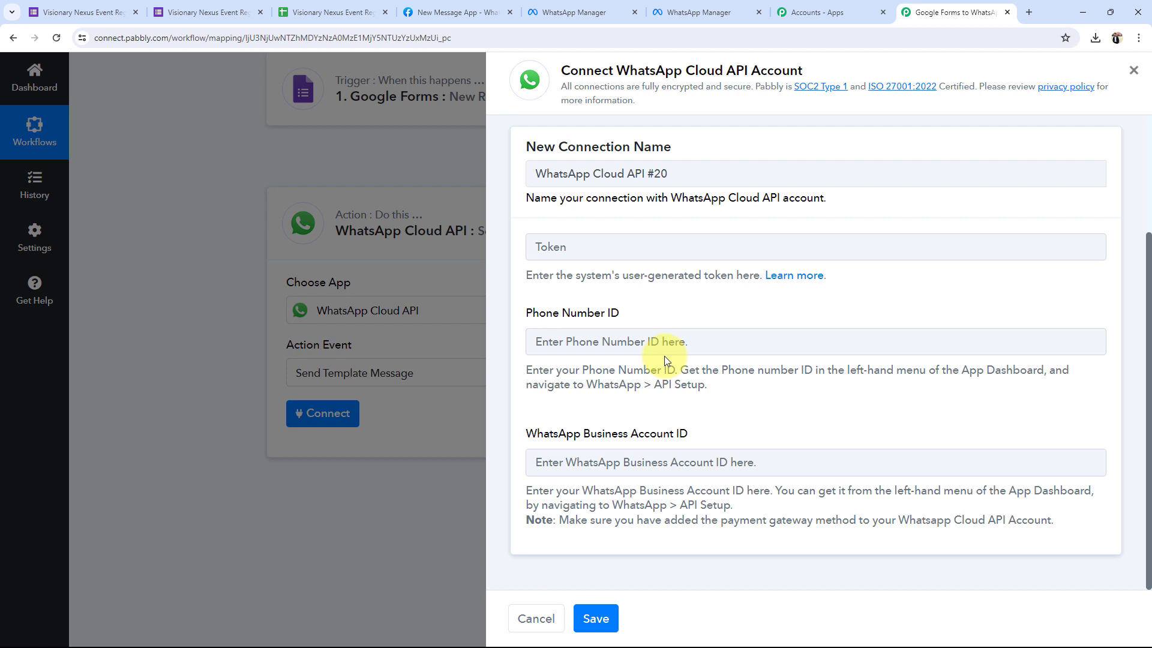
{"action": "scroll", "coordinate": [664, 355], "scroll_direction": "up", "scroll_amount": 3}
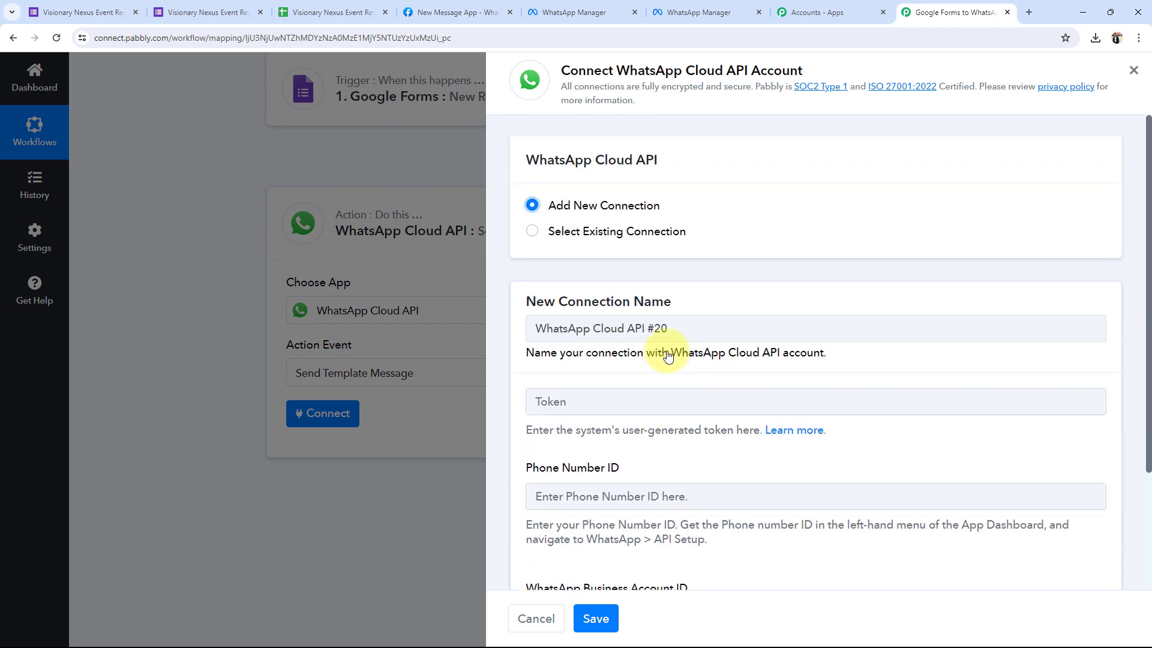
{"action": "left_click", "coordinate": [531, 231]}
{"action": "left_click", "coordinate": [585, 615]}
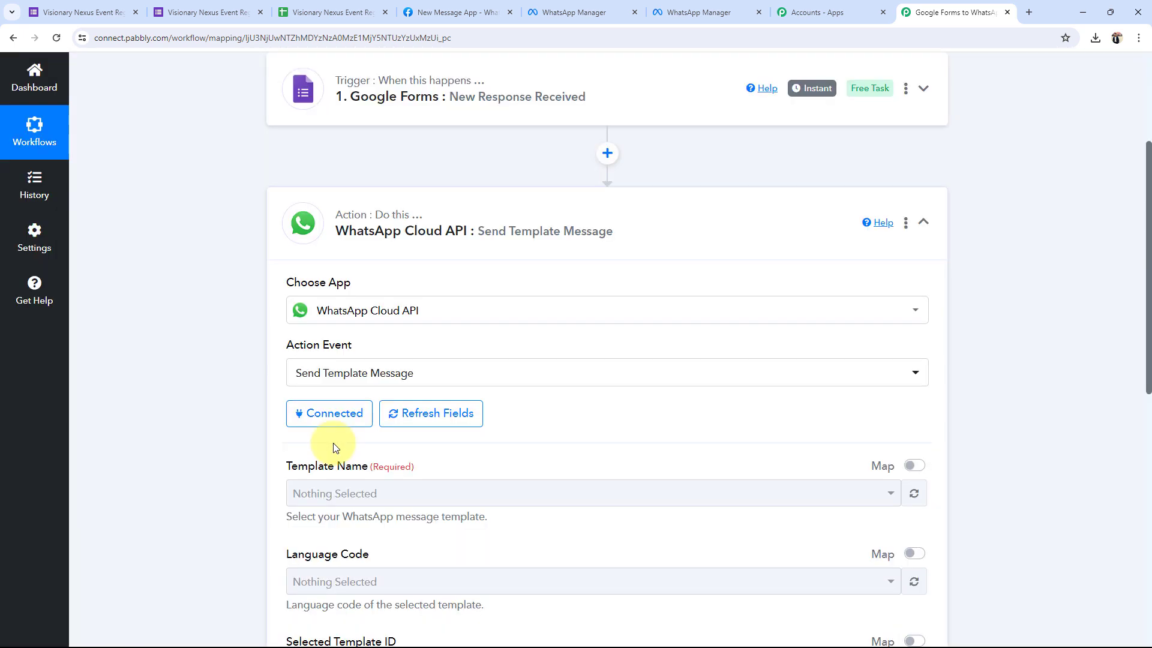
Choose new_registration as the Template Name and bring up Meta's WhatsApp API Setup page.
{"action": "scroll", "coordinate": [171, 322], "scroll_direction": "down", "scroll_amount": 4}
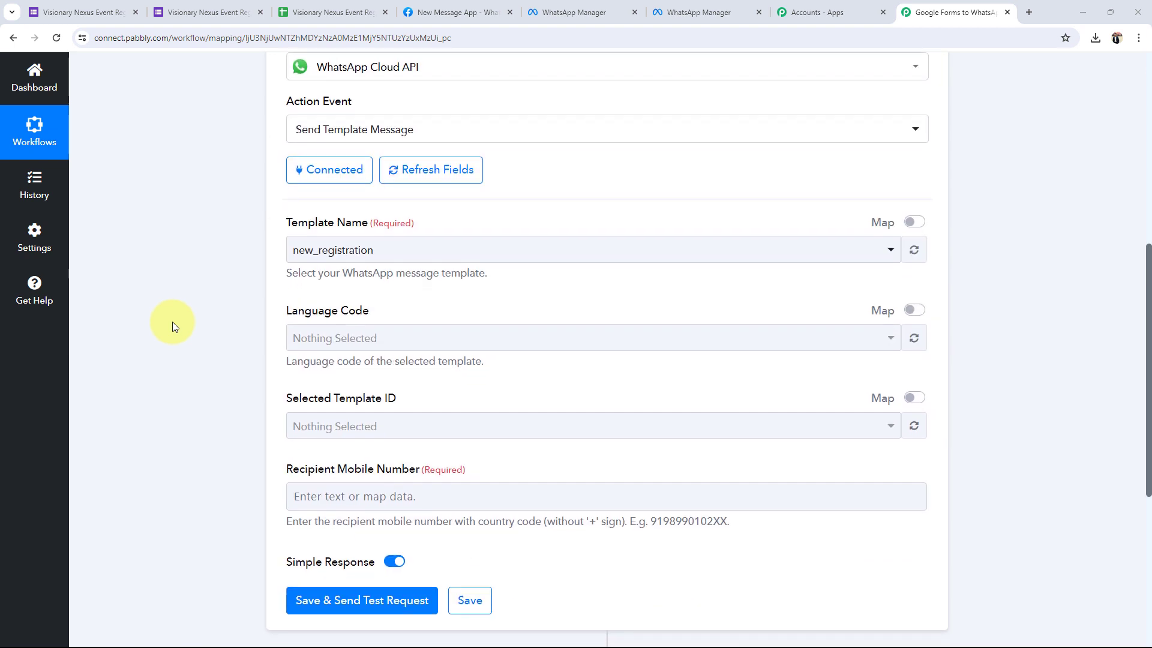
{"action": "scroll", "coordinate": [308, 191], "scroll_direction": "up", "scroll_amount": 5}
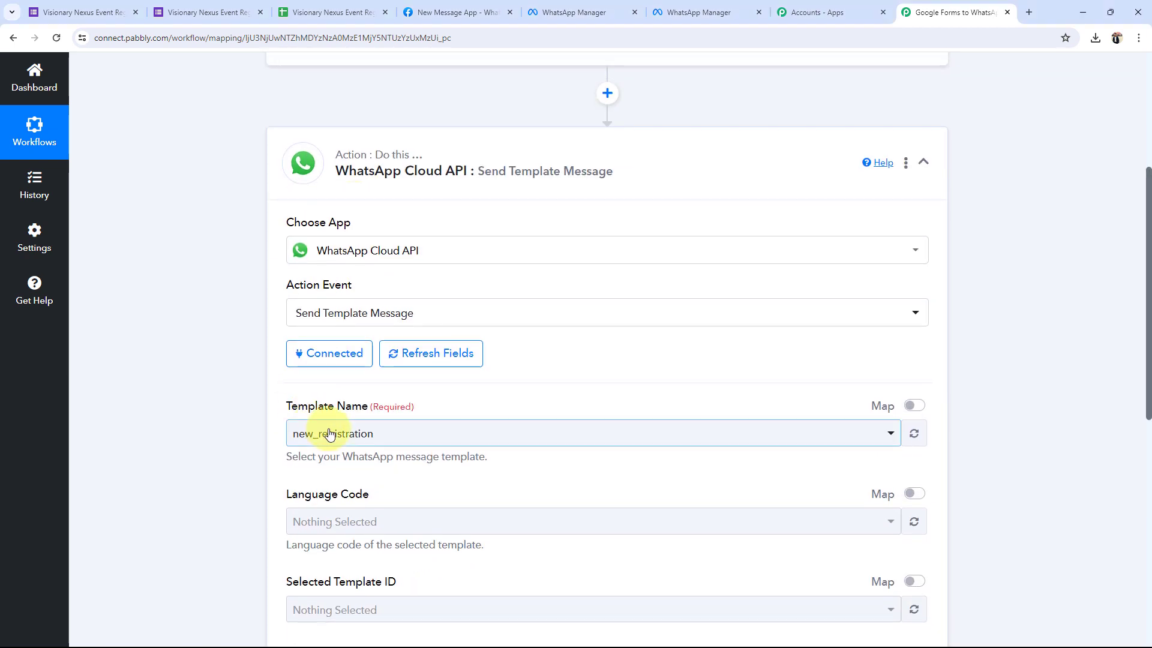
{"action": "left_click", "coordinate": [330, 433]}
{"action": "left_click", "coordinate": [330, 150]}
{"action": "scroll", "coordinate": [233, 460], "scroll_direction": "up", "scroll_amount": 1}
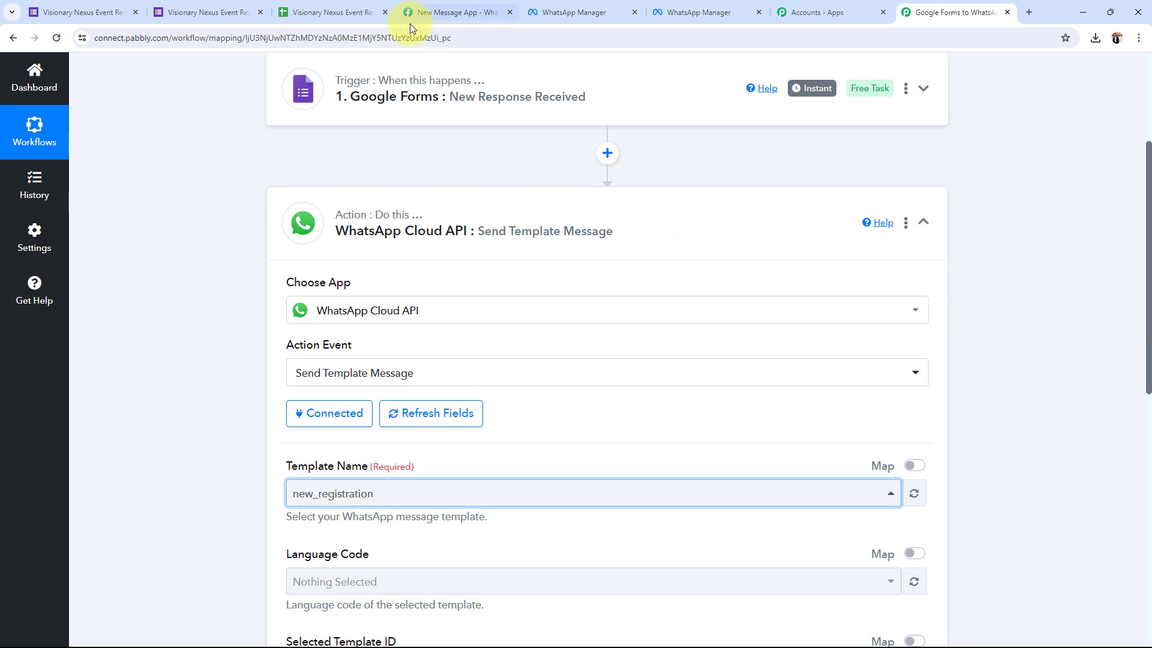
{"action": "left_click", "coordinate": [455, 12]}
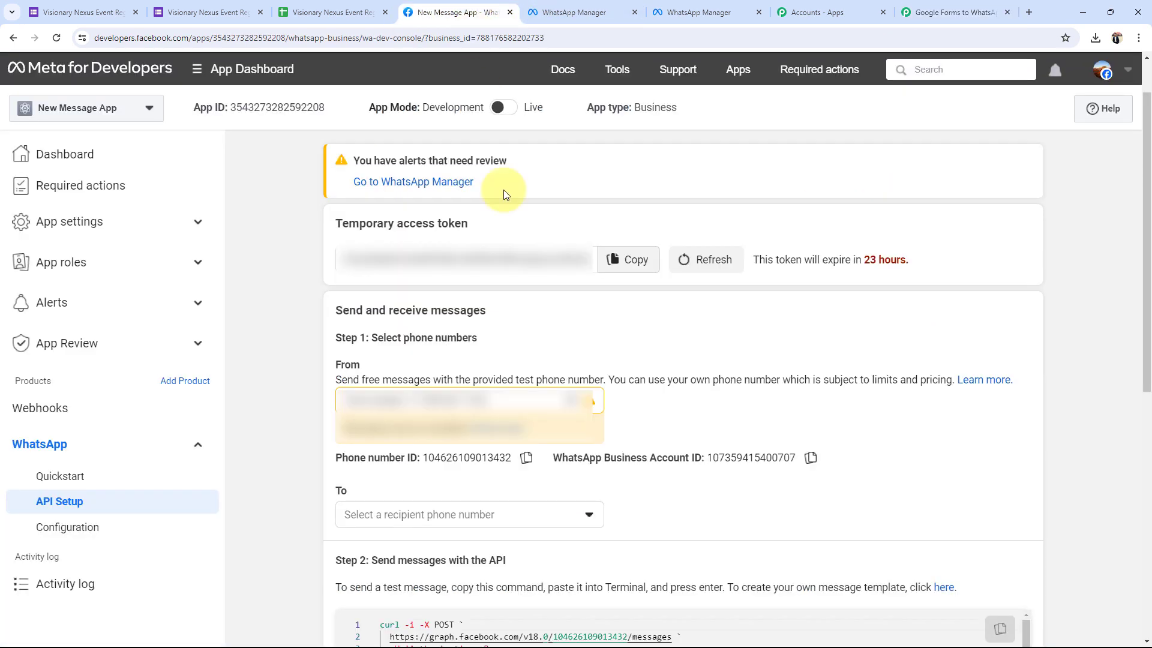
Inspect the new_registration template's image header and {{1}} greeting body in WhatsApp Manager.
{"action": "left_click", "coordinate": [957, 594]}
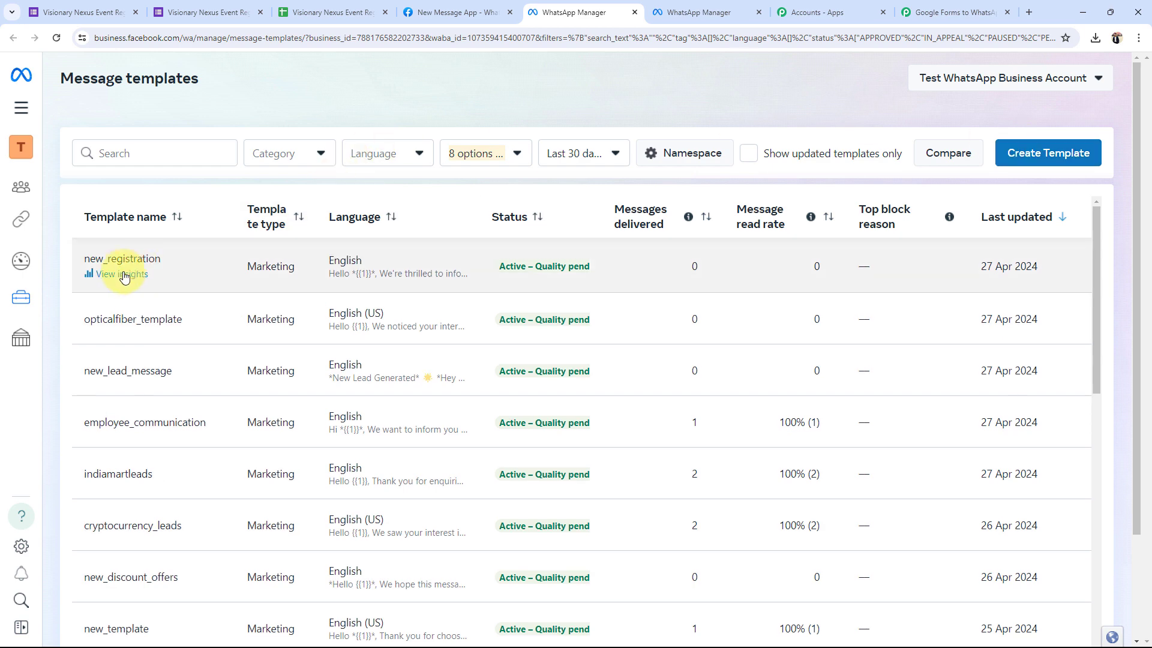
{"action": "left_click", "coordinate": [685, 8]}
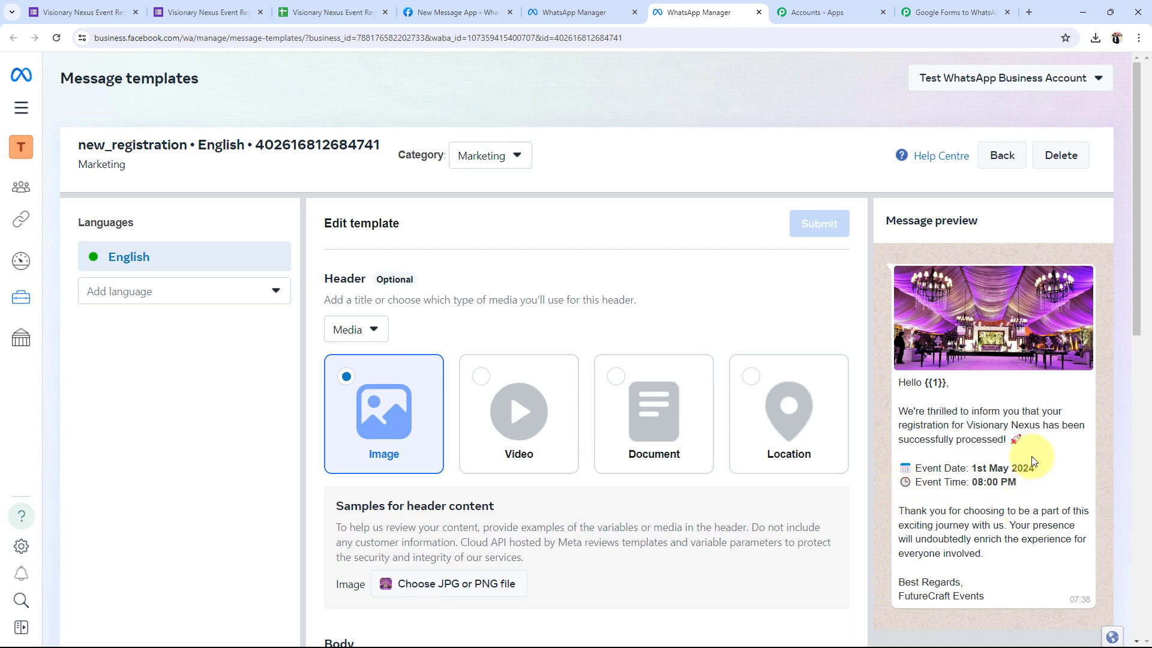
{"action": "left_click", "coordinate": [954, 12]}
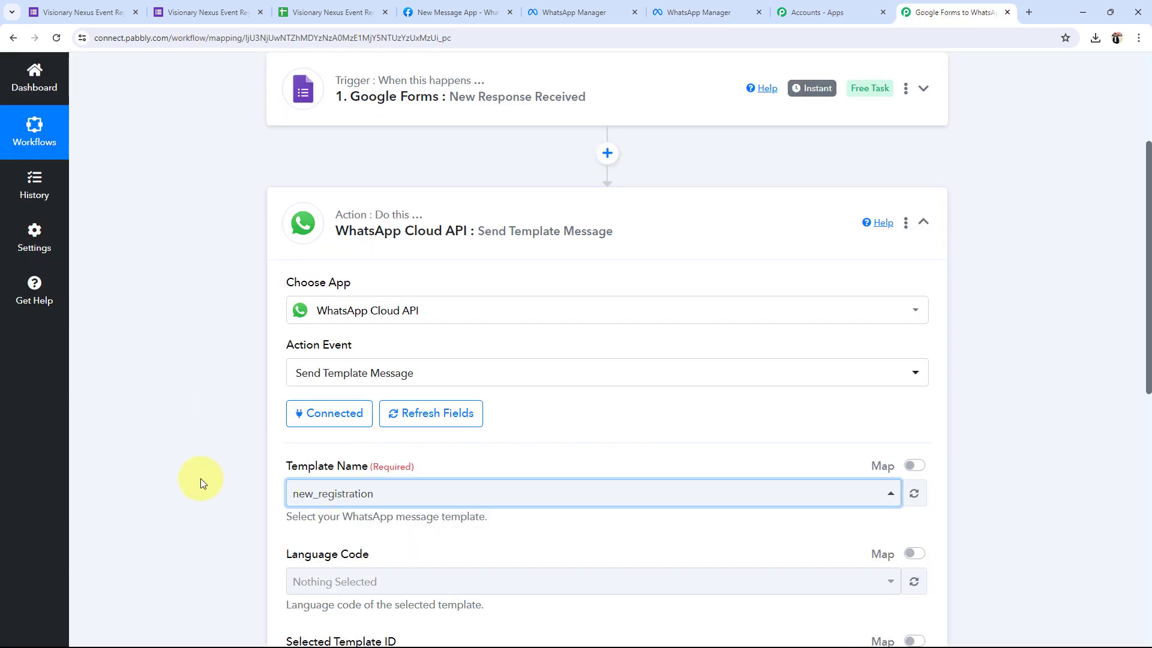
{"action": "scroll", "coordinate": [195, 480], "scroll_direction": "down", "scroll_amount": 4}
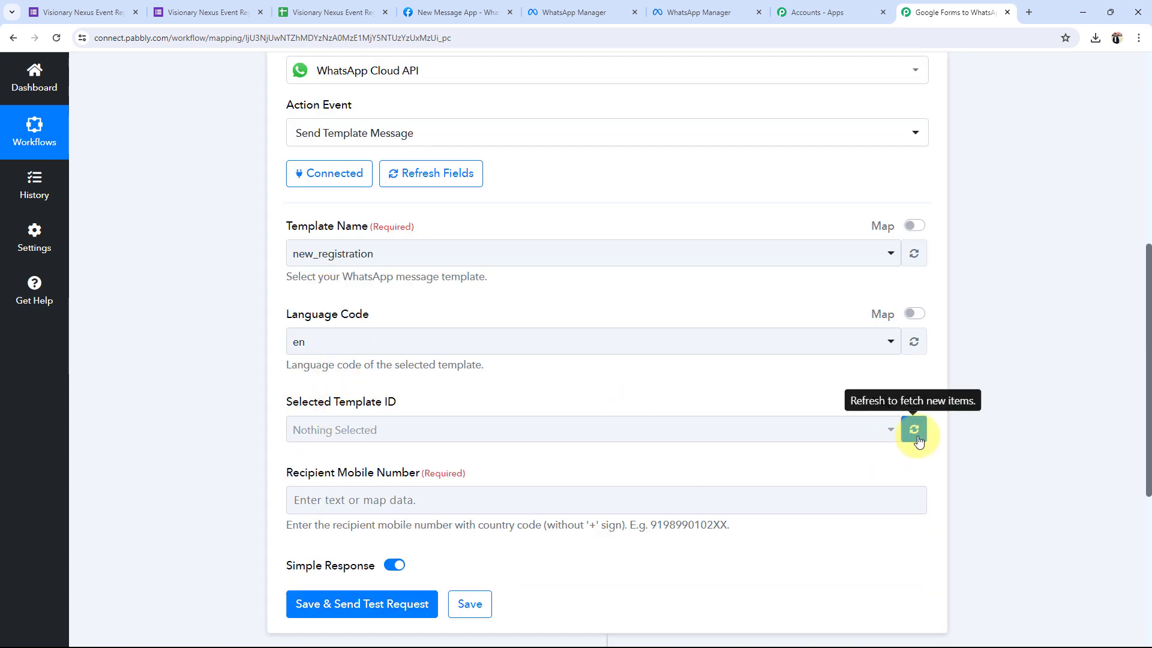
{"action": "left_click", "coordinate": [913, 429]}
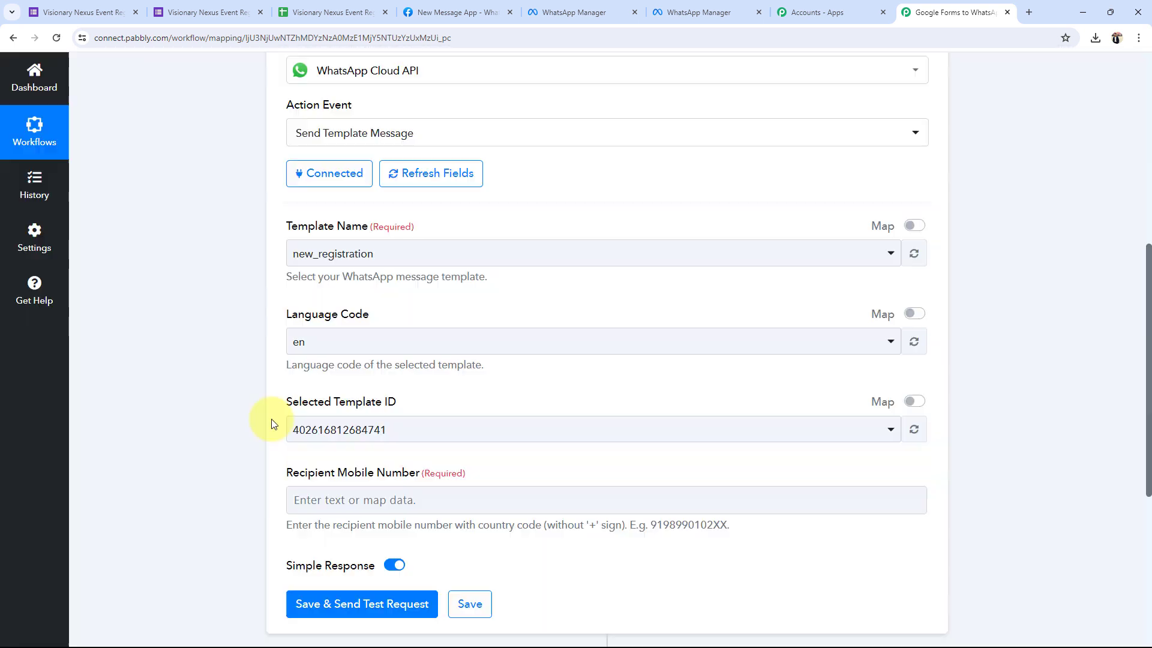
{"action": "scroll", "coordinate": [271, 419], "scroll_direction": "up", "scroll_amount": 4}
{"action": "left_click", "coordinate": [417, 426]}
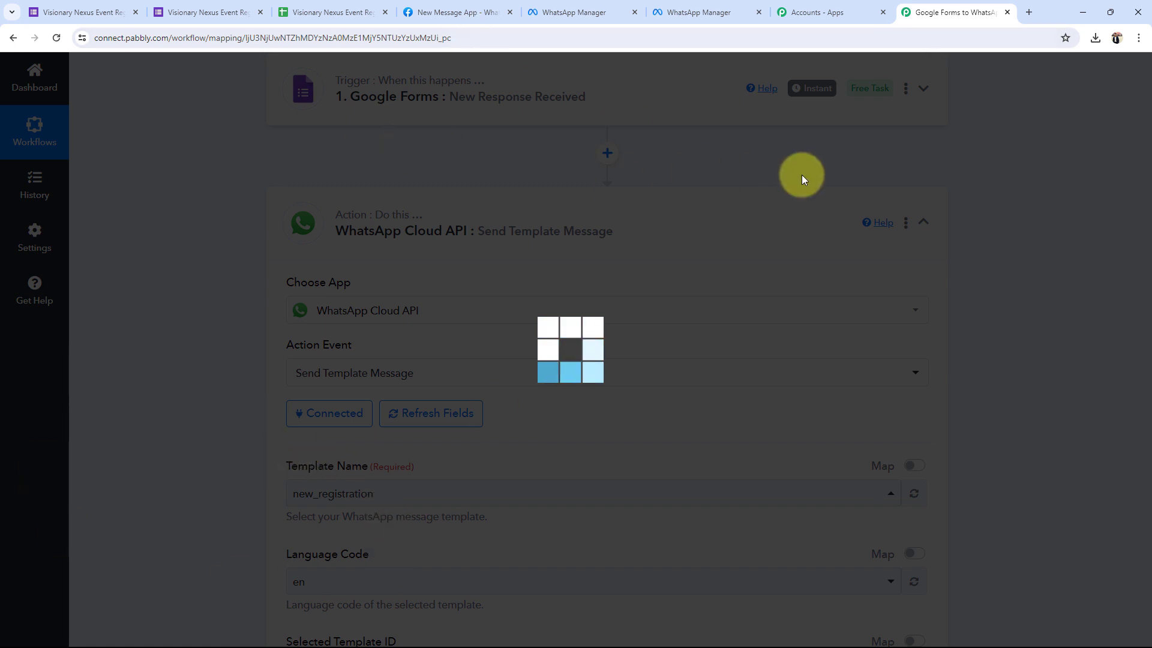
Review the loaded language en, recipient, Header Image URL and Body Field 1 inputs.
{"action": "left_click", "coordinate": [696, 12]}
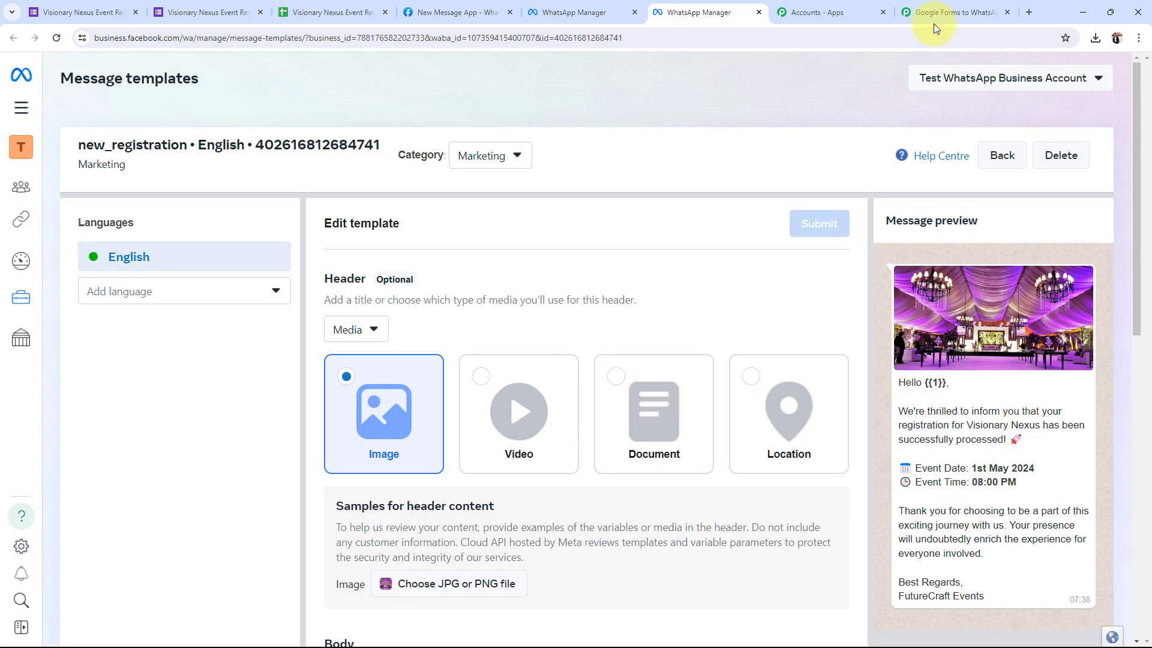
{"action": "left_click", "coordinate": [954, 12]}
{"action": "scroll", "coordinate": [194, 452], "scroll_direction": "down", "scroll_amount": 5}
{"action": "scroll", "coordinate": [194, 452], "scroll_direction": "down", "scroll_amount": 3}
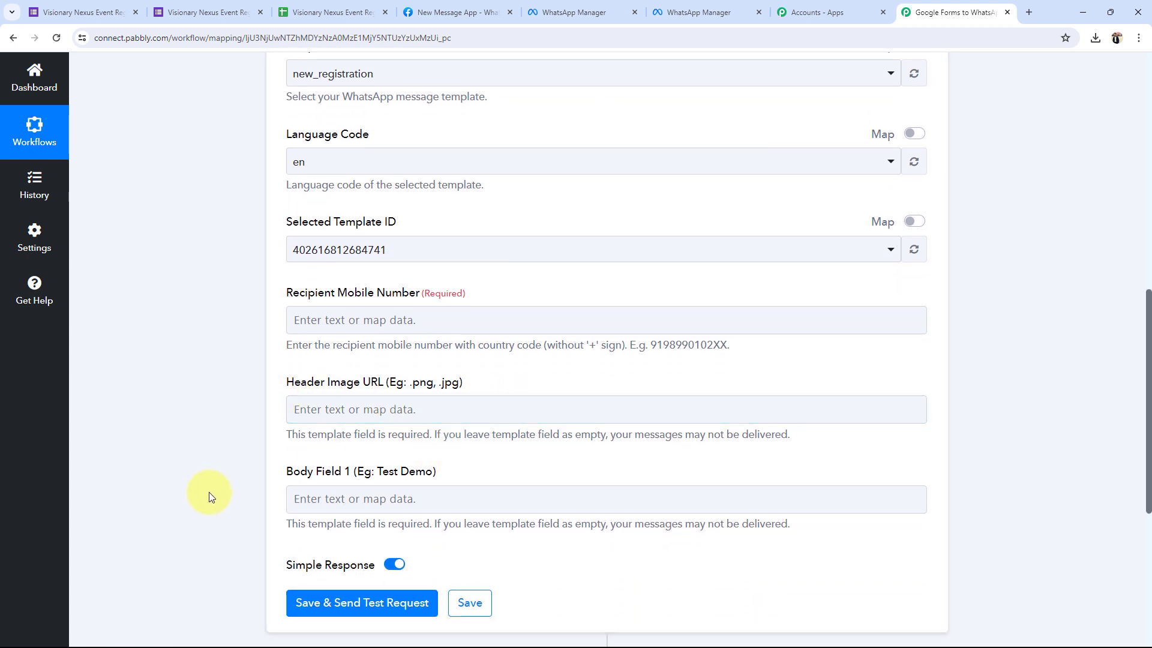
{"action": "scroll", "coordinate": [216, 493], "scroll_direction": "up", "scroll_amount": 2}
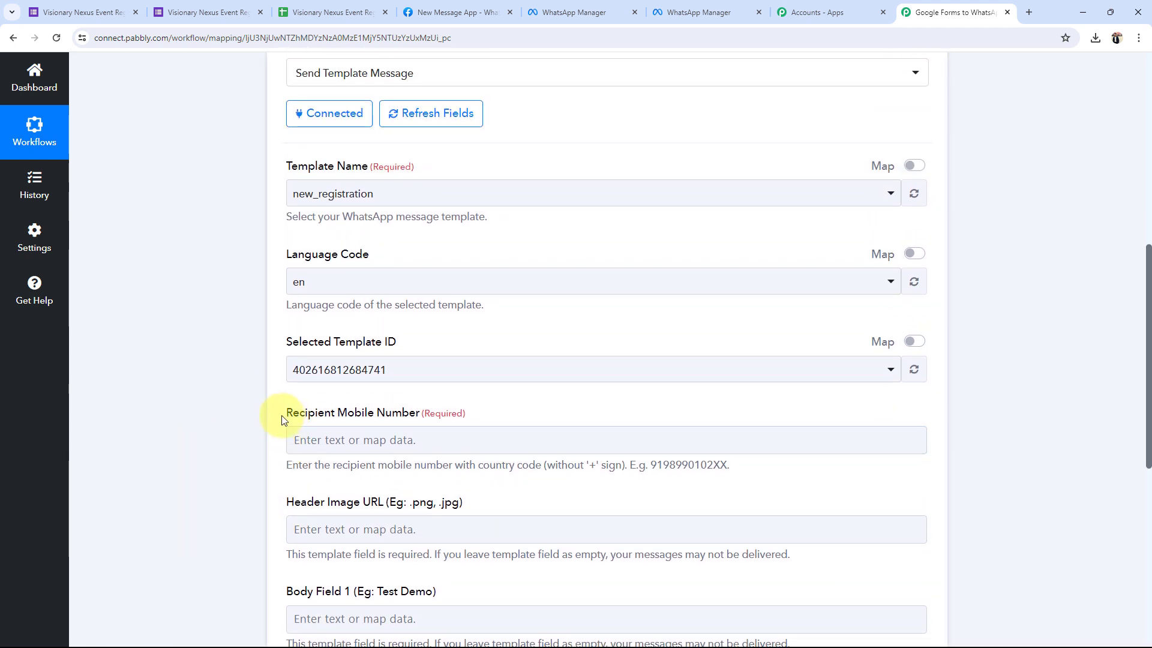
{"action": "left_click_drag", "start_coordinate": [286, 413], "coordinate": [395, 420]}
{"action": "left_click", "coordinate": [248, 445]}
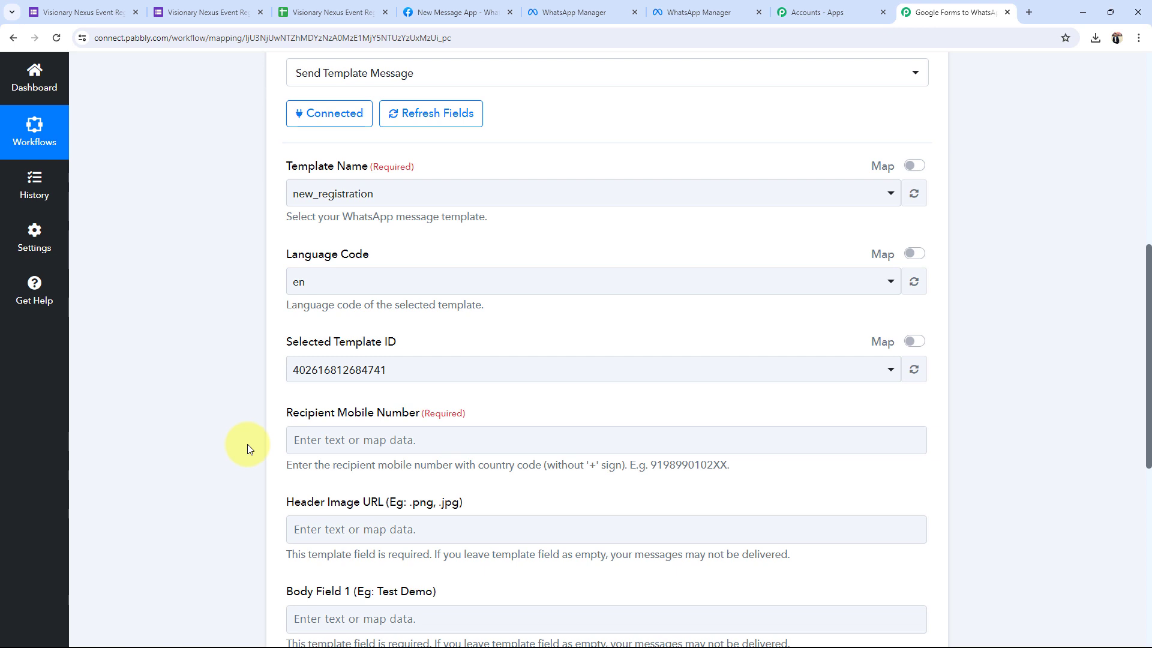
{"action": "scroll", "coordinate": [247, 443], "scroll_direction": "up", "scroll_amount": 7}
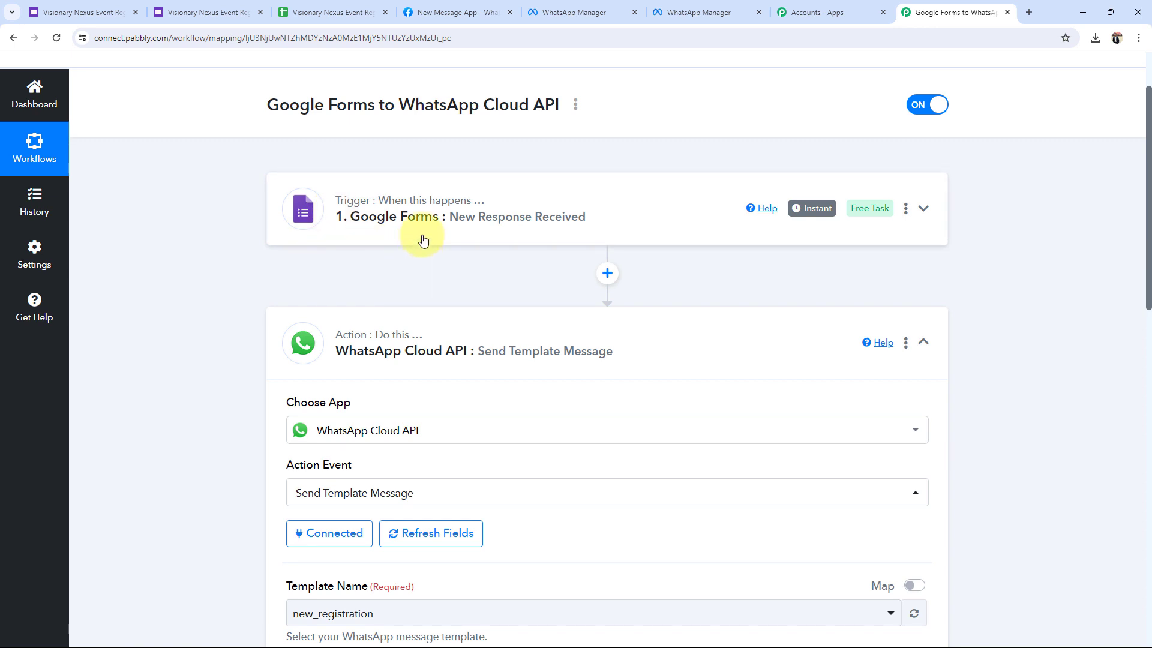
{"action": "scroll", "coordinate": [219, 366], "scroll_direction": "down", "scroll_amount": 5}
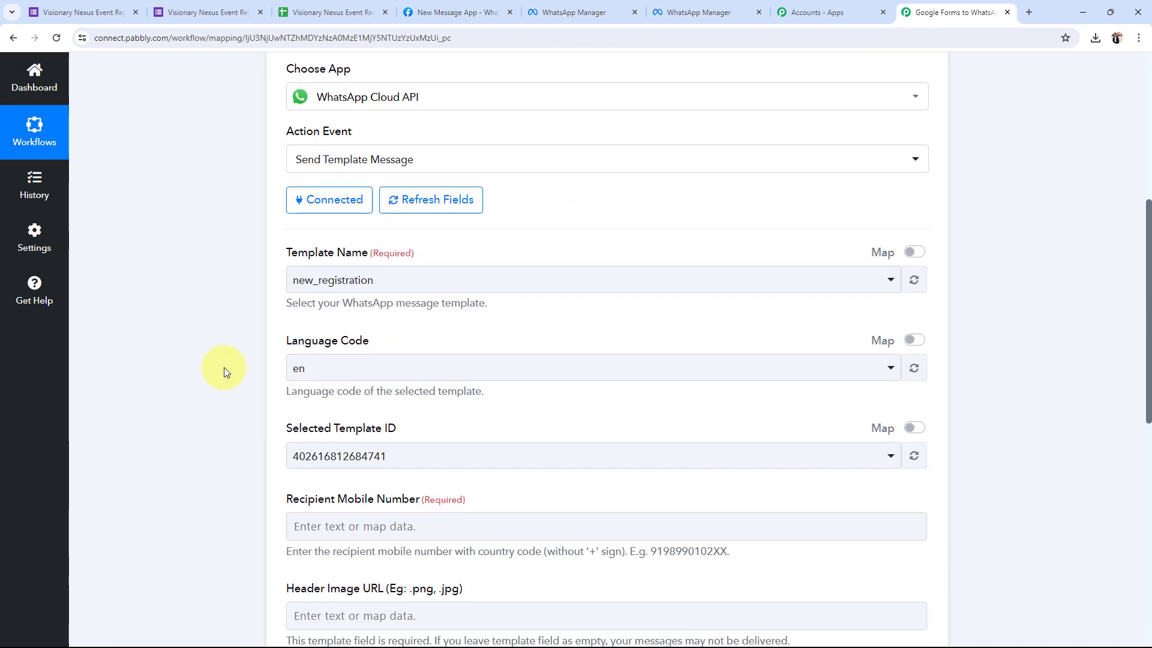
{"action": "scroll", "coordinate": [225, 367], "scroll_direction": "down", "scroll_amount": 4}
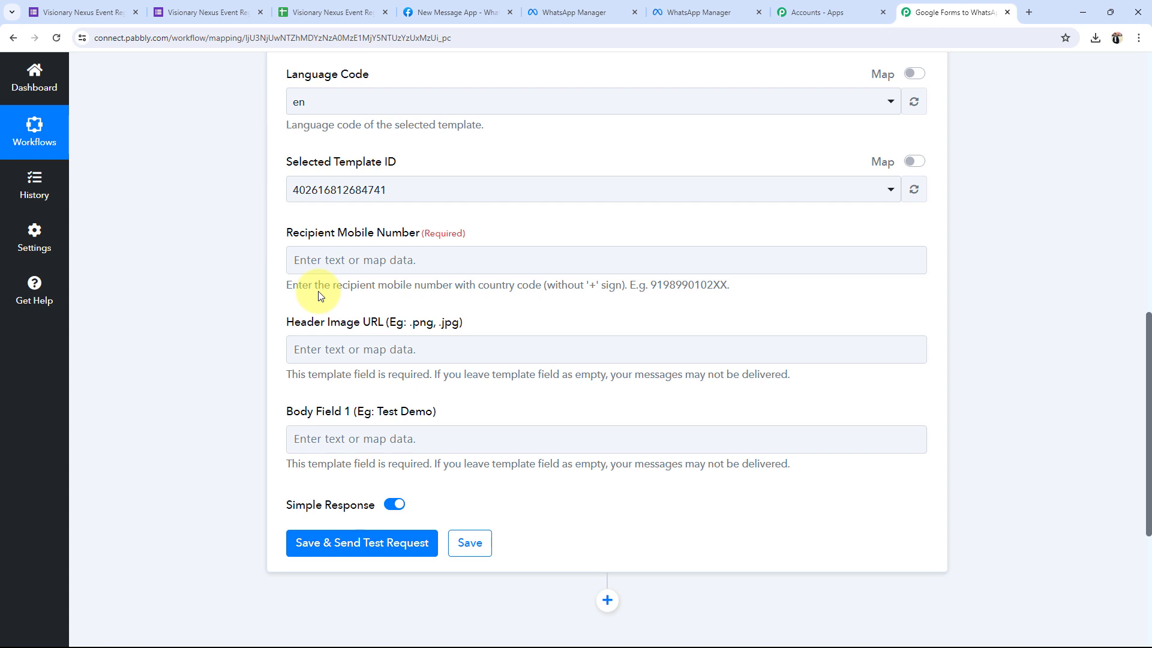
Map the form's Contact Number into the Recipient Mobile Number field.
{"action": "left_click", "coordinate": [314, 258]}
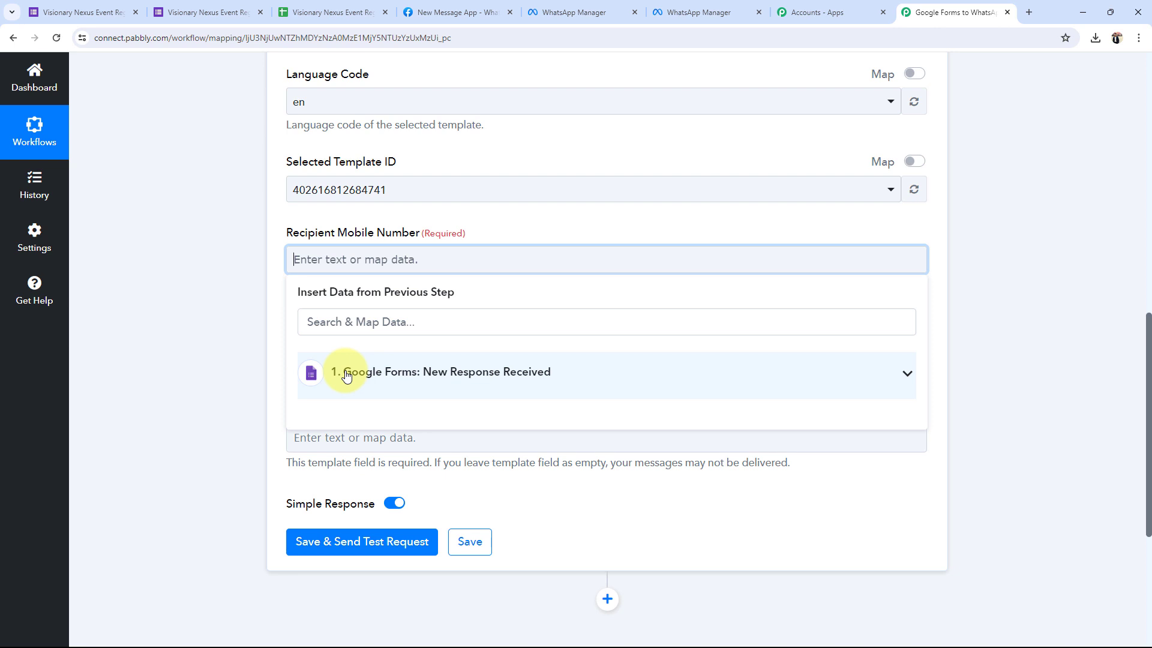
{"action": "left_click", "coordinate": [905, 377]}
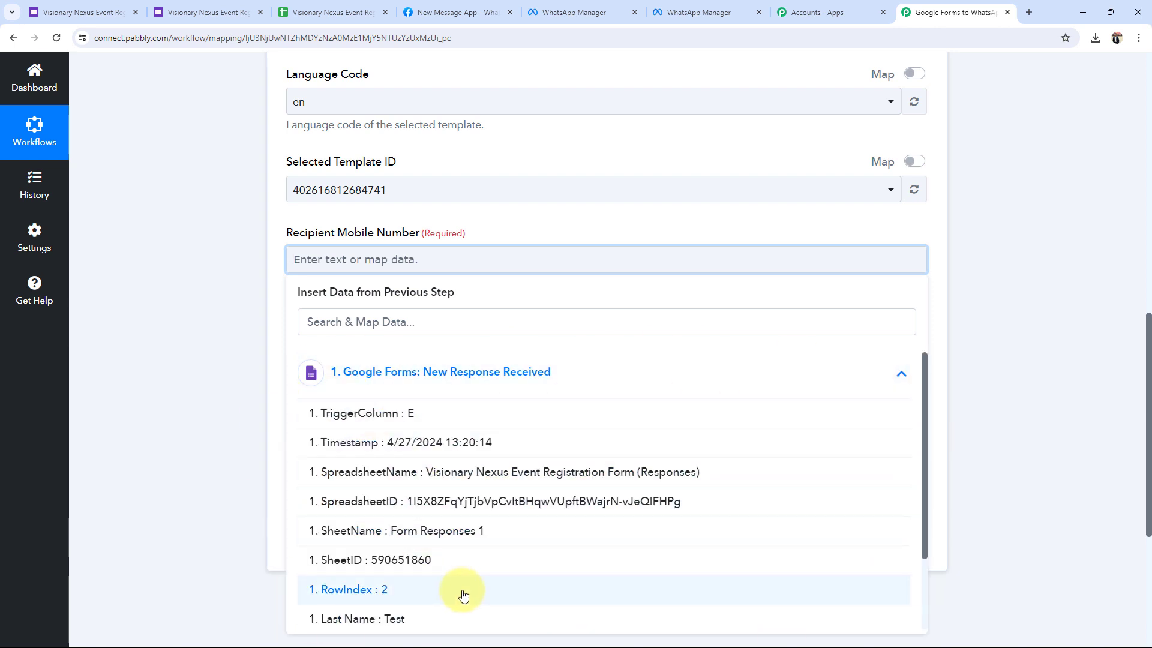
{"action": "scroll", "coordinate": [384, 567], "scroll_direction": "down", "scroll_amount": 2}
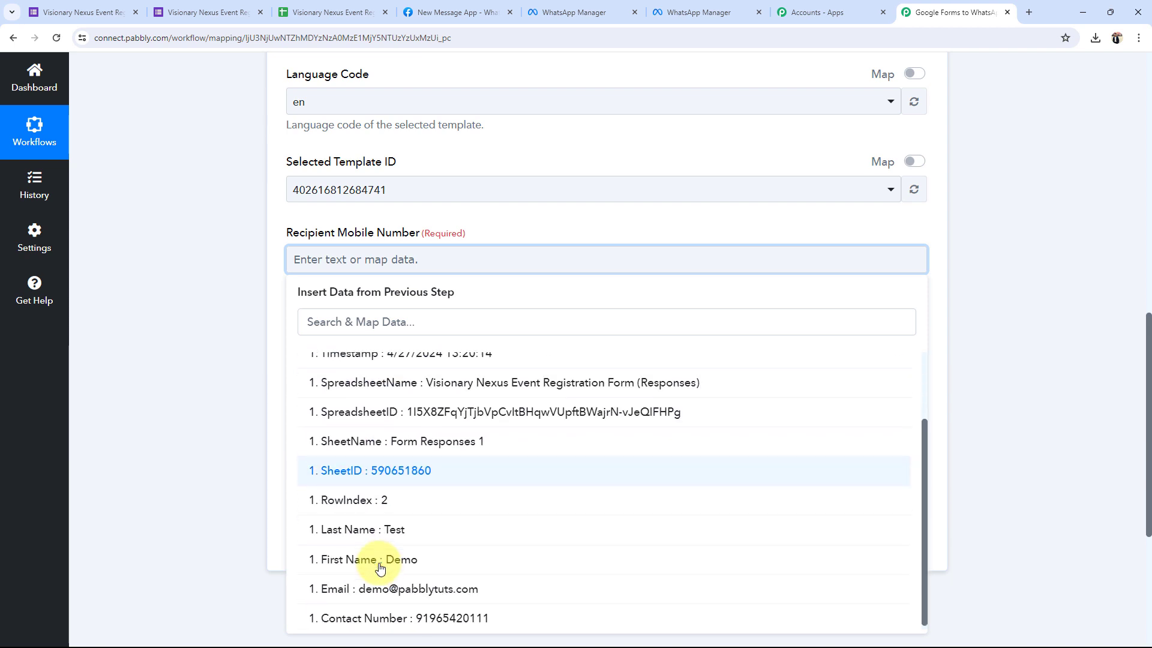
{"action": "left_click", "coordinate": [424, 620]}
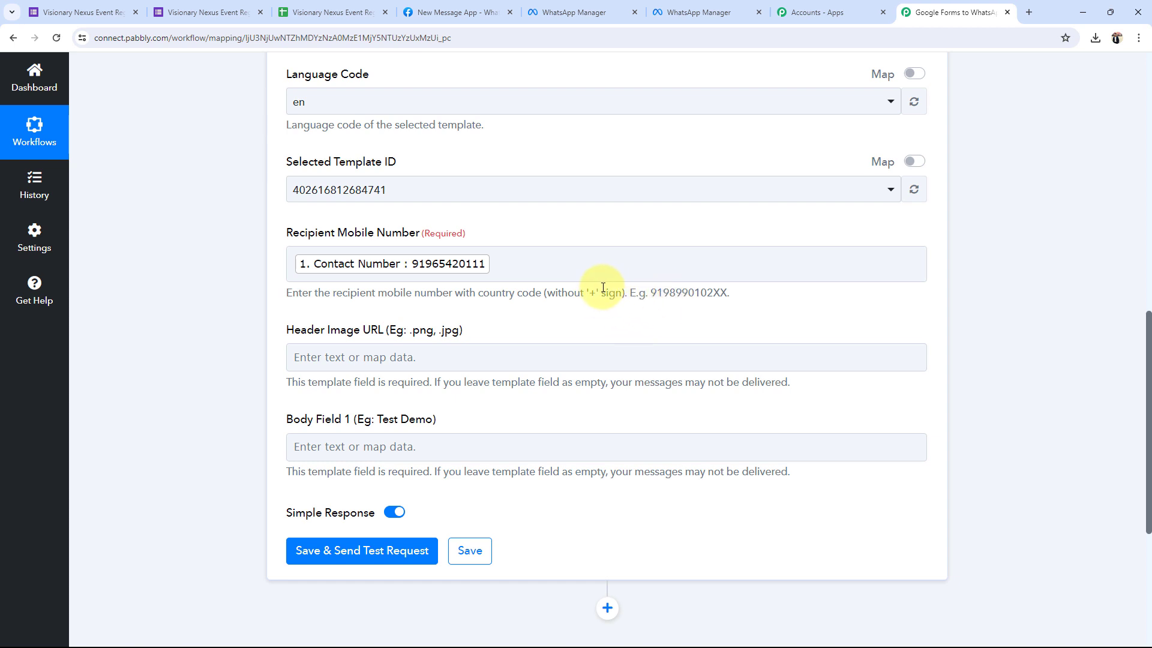
Select text in the action's fields and cross-check the template in WhatsApp Manager.
{"action": "left_click", "coordinate": [417, 274]}
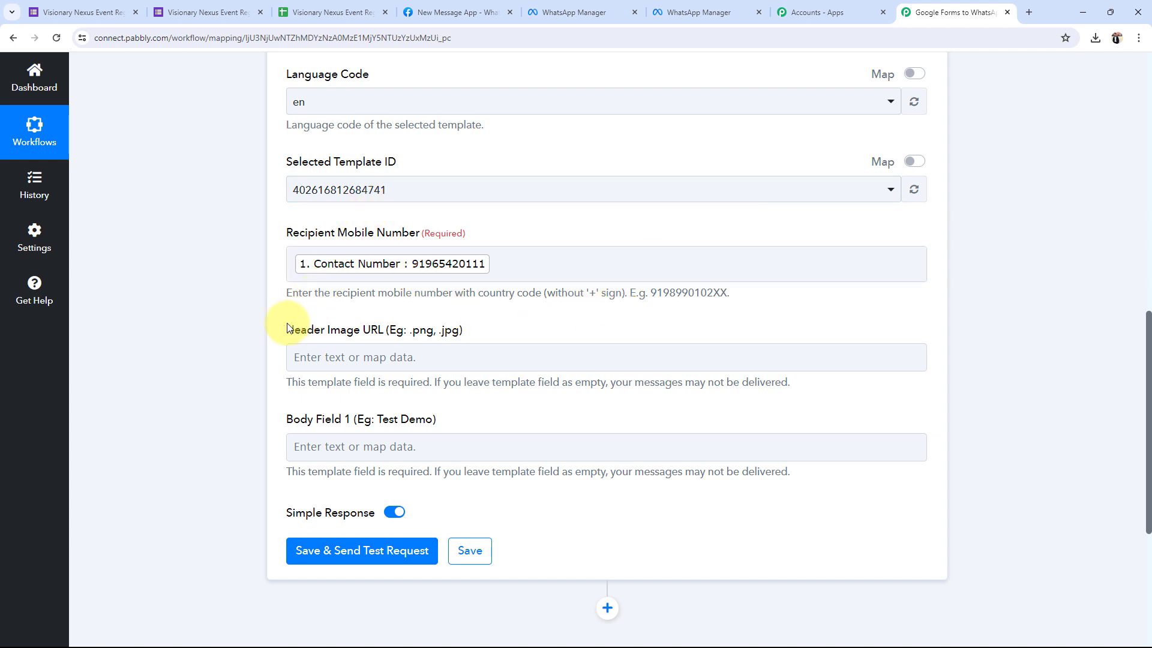
{"action": "left_click_drag", "start_coordinate": [286, 329], "coordinate": [386, 330]}
{"action": "left_click", "coordinate": [273, 339]}
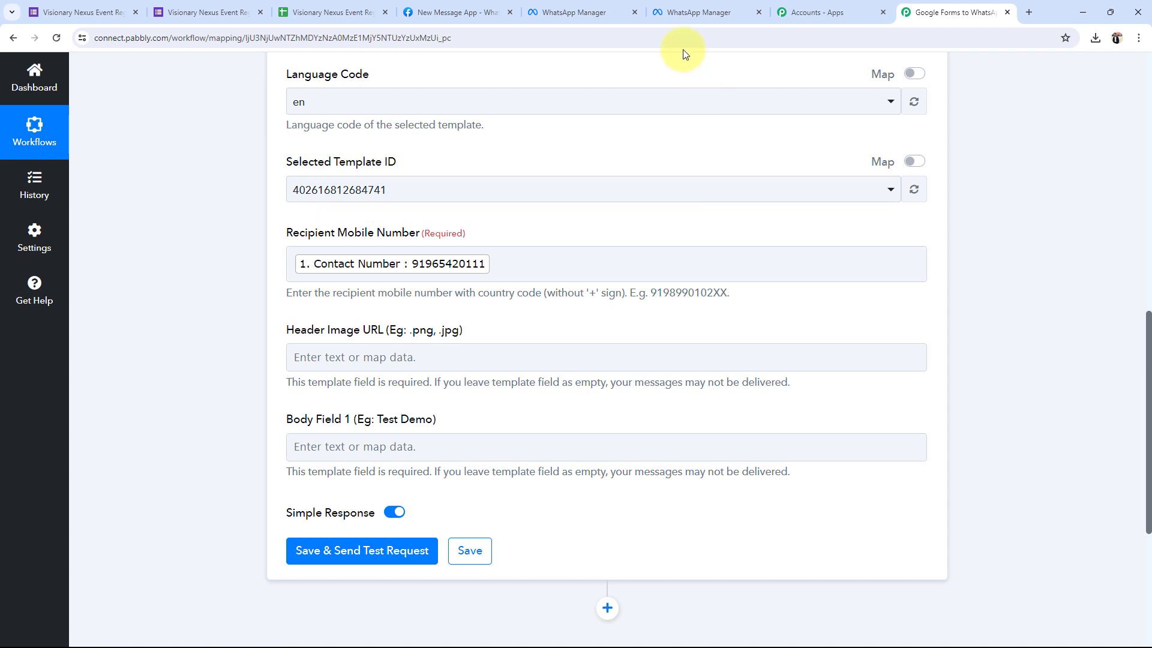
{"action": "left_click", "coordinate": [697, 12]}
{"action": "left_click", "coordinate": [901, 8]}
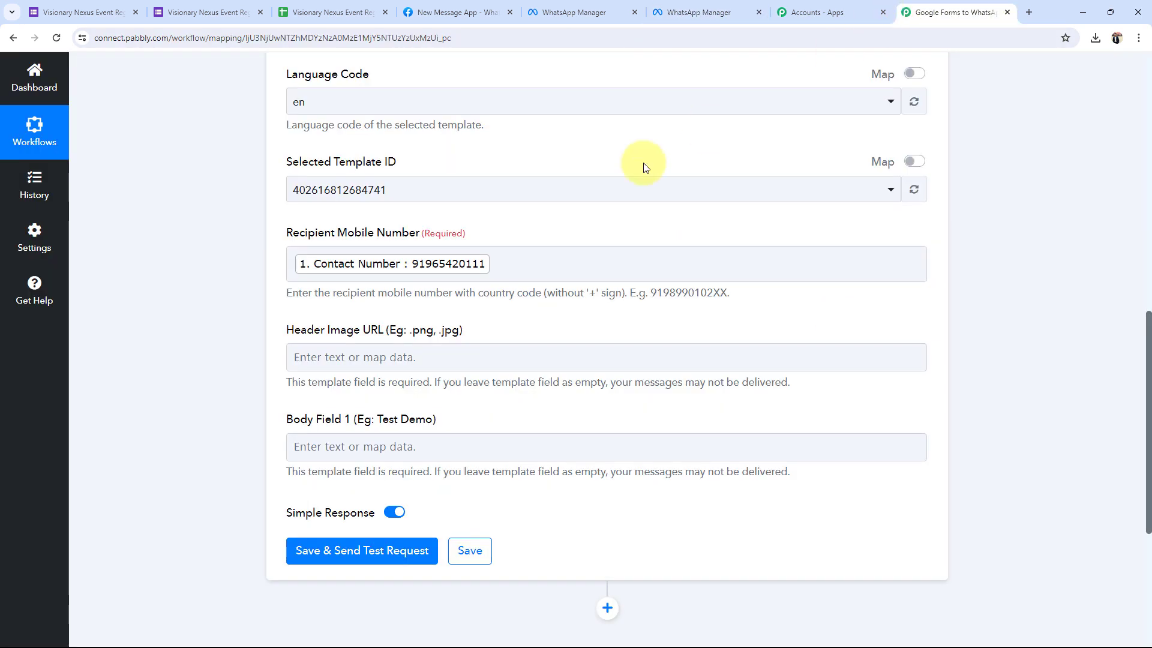
{"action": "scroll", "coordinate": [309, 352], "scroll_direction": "down", "scroll_amount": 2}
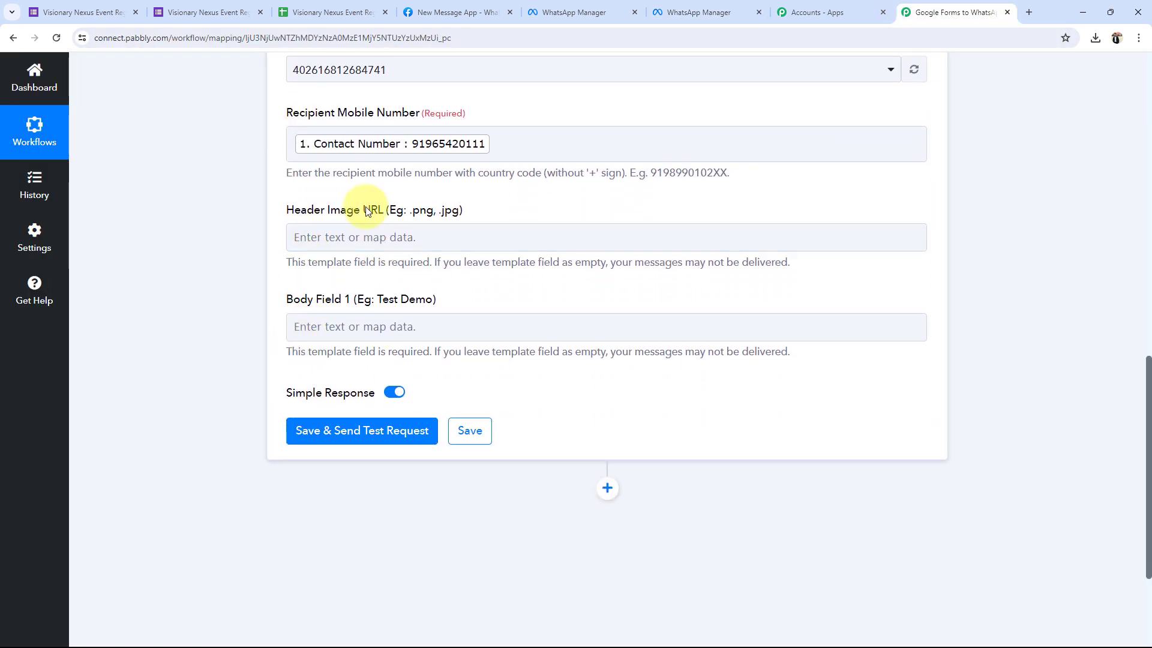
Paste the EventManagement.jpg image link into the Header Image URL field.
{"action": "left_click", "coordinate": [318, 236]}
{"action": "type", "text": "https://nvpmart.in/wp-content/uploads/2023/02/EventManagement.jpg"}
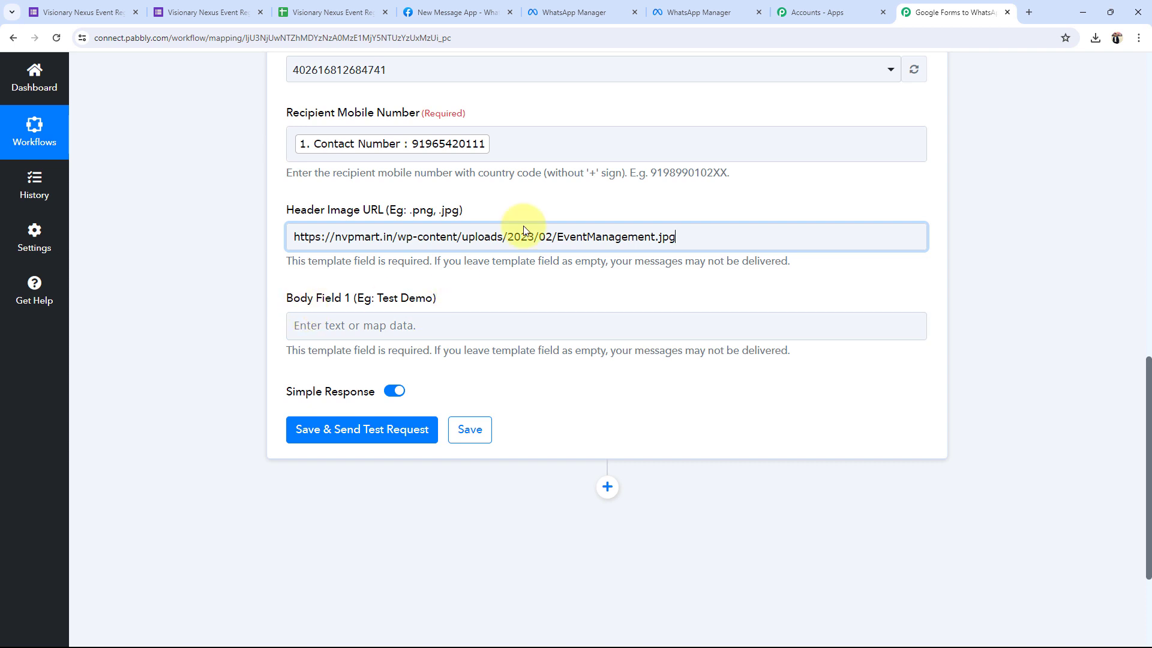
{"action": "left_click", "coordinate": [699, 12]}
{"action": "left_click", "coordinate": [953, 12]}
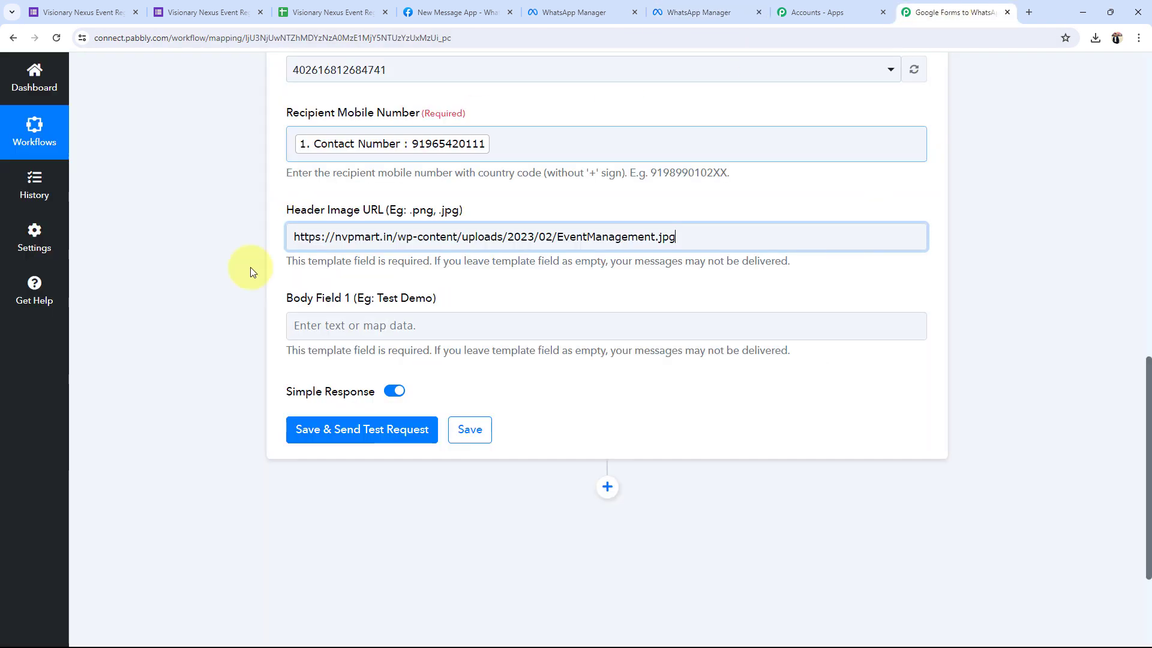
Map the form's First Name and Last Name into Body Field 1.
{"action": "left_click", "coordinate": [358, 325]}
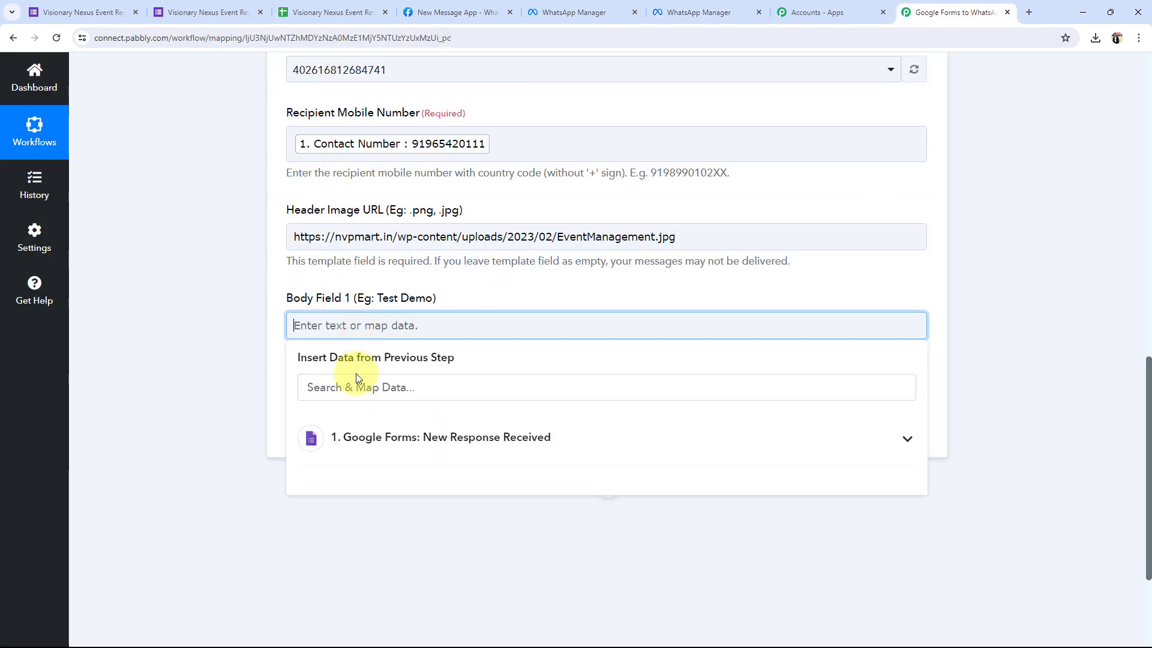
{"action": "left_click", "coordinate": [667, 430]}
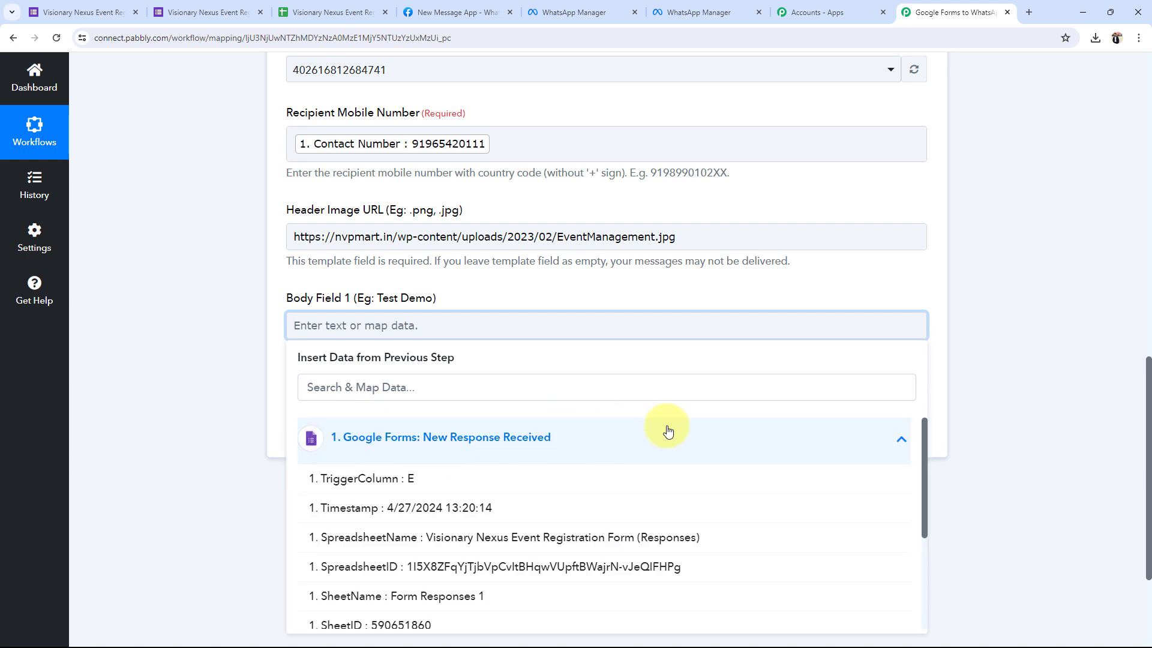
{"action": "scroll", "coordinate": [399, 552], "scroll_direction": "down", "scroll_amount": 2}
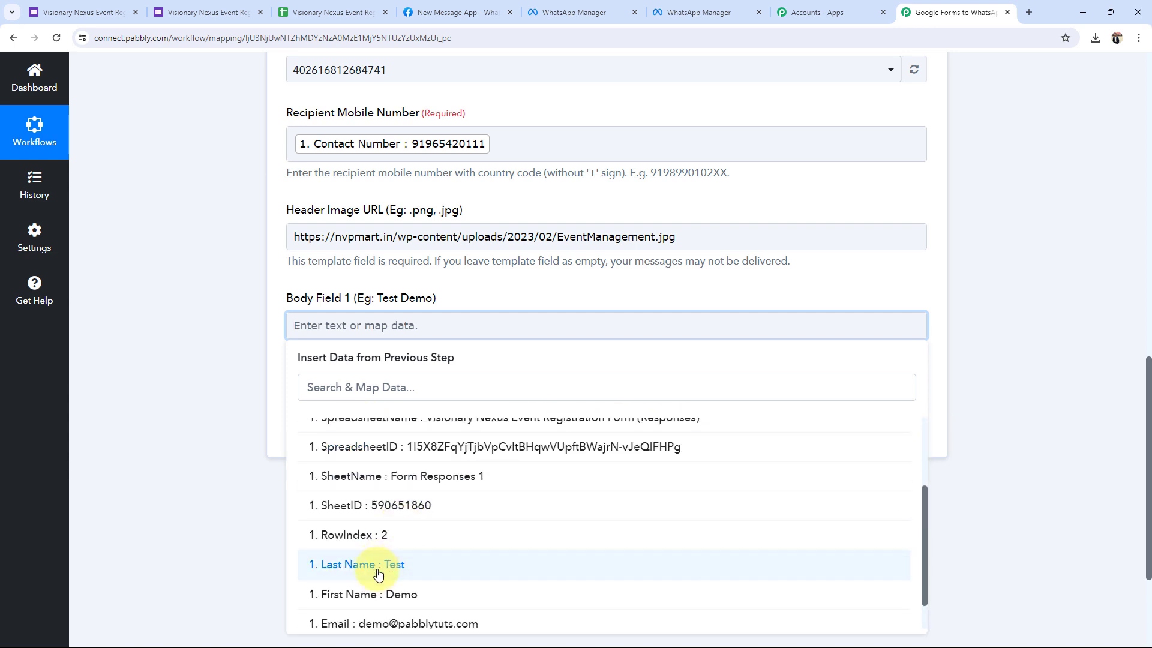
{"action": "left_click", "coordinate": [378, 594]}
{"action": "left_click", "coordinate": [378, 574]}
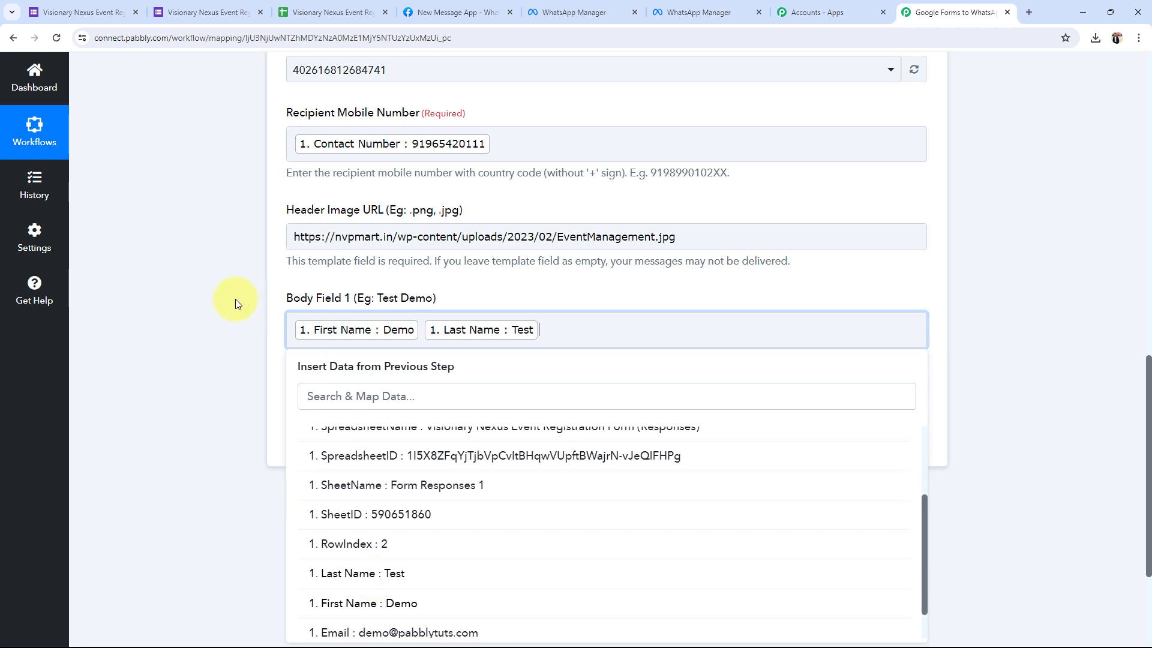
{"action": "left_click", "coordinate": [236, 299]}
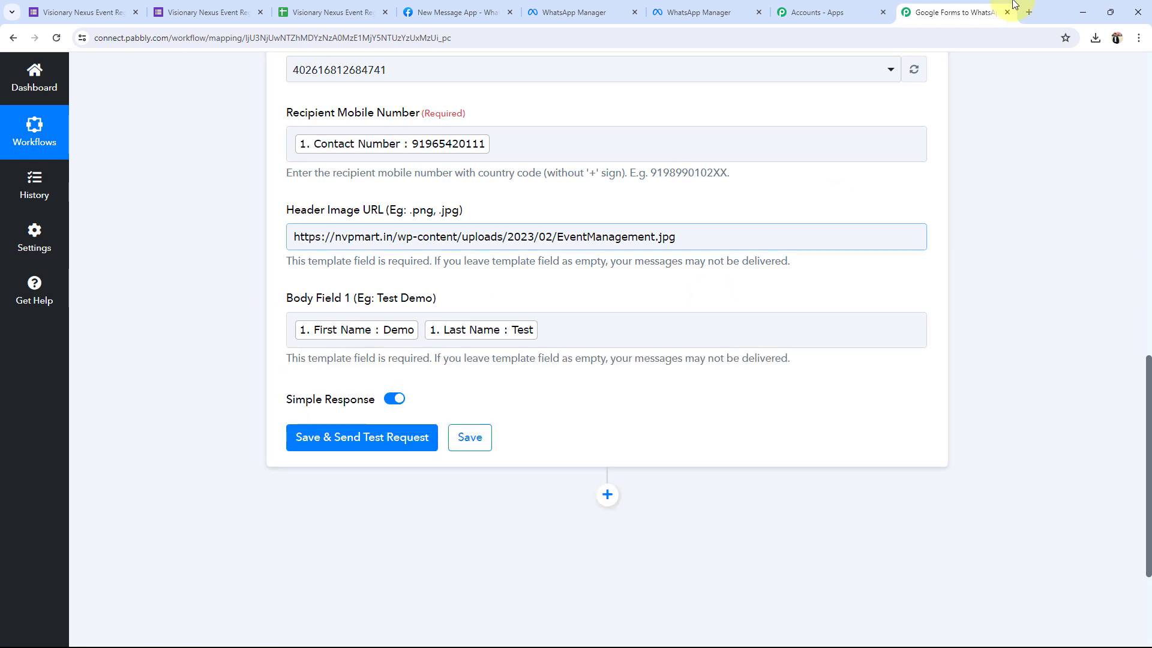
{"action": "left_click", "coordinate": [696, 12]}
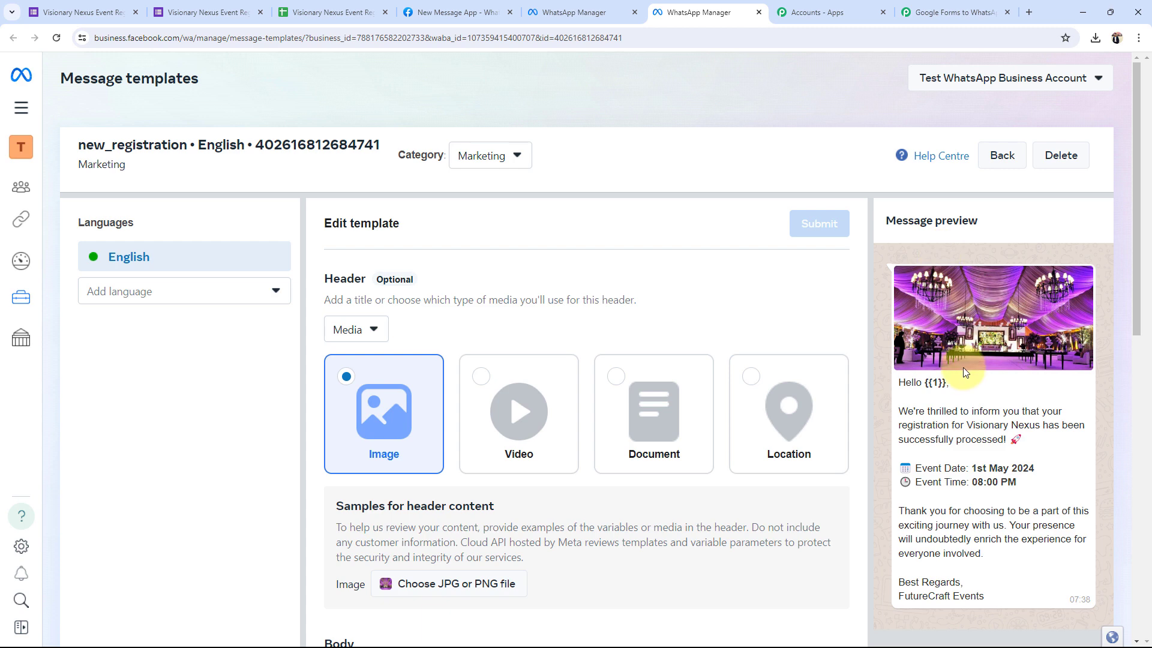
{"action": "left_click", "coordinate": [955, 10]}
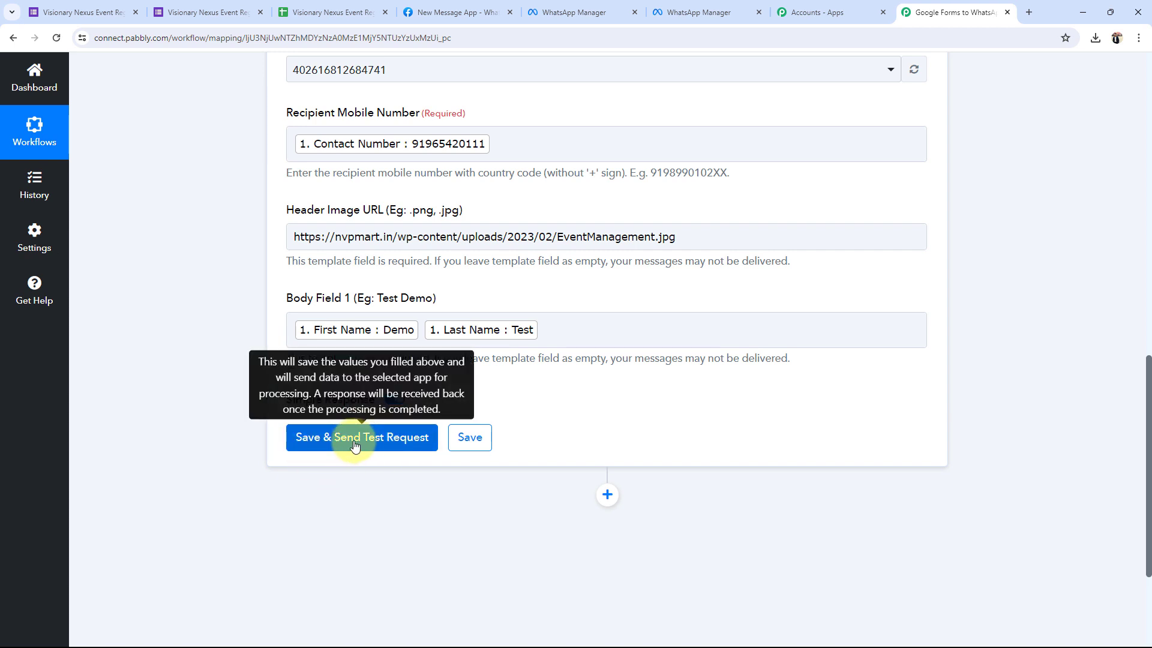
Save the WhatsApp Cloud API action and send a test message, receiving a whatsapp response.
{"action": "left_click", "coordinate": [354, 439]}
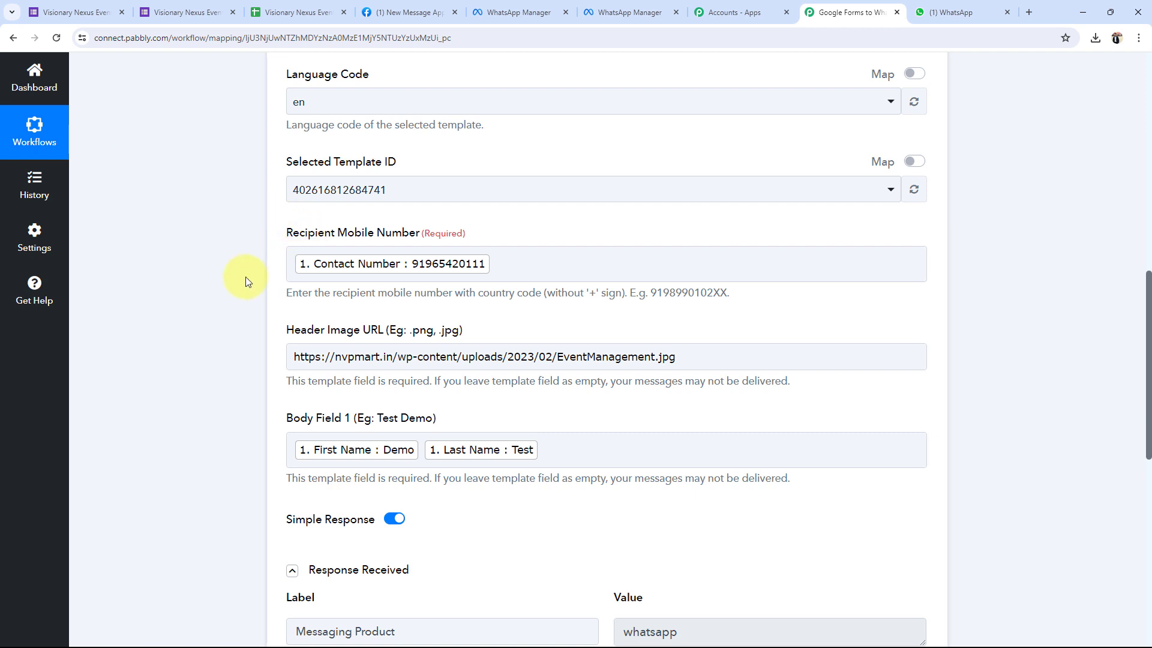
In WhatsApp Web, dismiss the notifications prompt and view the Cloud API chat's Demo Test image message.
{"action": "left_click", "coordinate": [917, 9]}
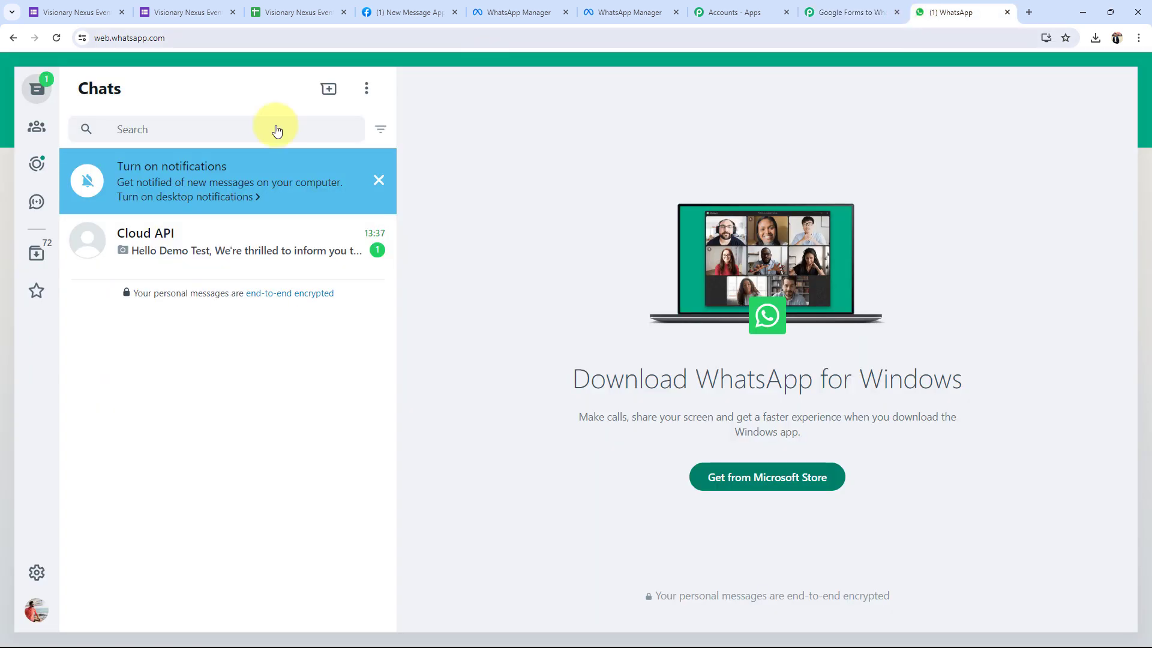
{"action": "left_click", "coordinate": [376, 185]}
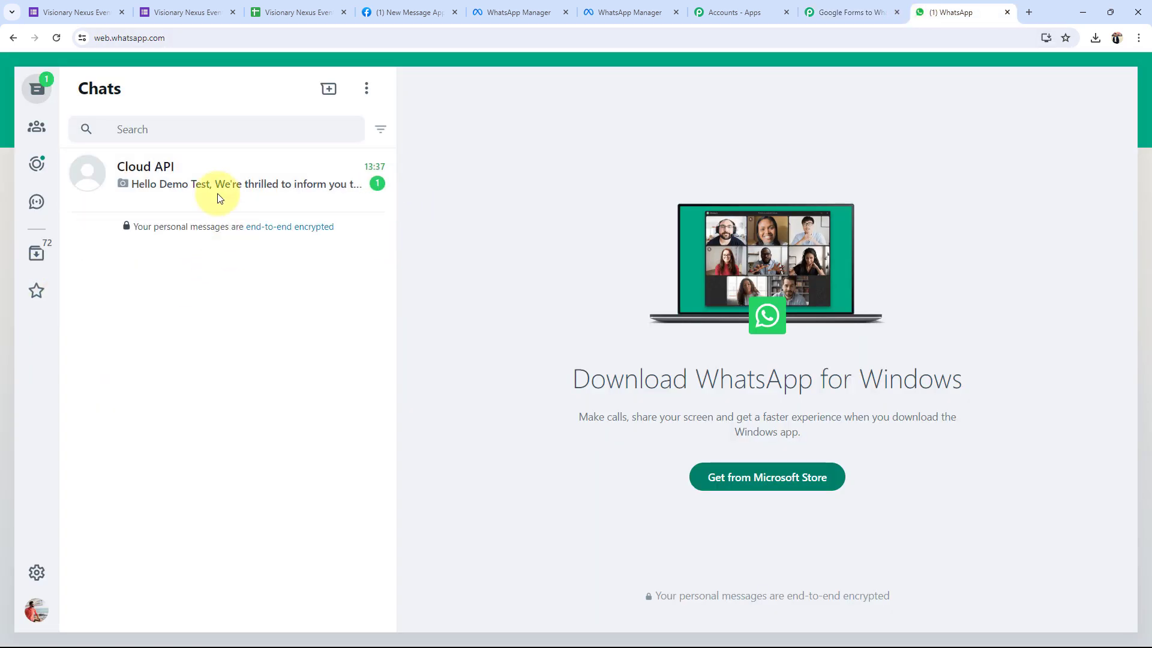
{"action": "left_click", "coordinate": [217, 189]}
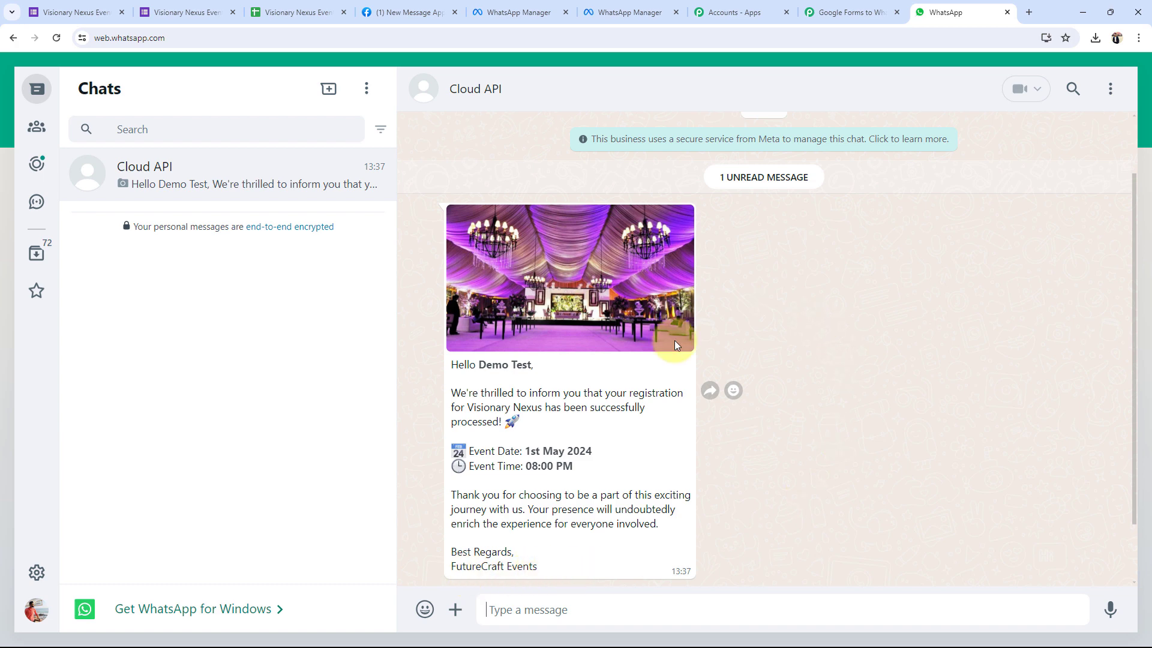
{"action": "left_click", "coordinate": [75, 12]}
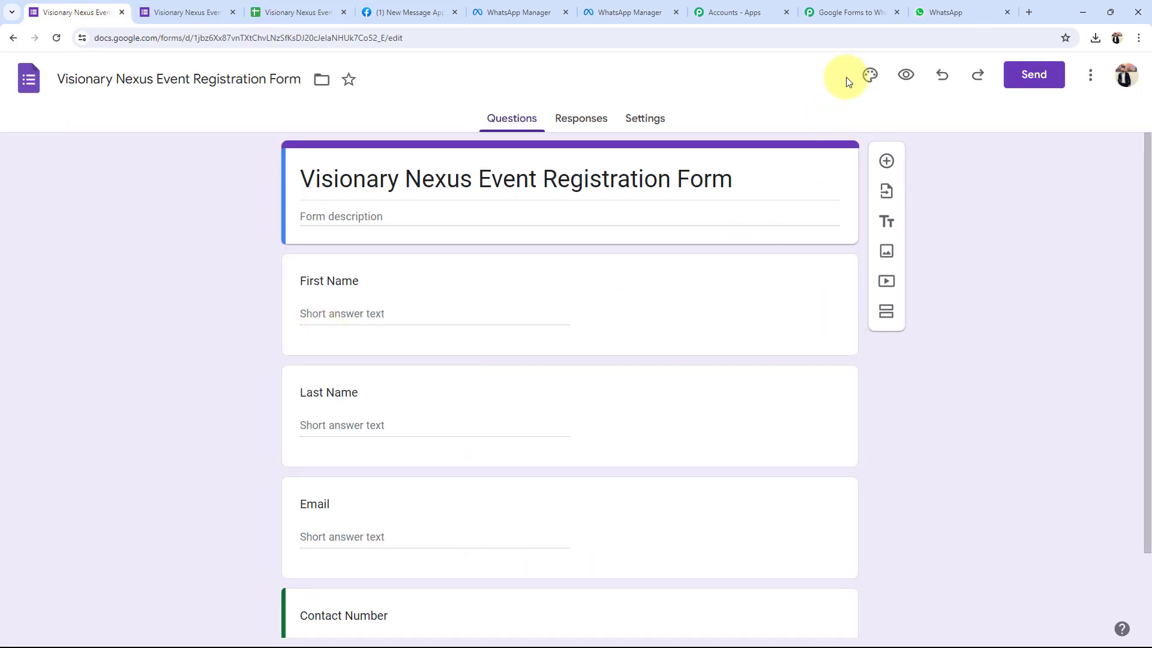
Collapse the WhatsApp Cloud API action card so the workflow shows only its trigger and action.
{"action": "left_click", "coordinate": [954, 12]}
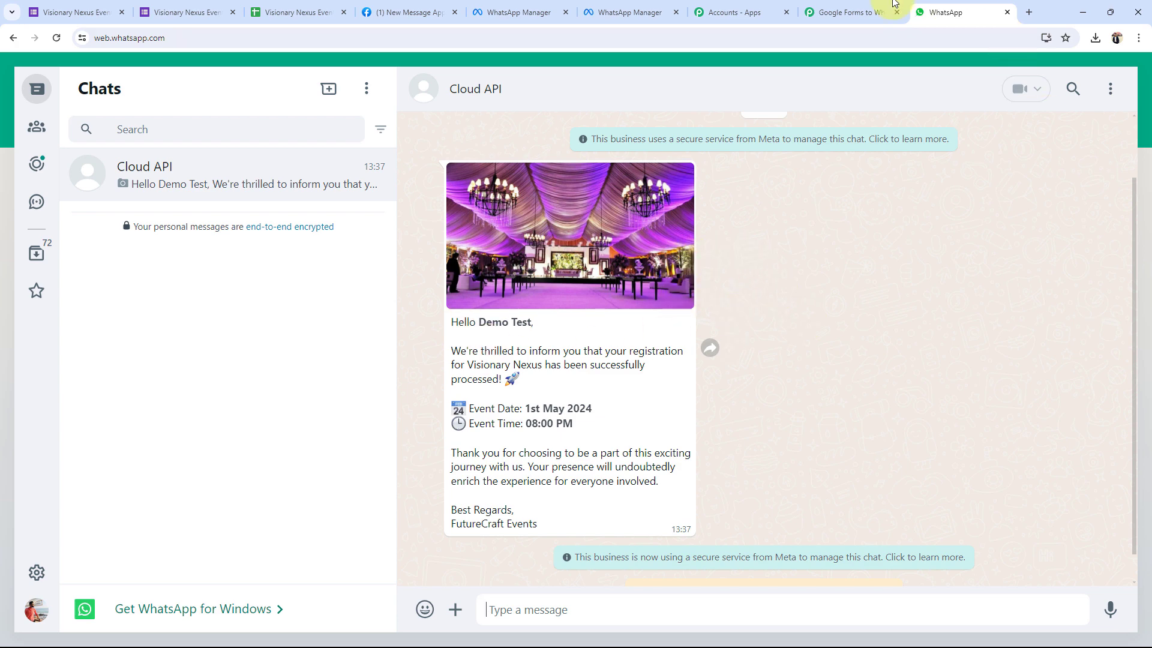
{"action": "left_click", "coordinate": [851, 12]}
{"action": "scroll", "coordinate": [219, 452], "scroll_direction": "up", "scroll_amount": 4}
{"action": "scroll", "coordinate": [220, 452], "scroll_direction": "up", "scroll_amount": 4}
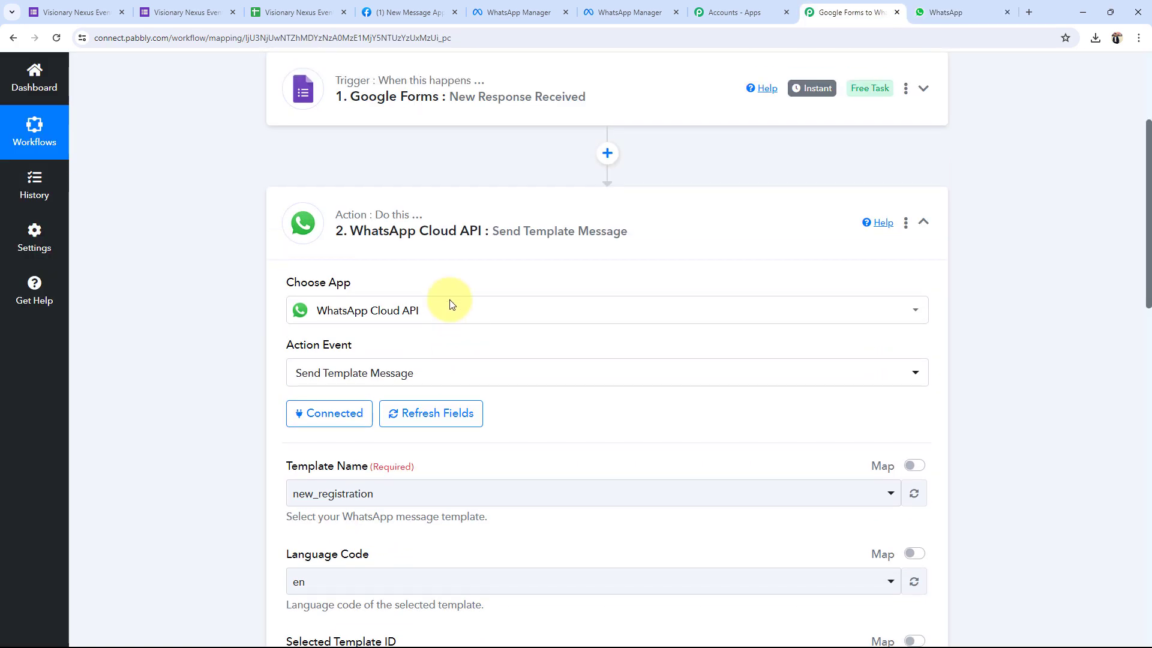
{"action": "left_click", "coordinate": [433, 240]}
{"action": "scroll", "coordinate": [218, 412], "scroll_direction": "up", "scroll_amount": 3}
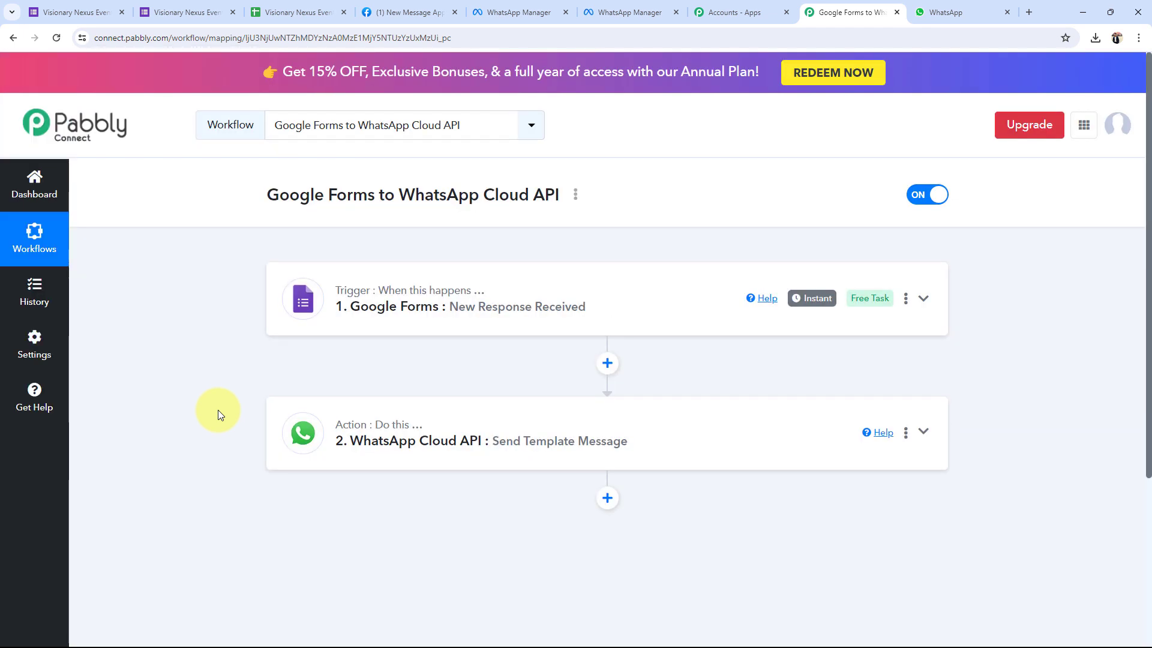
Open the live preview of the Visionary Nexus registration form.
{"action": "left_click", "coordinate": [111, 10]}
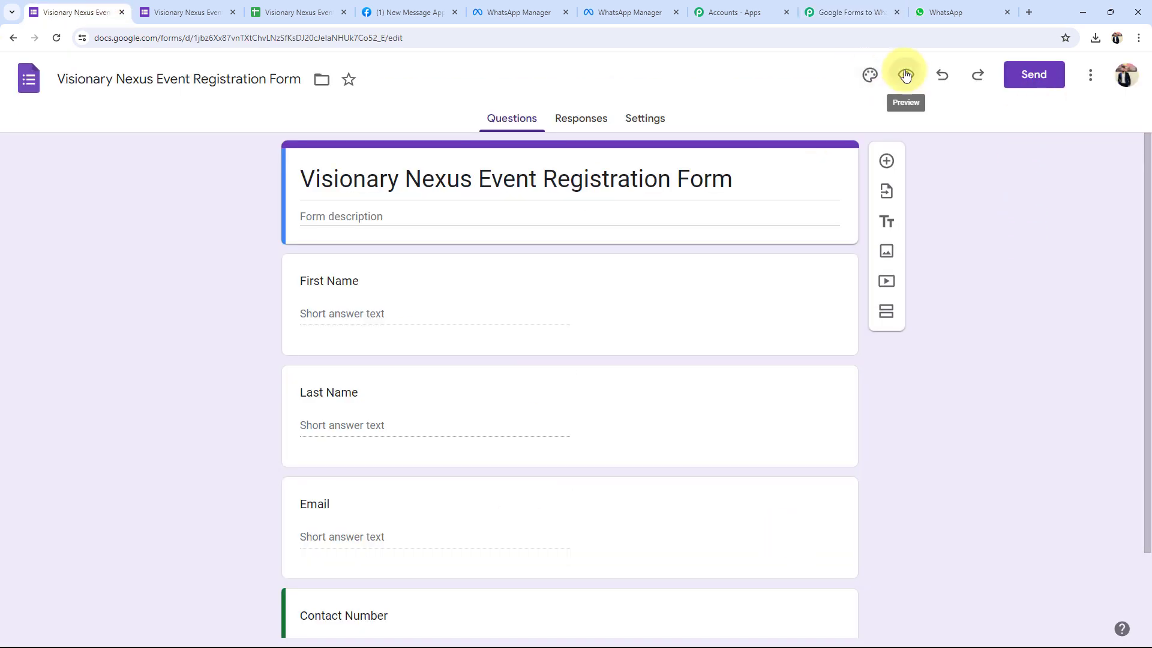
{"action": "left_click", "coordinate": [905, 75]}
{"action": "left_click", "coordinate": [310, 13]}
Fill in First Name 'Admin', Last Name 'User', an email and a contact number, and submit.
{"action": "left_click", "coordinate": [380, 251]}
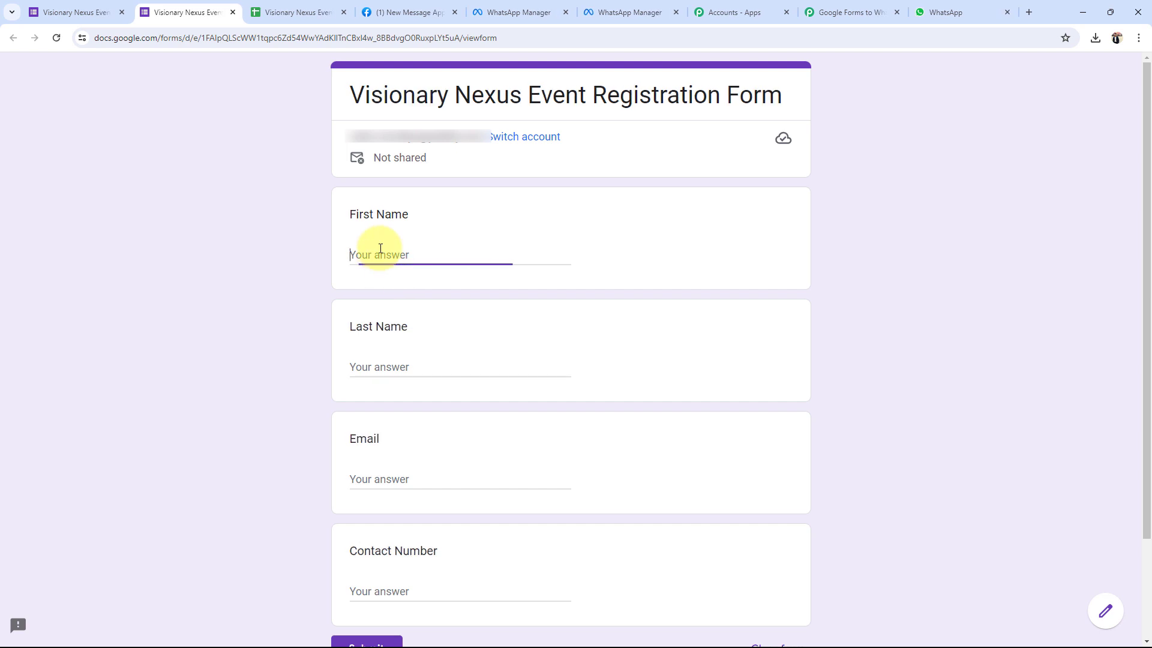
{"action": "type", "text": "Ad"}
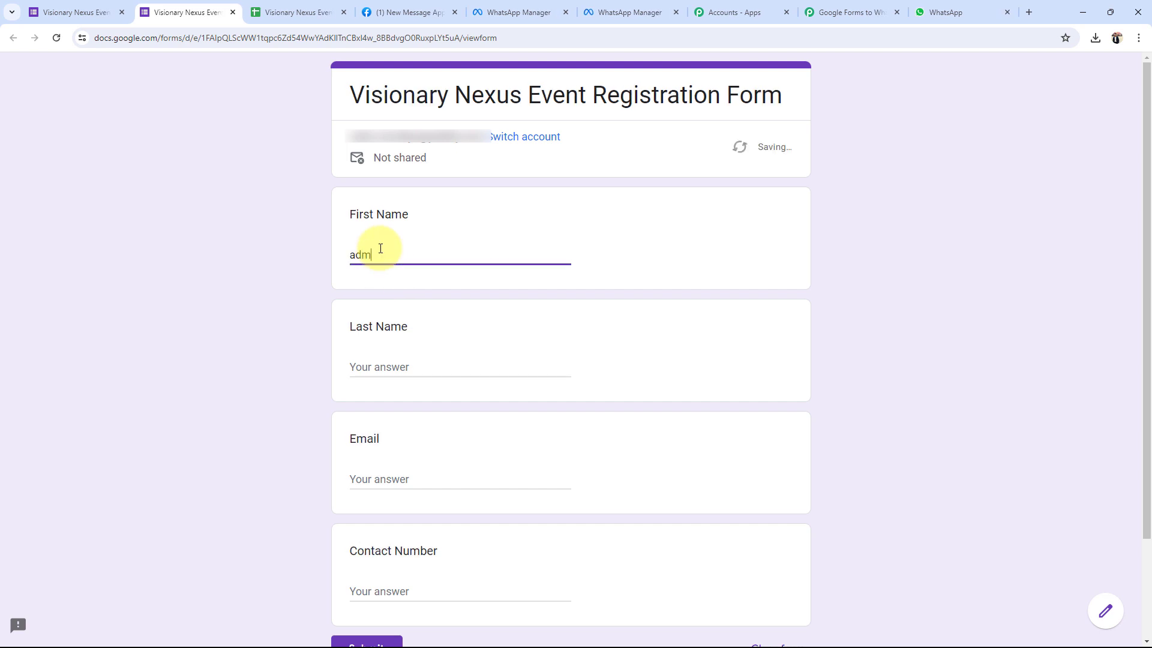
{"action": "type", "text": "min"}
{"action": "key", "text": "Tab"}
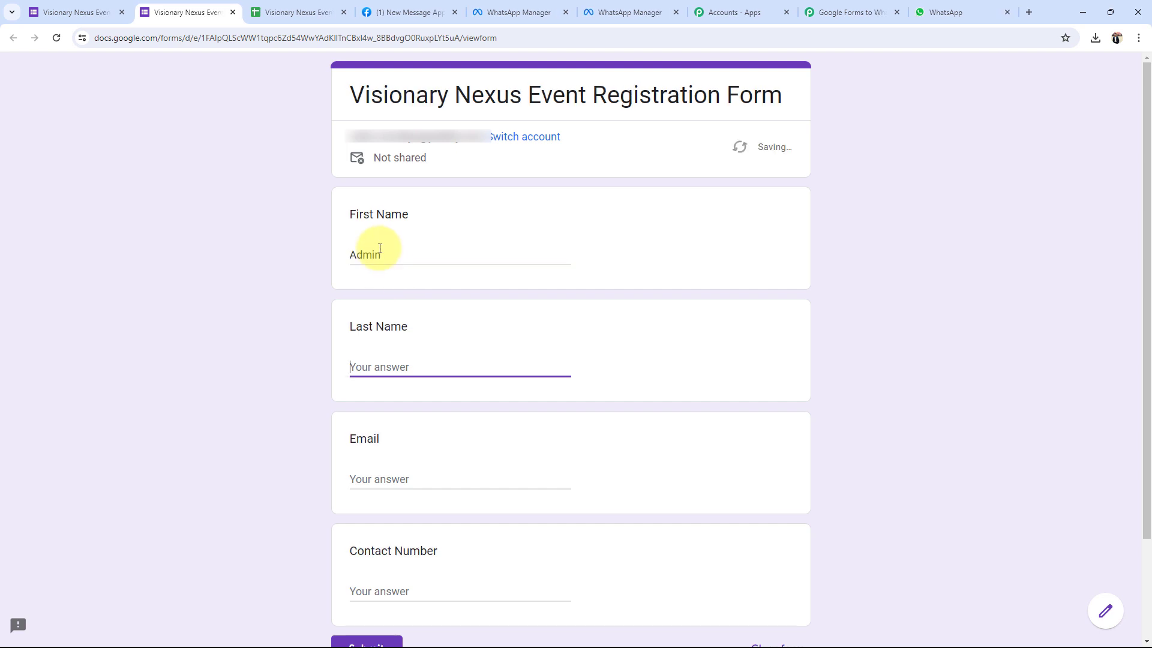
{"action": "type", "text": "User"}
{"action": "key", "text": "Tab"}
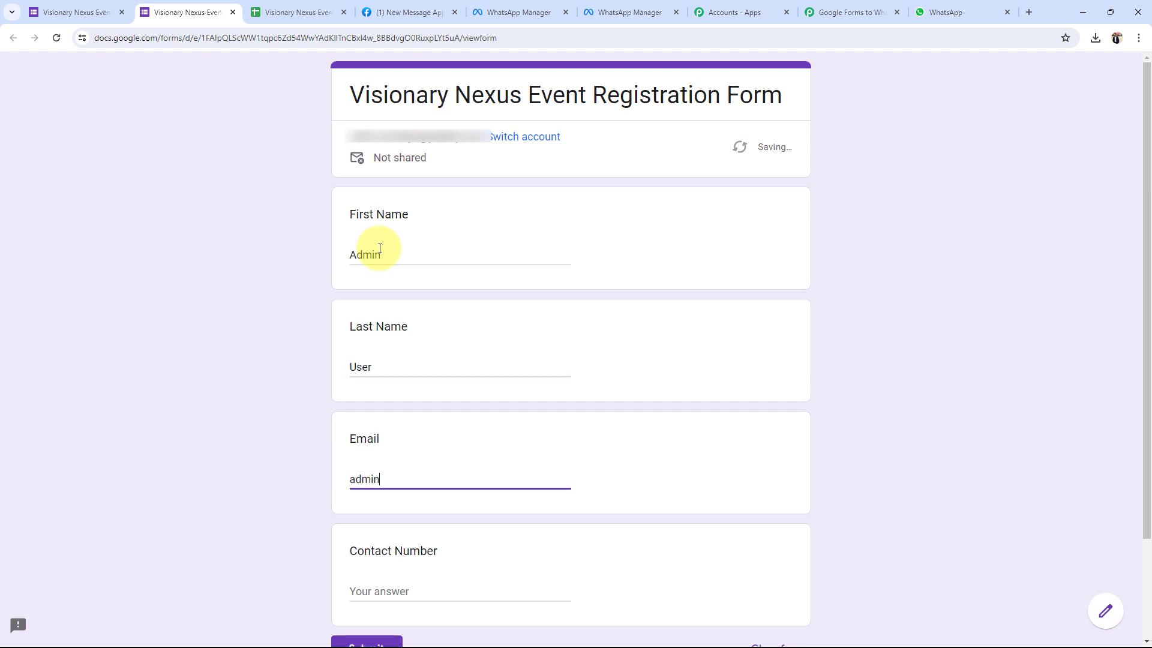
{"action": "key", "text": "Tab"}
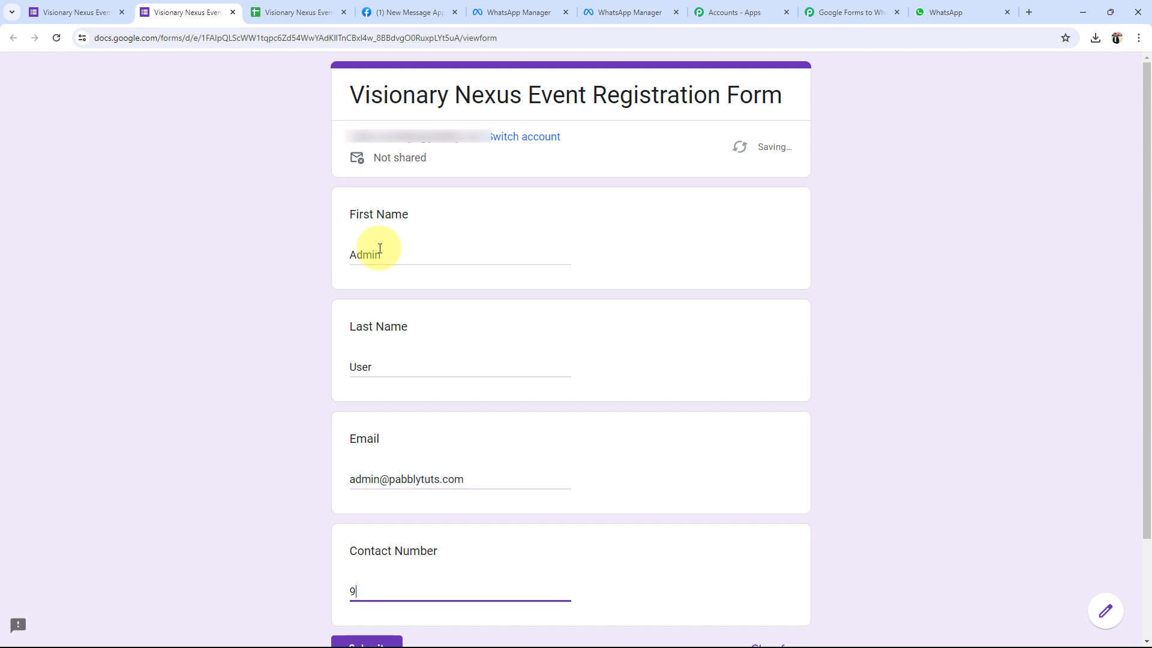
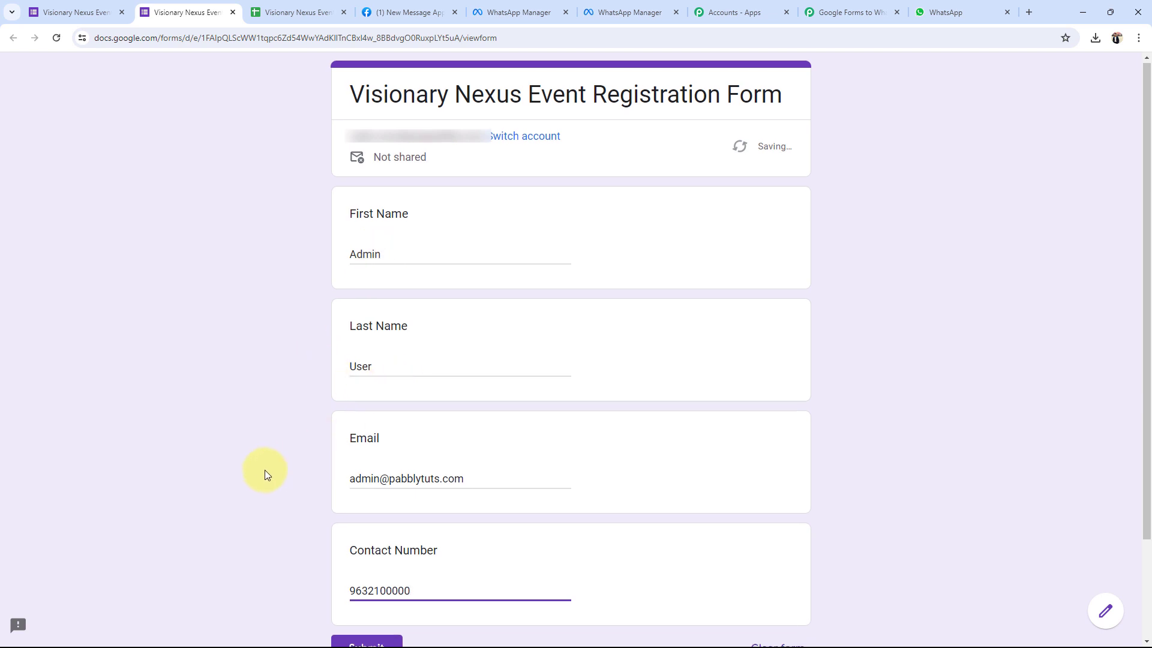
{"action": "scroll", "coordinate": [264, 469], "scroll_direction": "down", "scroll_amount": 2}
{"action": "left_click", "coordinate": [369, 531]}
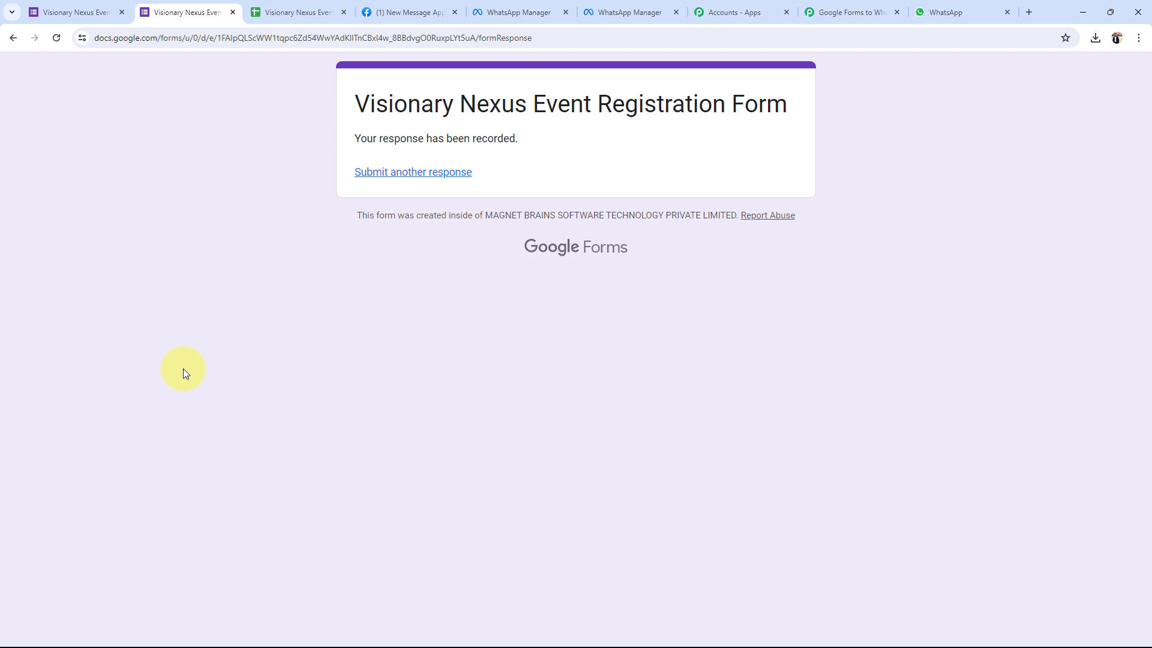
Verify the newest Cloud API image message in WhatsApp Web greets Admin User by name.
{"action": "left_click", "coordinate": [951, 12]}
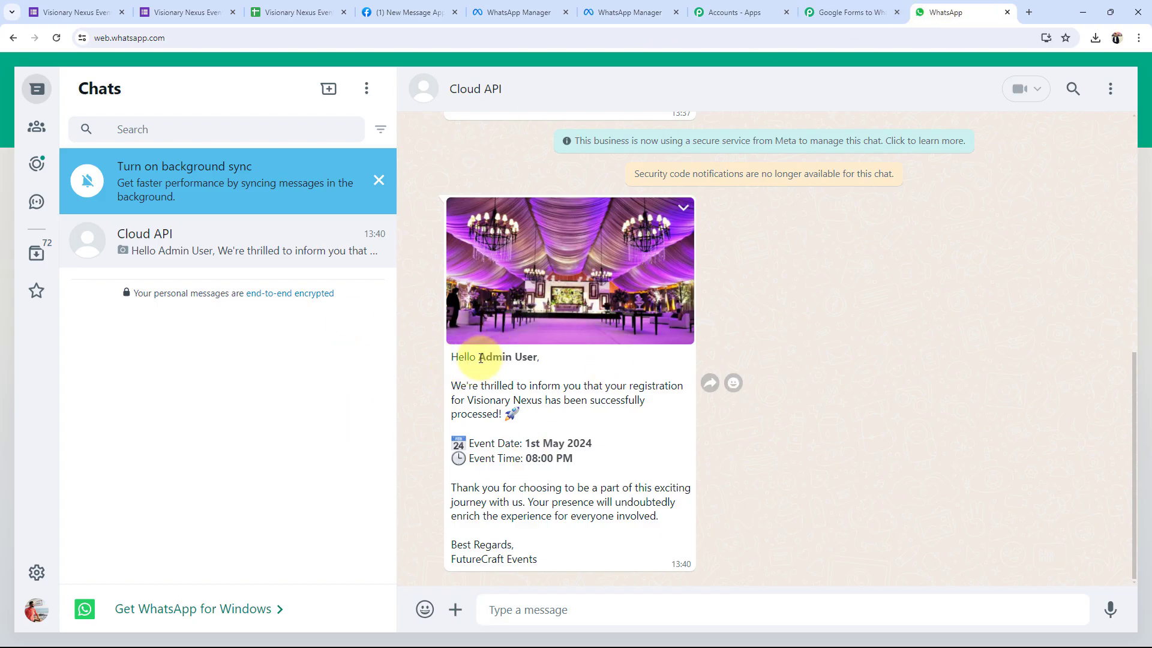
{"action": "left_click_drag", "start_coordinate": [479, 356], "coordinate": [539, 362]}
{"action": "left_click", "coordinate": [542, 370]}
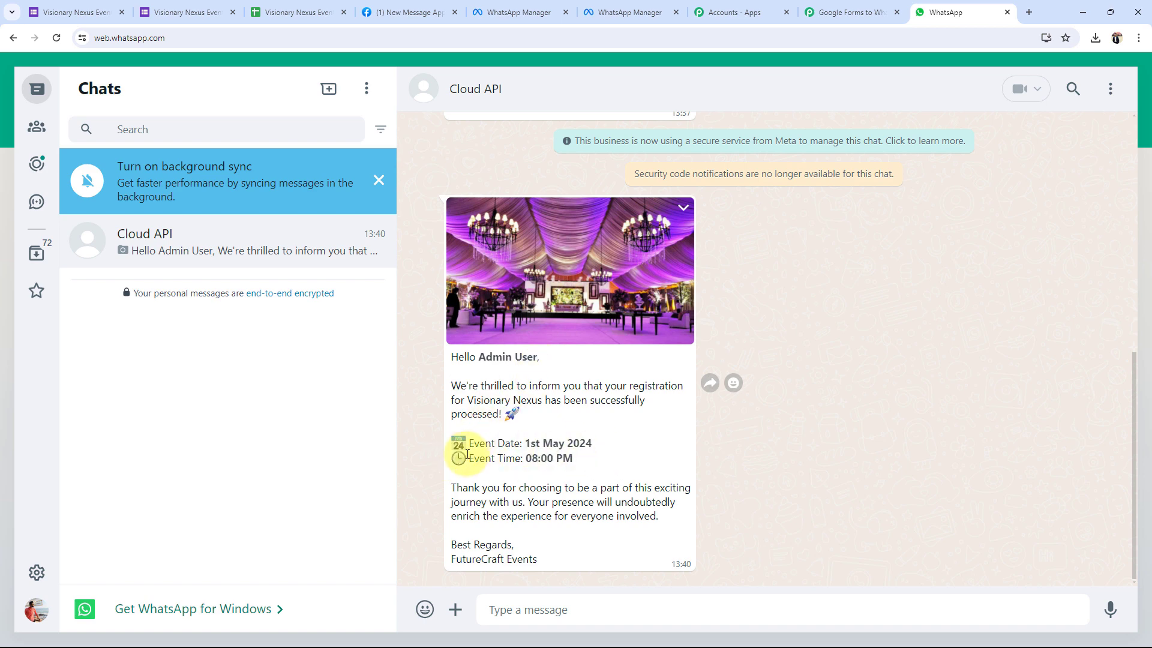
{"action": "scroll", "coordinate": [489, 414], "scroll_direction": "up", "scroll_amount": 6}
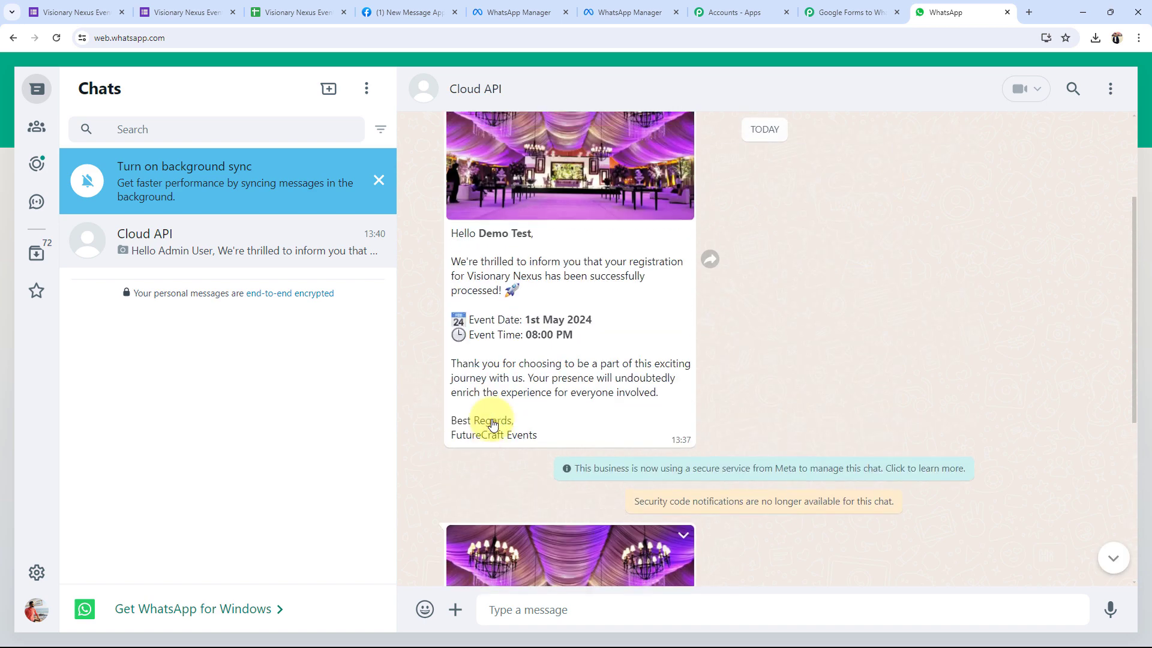
{"action": "scroll", "coordinate": [528, 288], "scroll_direction": "down", "scroll_amount": 6}
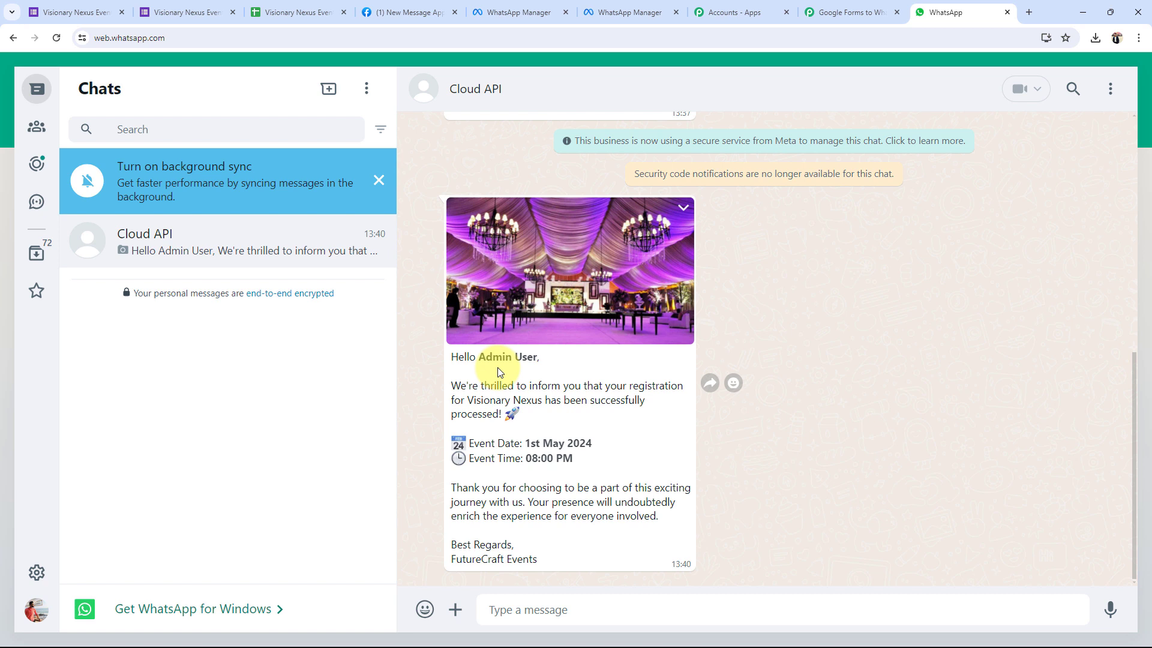
{"action": "left_click", "coordinate": [862, 6]}
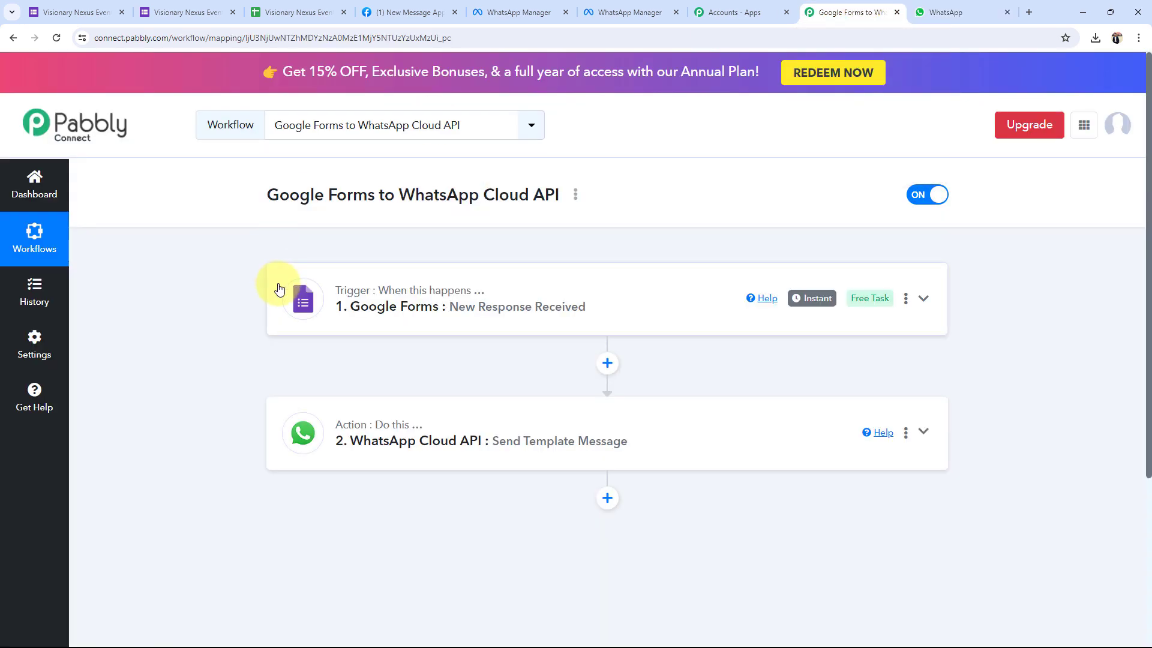